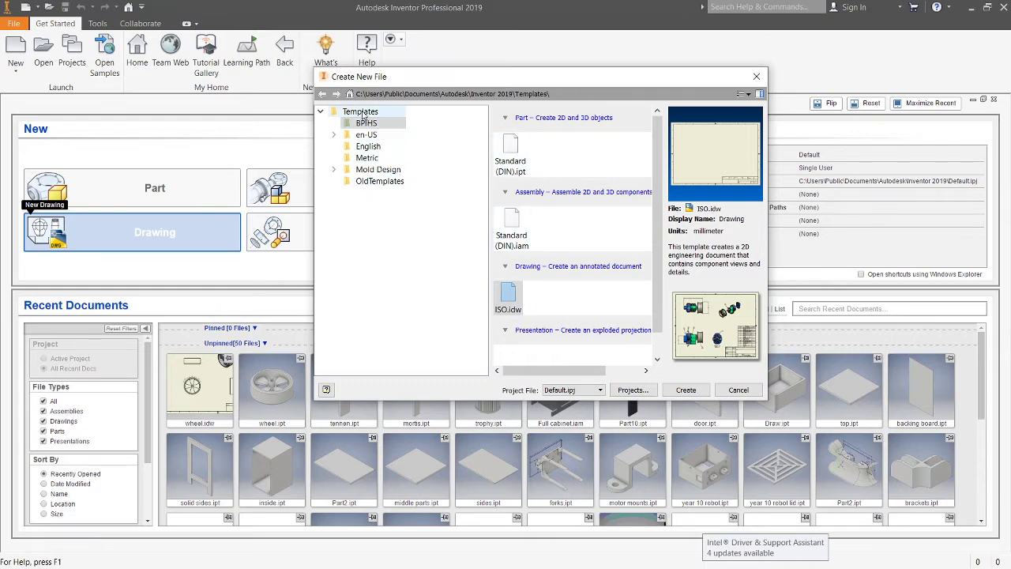
# Step: Create a new part from the Standard (DIN).ipt template in the BPIHS templates folder
pyautogui.click(367, 135)
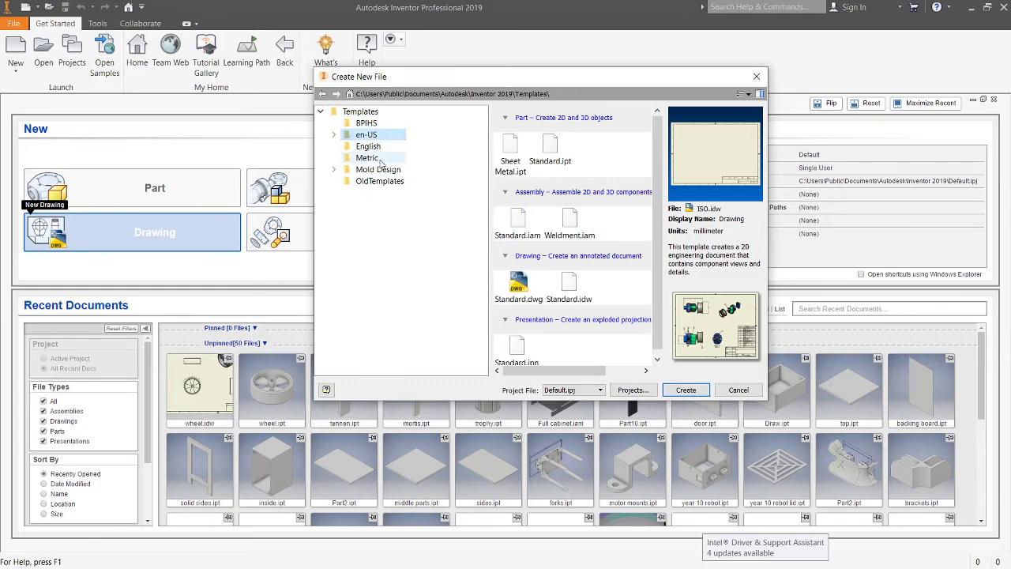
pyautogui.click(358, 123)
pyautogui.click(510, 156)
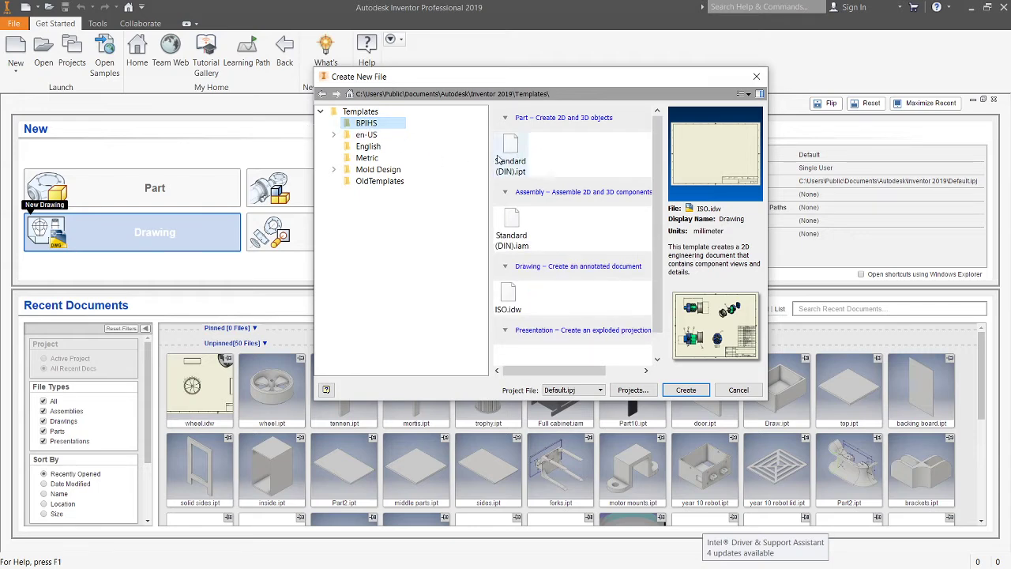
pyautogui.scroll(-1, 502, 172)
pyautogui.scroll(1, 536, 185)
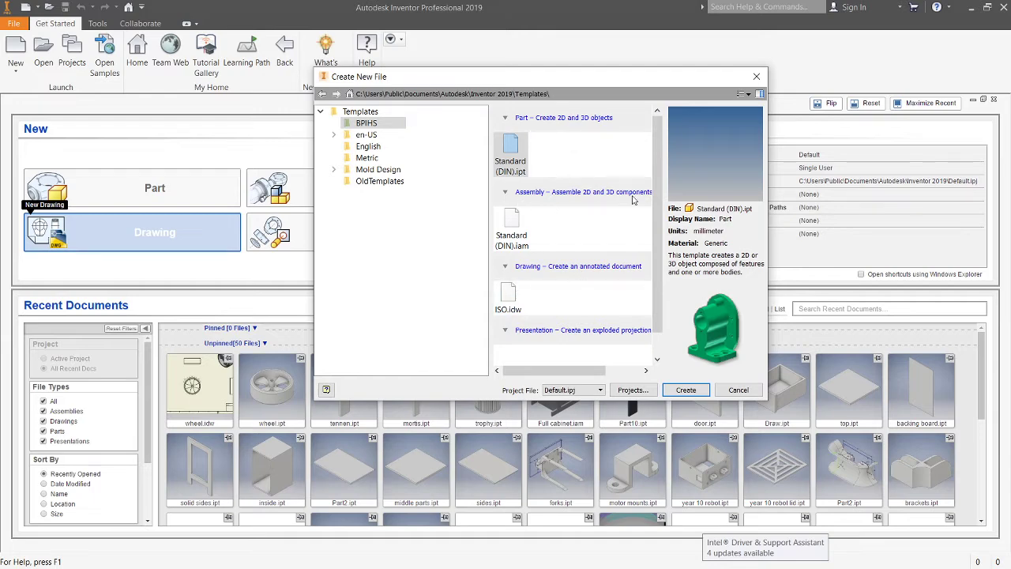
pyautogui.click(685, 390)
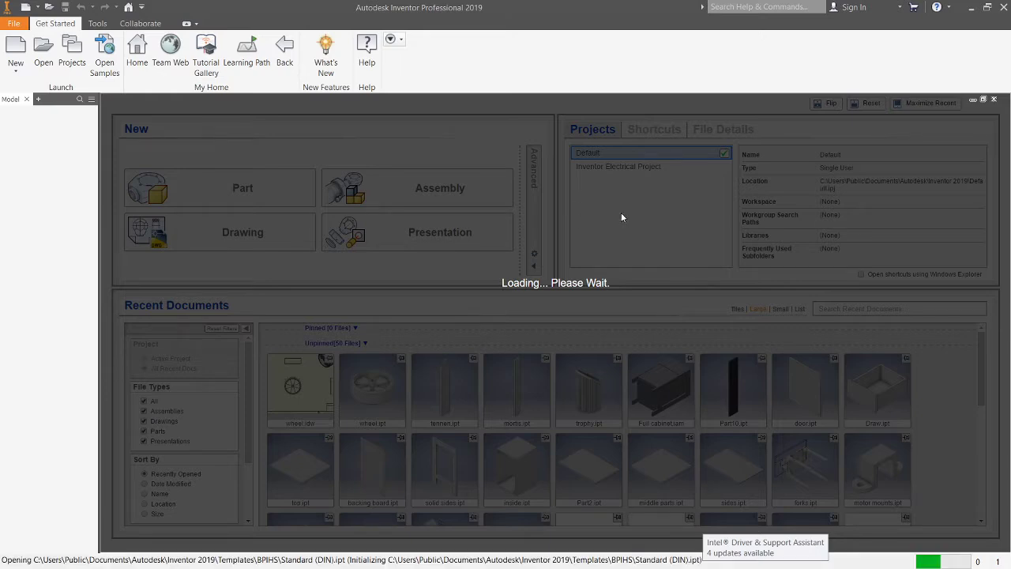
# Step: Start a 2D sketch on the horizontal origin plane
pyautogui.click(473, 335)
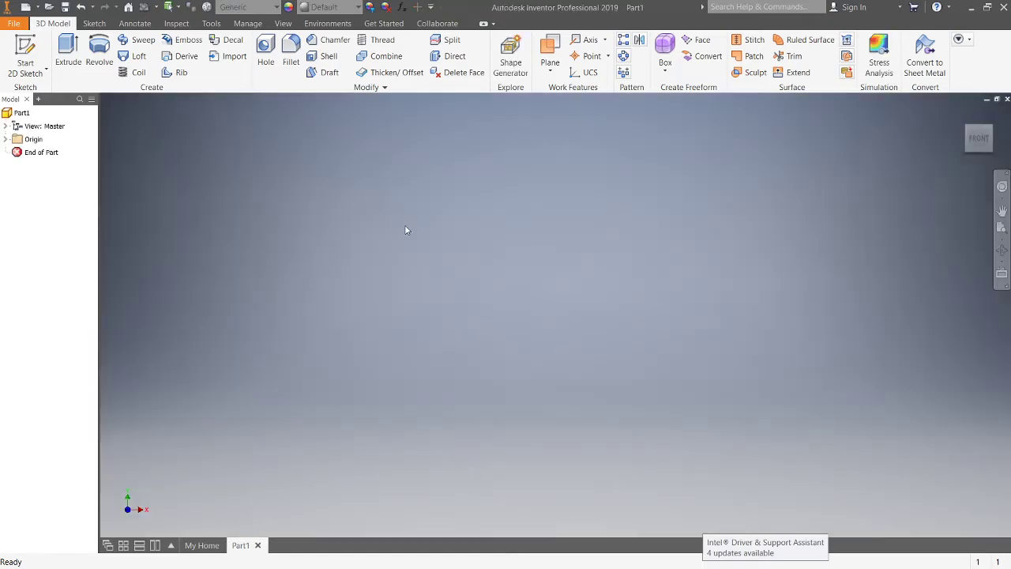
pyautogui.click(37, 44)
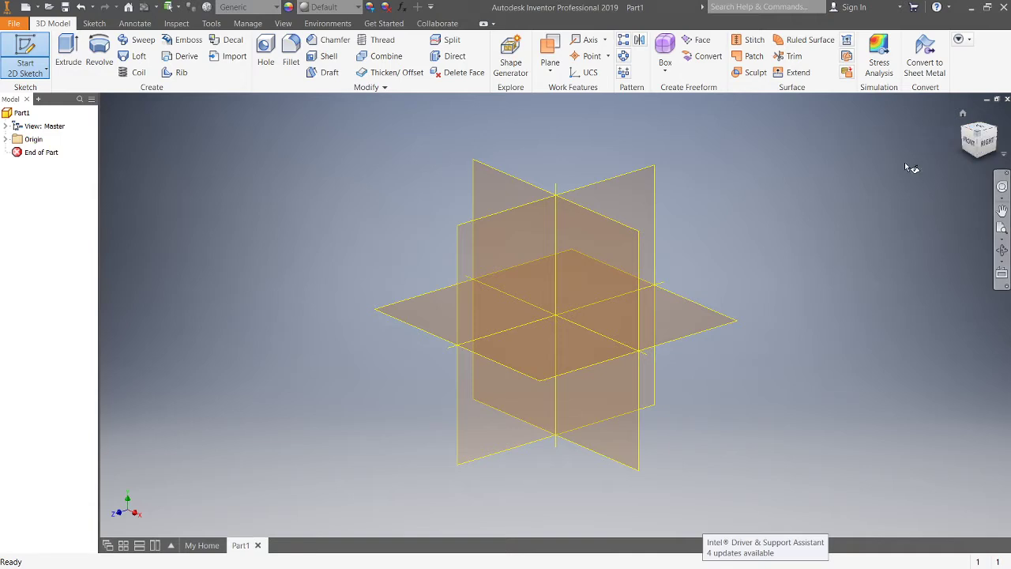
pyautogui.click(684, 309)
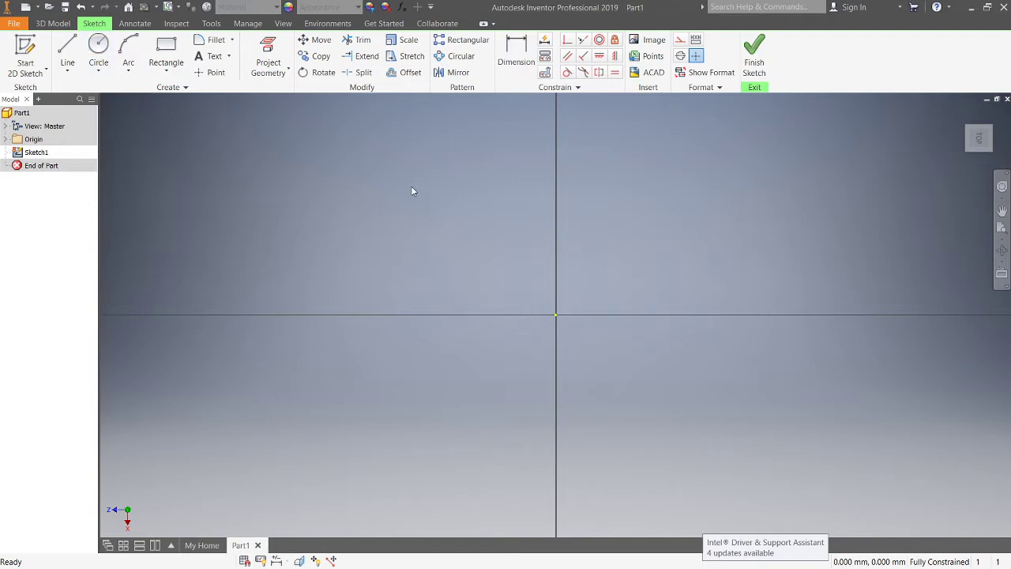
# Step: Draw a circle of 61 mm diameter centred on the sketch origin
pyautogui.click(98, 48)
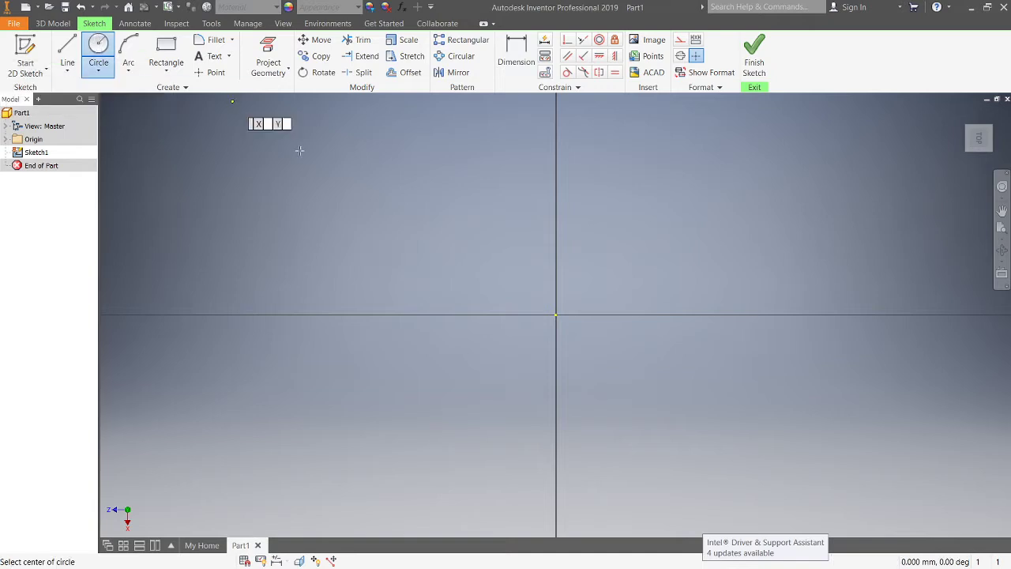
pyautogui.click(557, 315)
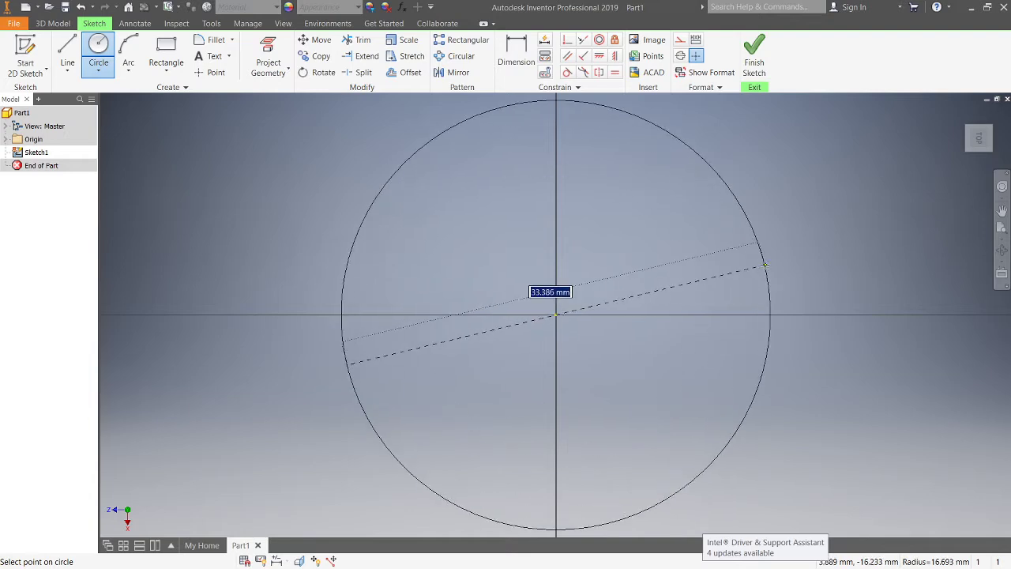
pyautogui.write('61')
pyautogui.press('Return')
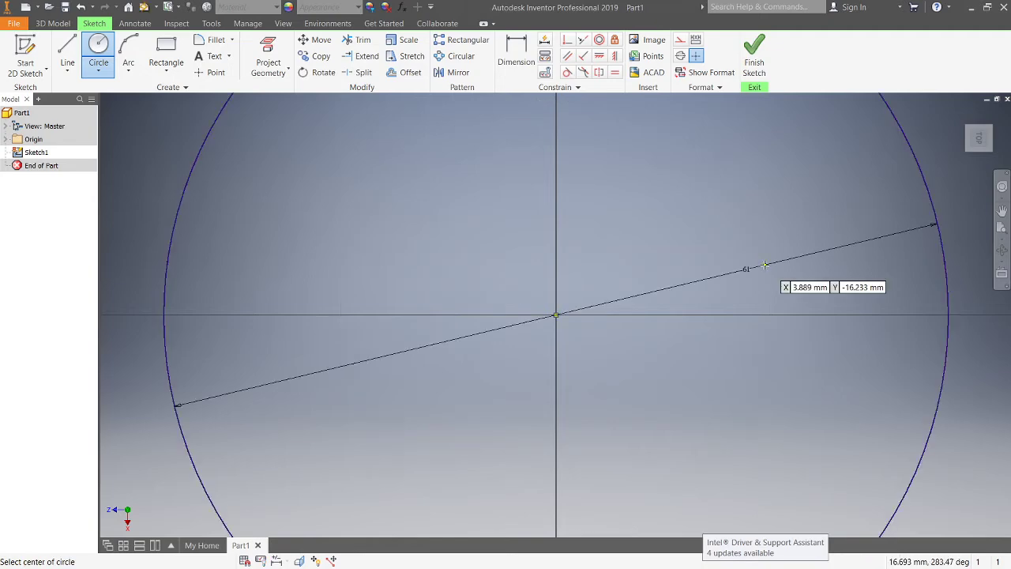
# Step: Draw a second, slightly smaller circle concentric with the 61 mm circle
pyautogui.click(556, 315)
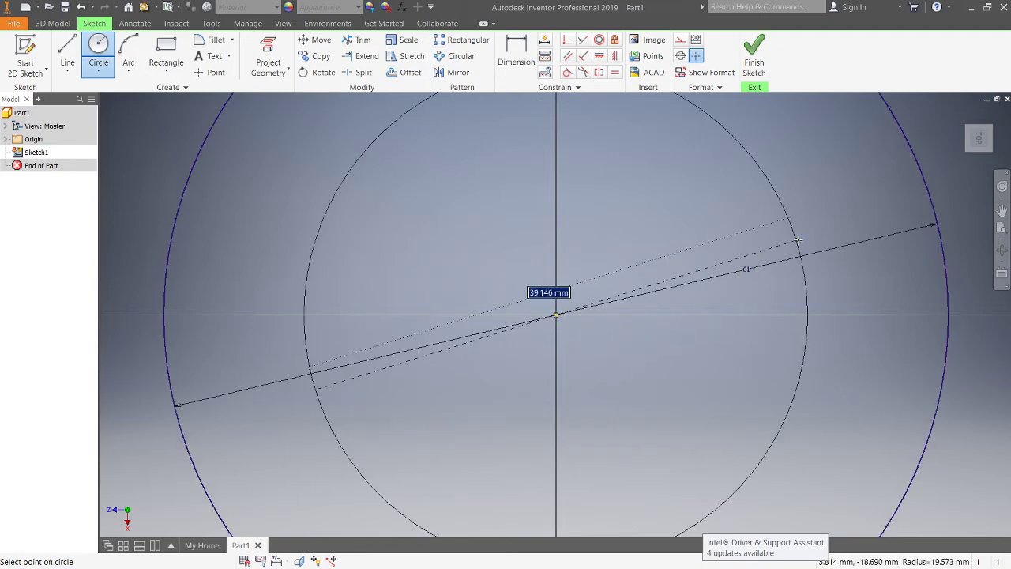
pyautogui.click(876, 197)
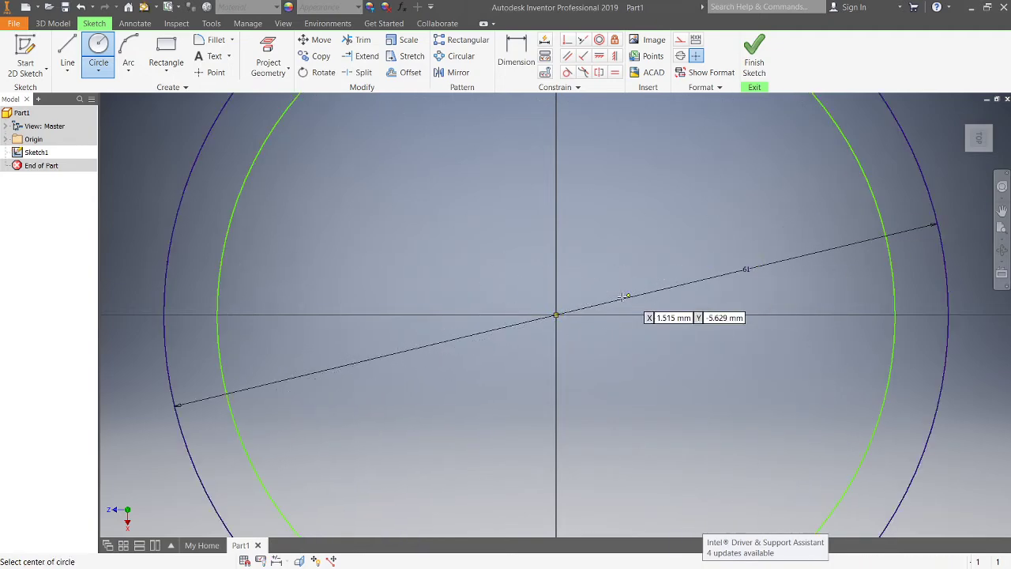
# Step: Draw two more concentric circles at the origin with diameters of 5 mm and 8 mm, then exit the circle command
pyautogui.click(556, 315)
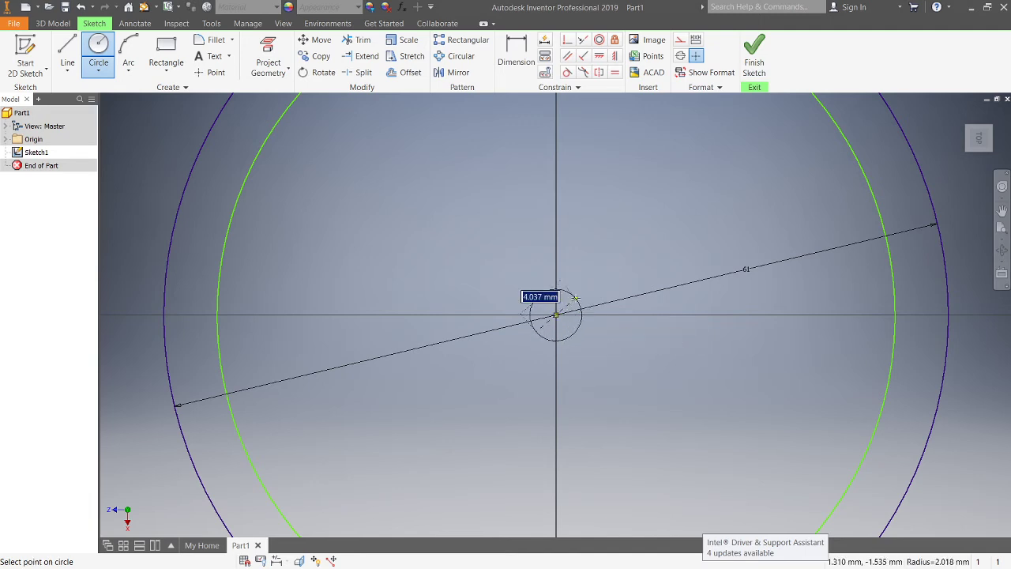
pyautogui.write('5')
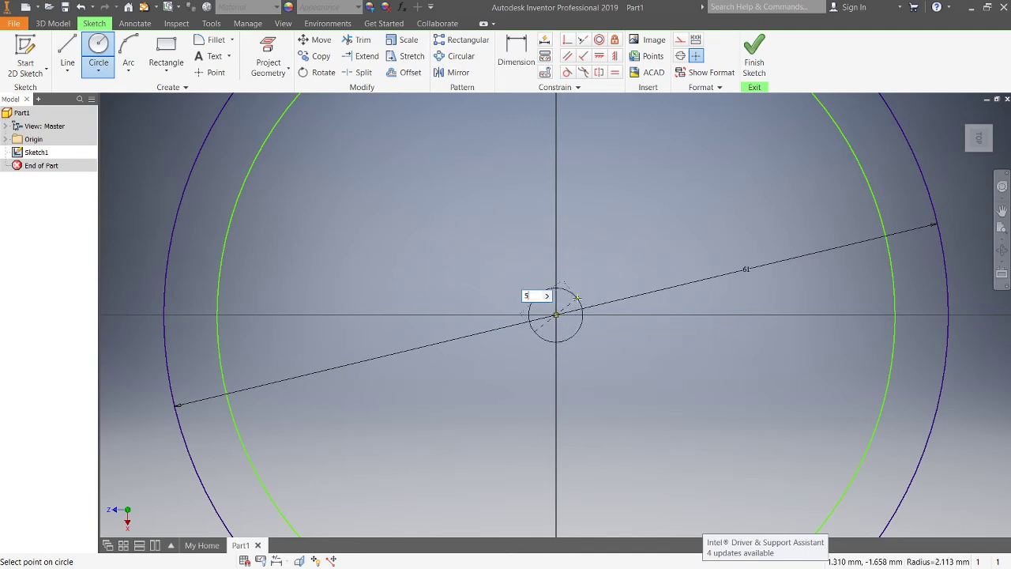
pyautogui.press('Return')
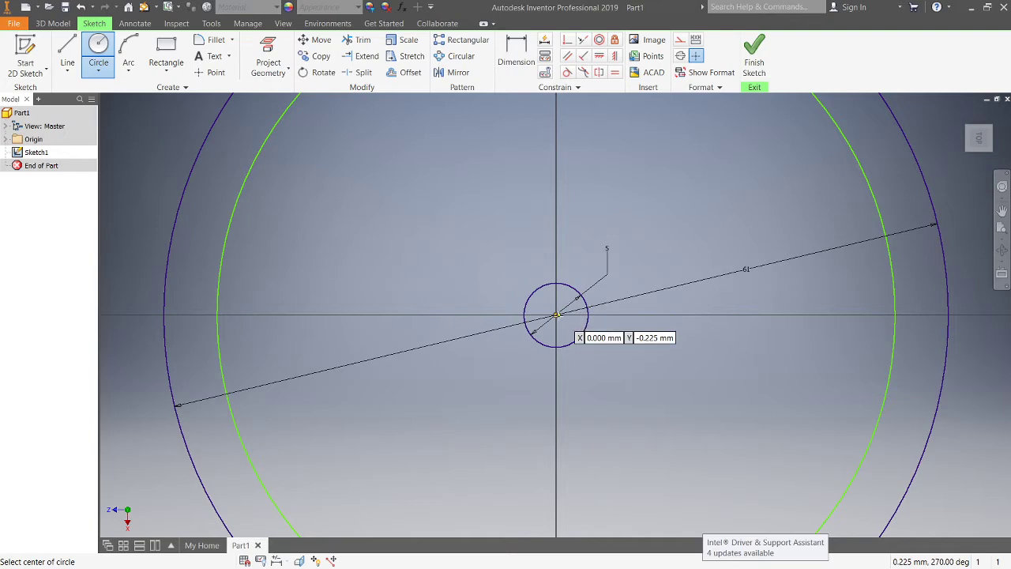
pyautogui.click(556, 315)
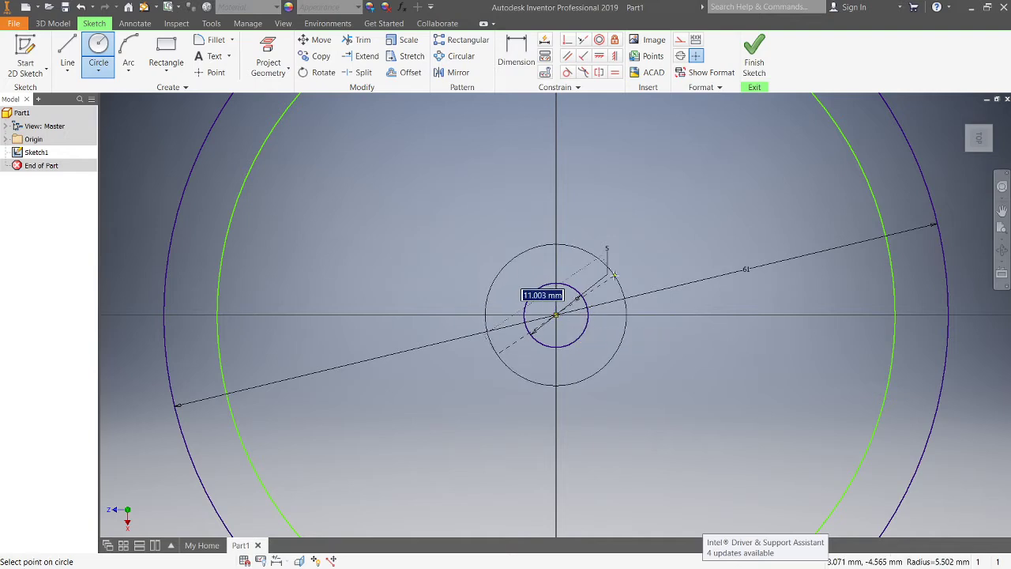
pyautogui.write('8')
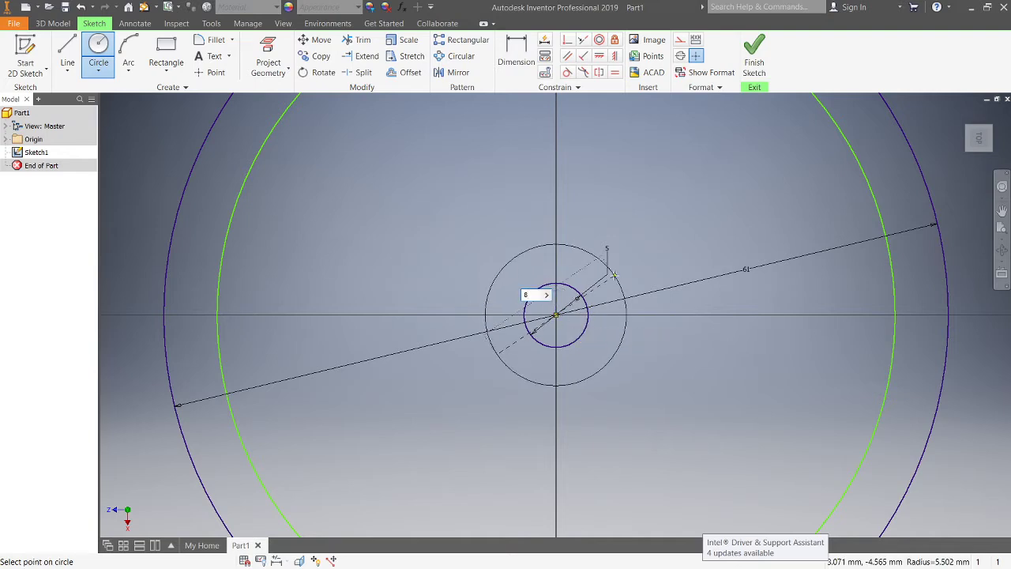
pyautogui.press('Return')
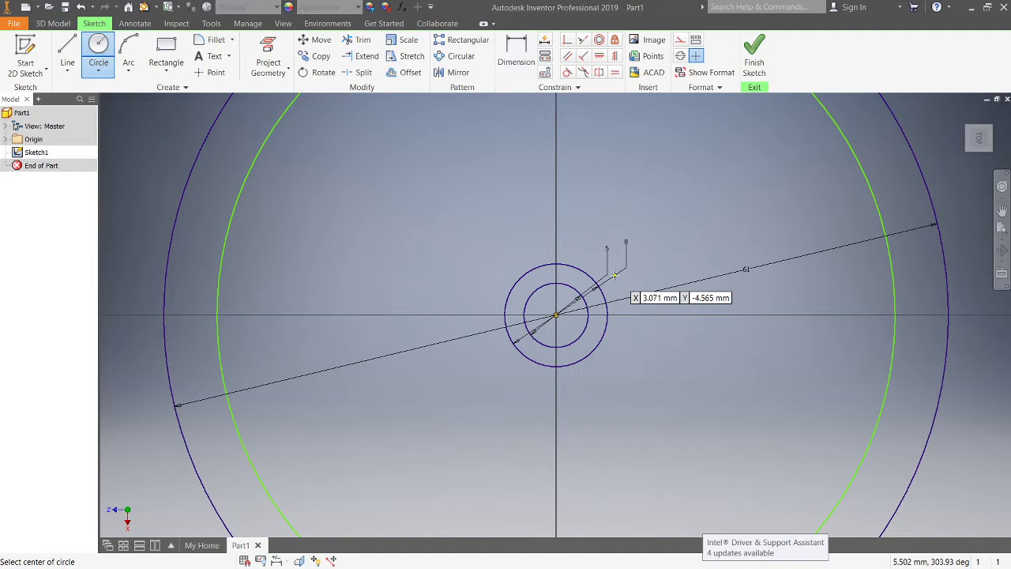
pyautogui.scroll(-3, 702, 292)
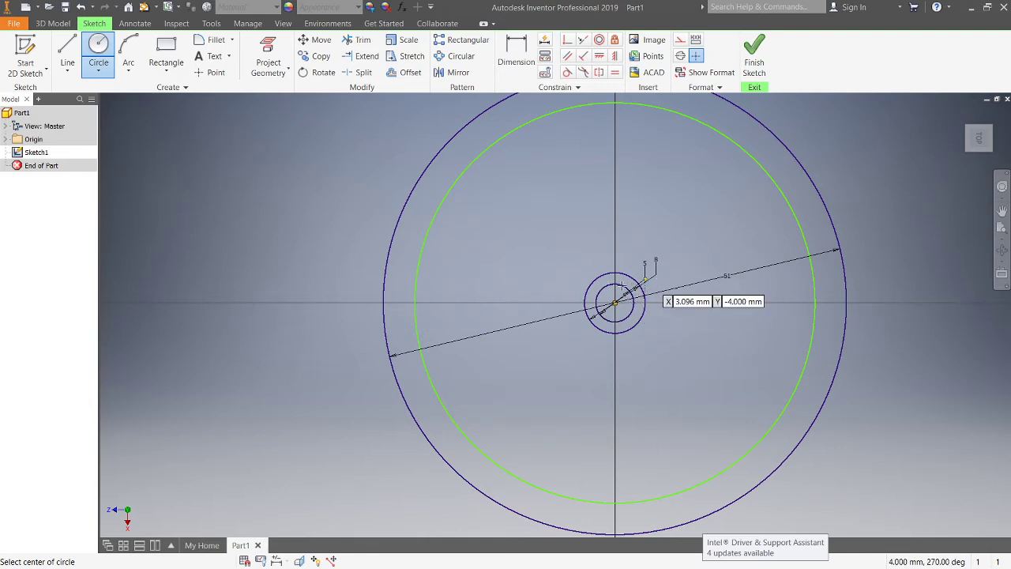
pyautogui.rightClick(539, 234)
pyautogui.click(588, 232)
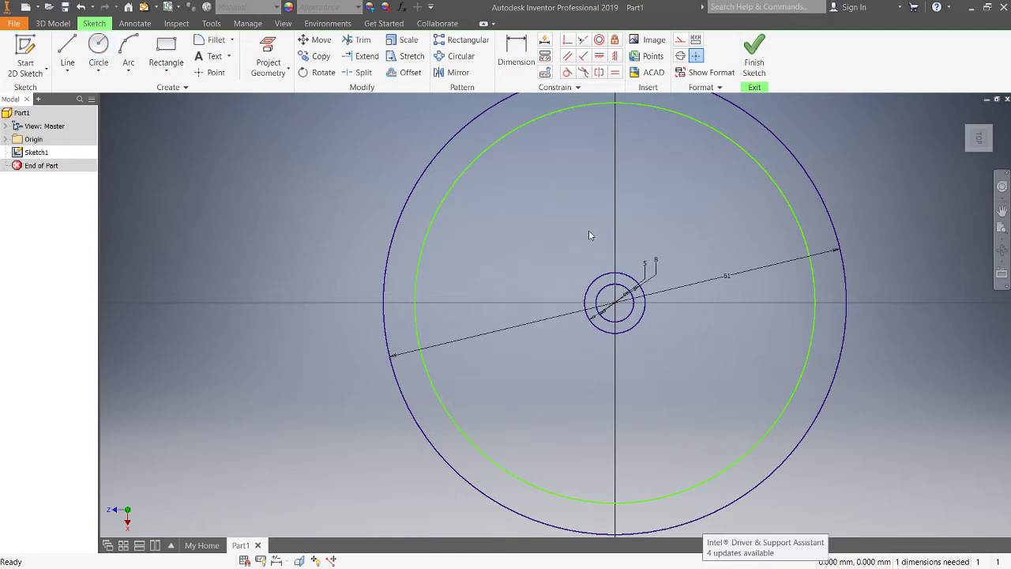
# Step: Dimension the gap between the 61 mm circle and the large inner circle as 4 mm
pyautogui.moveTo(793, 205); pyautogui.dragTo(764, 234)
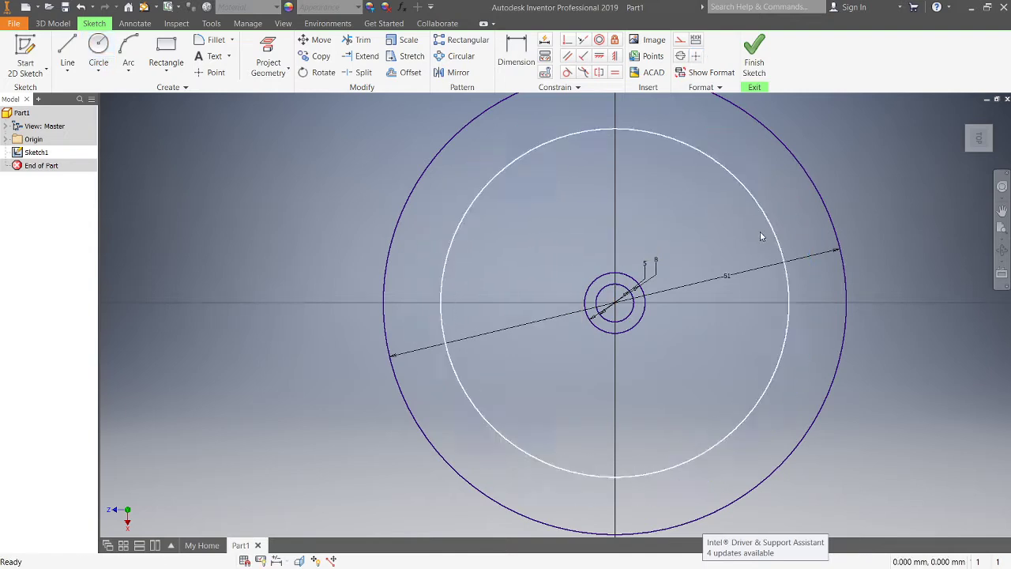
pyautogui.click(521, 52)
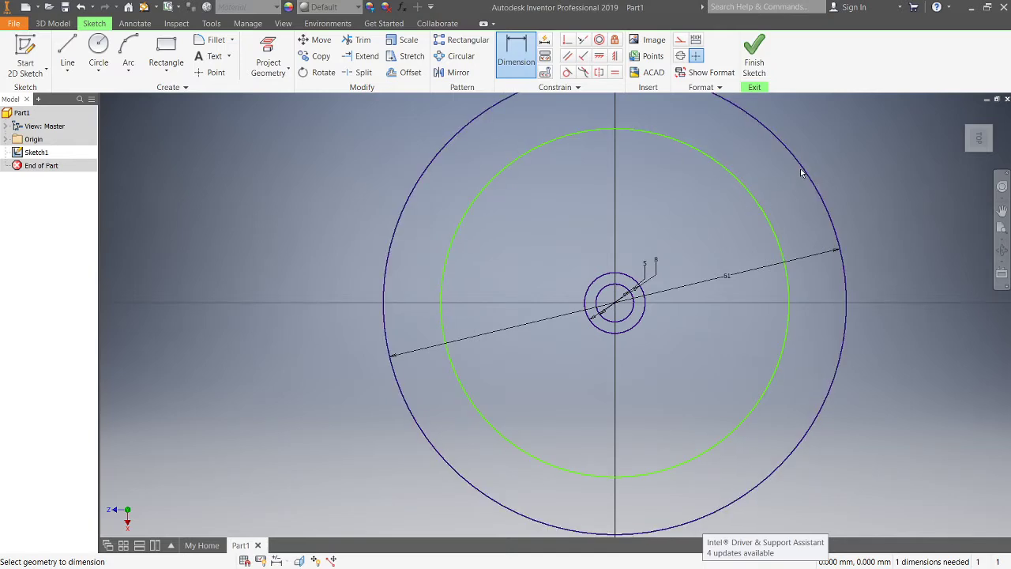
pyautogui.click(758, 208)
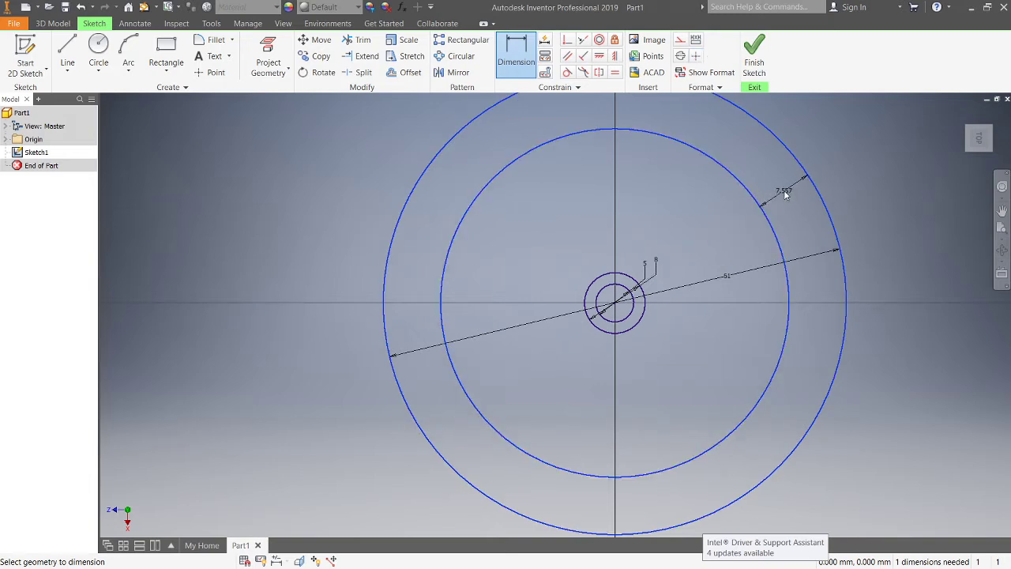
pyautogui.click(786, 195)
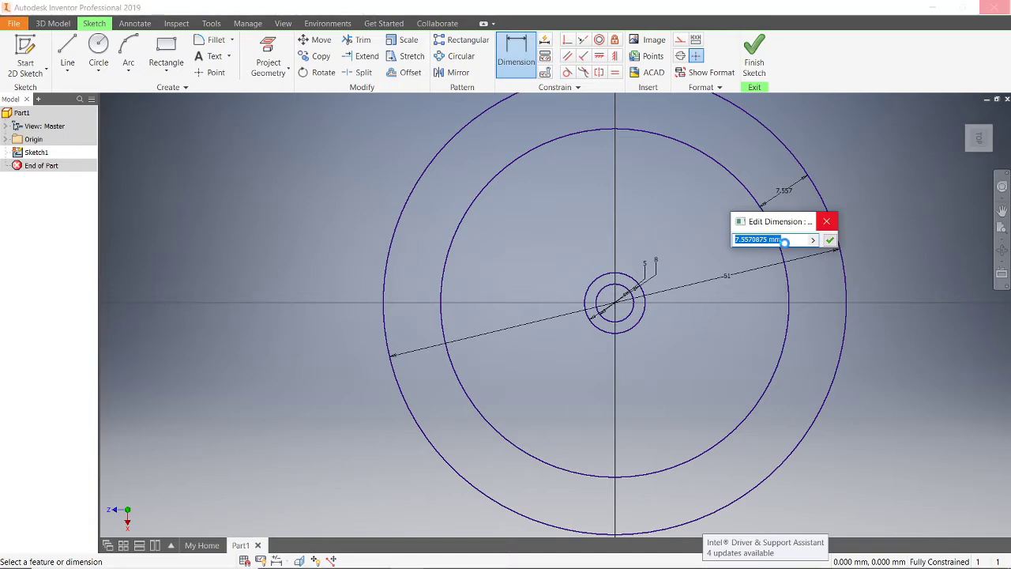
pyautogui.press('3')
pyautogui.moveTo(791, 240); pyautogui.dragTo(716, 249)
pyautogui.write('4')
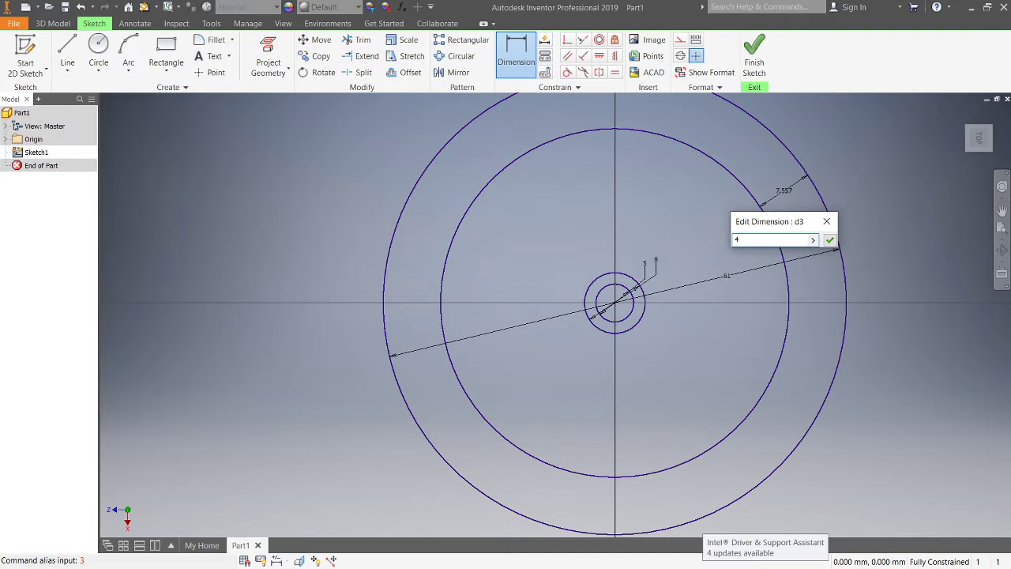
pyautogui.press('Return')
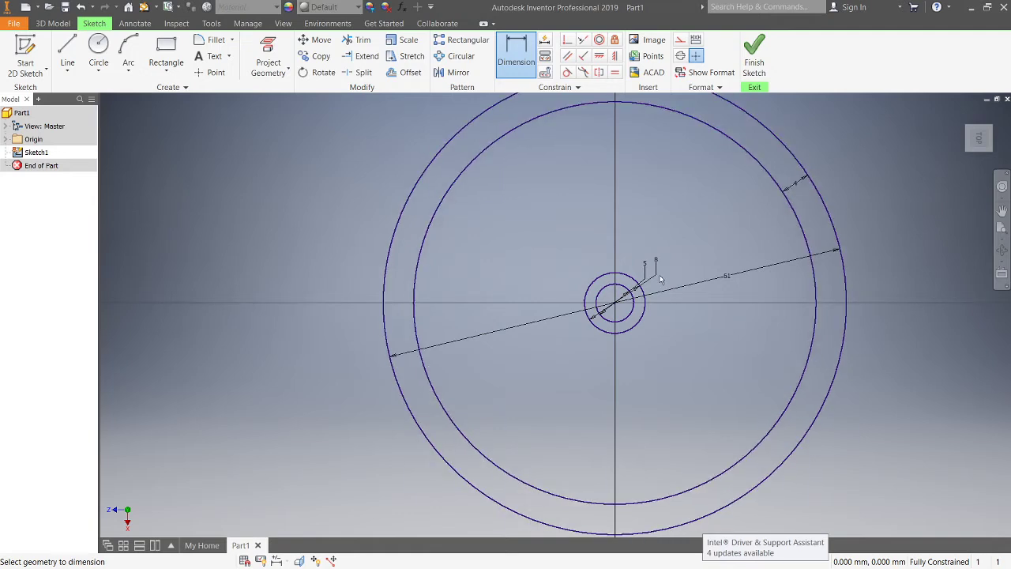
# Step: Finish the sketch
pyautogui.scroll(3, 645, 288)
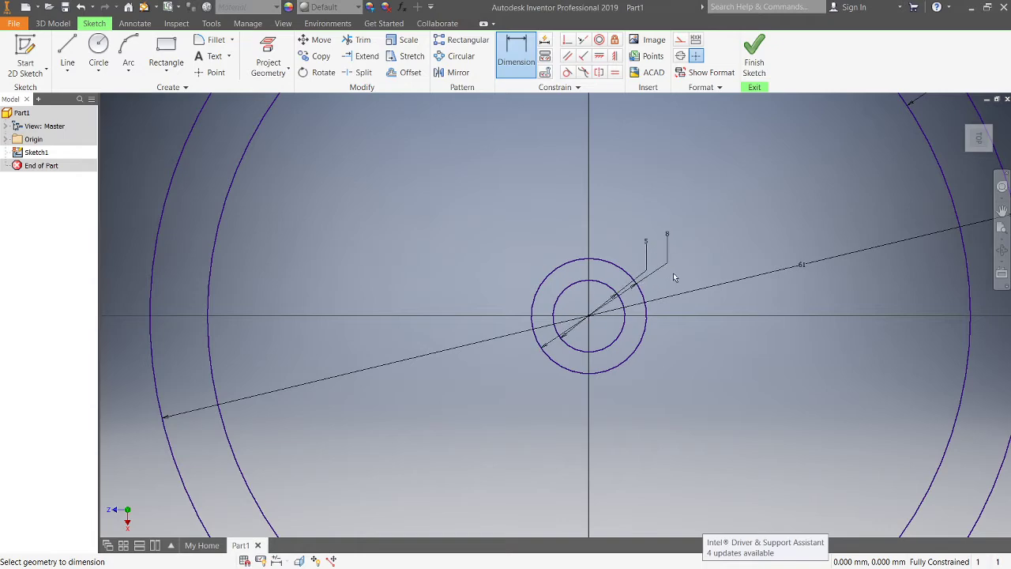
pyautogui.scroll(-3, 695, 264)
pyautogui.click(757, 56)
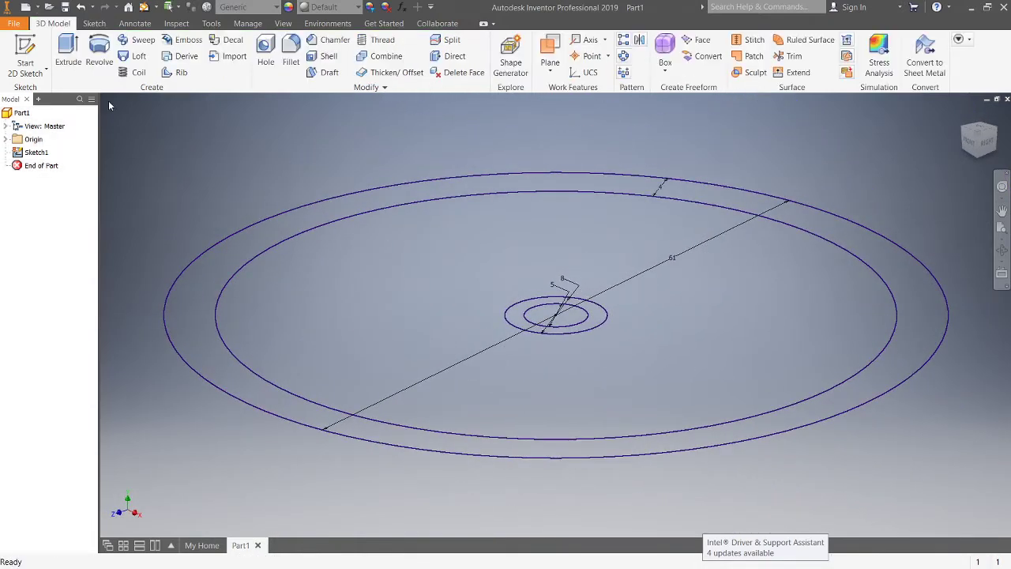
# Step: Extrude the outer 4 mm ring and the 5–8 mm tube profile symmetrically by 22 mm
pyautogui.click(68, 51)
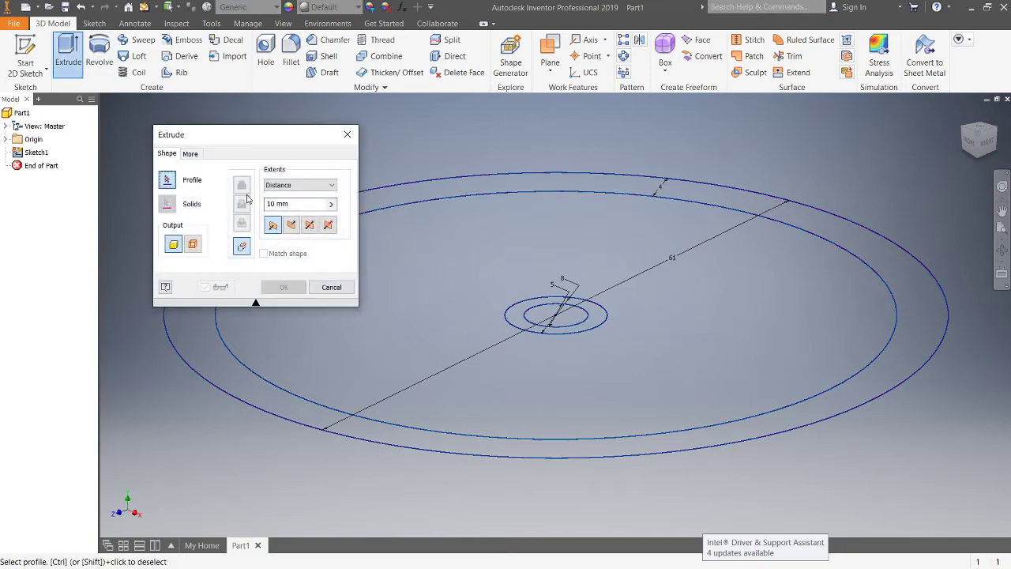
pyautogui.click(873, 253)
pyautogui.click(599, 320)
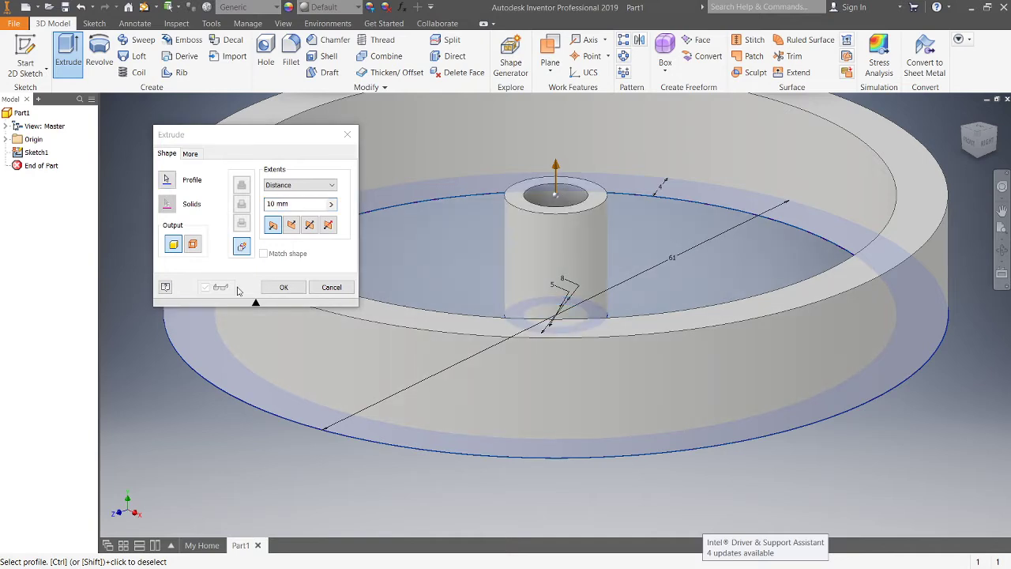
pyautogui.click(310, 225)
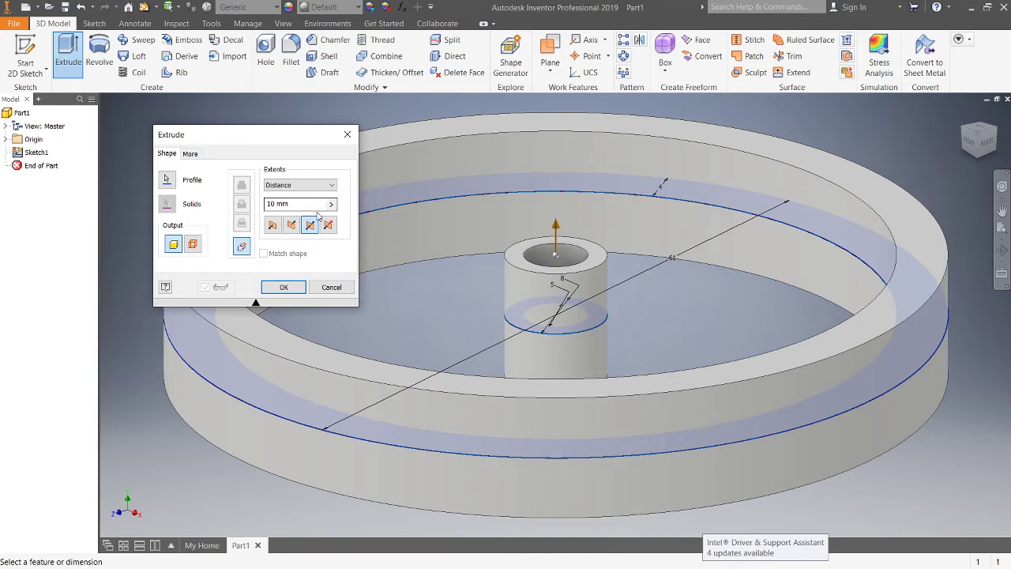
pyautogui.write('22')
pyautogui.click(287, 288)
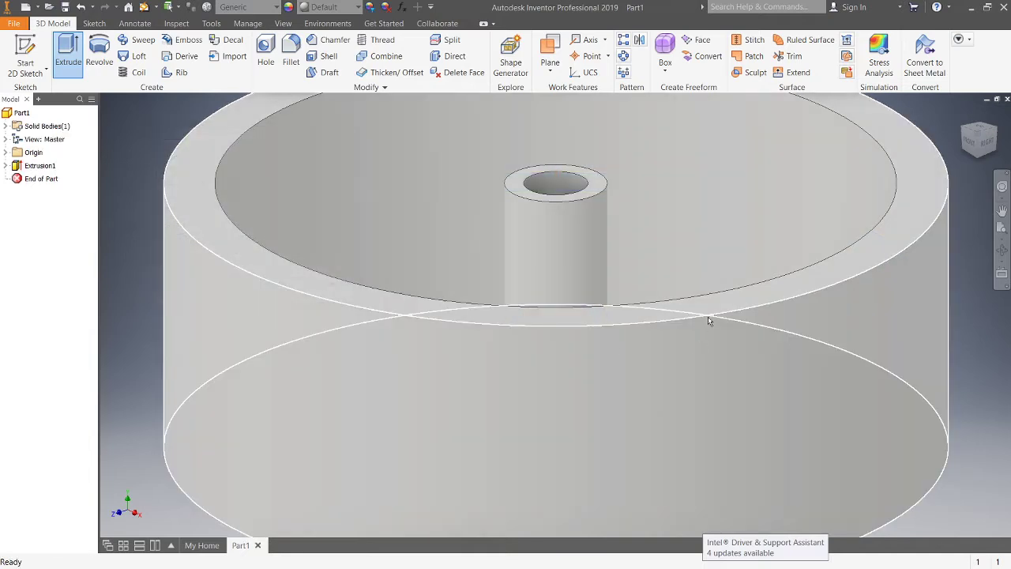
pyautogui.scroll(5, 708, 316)
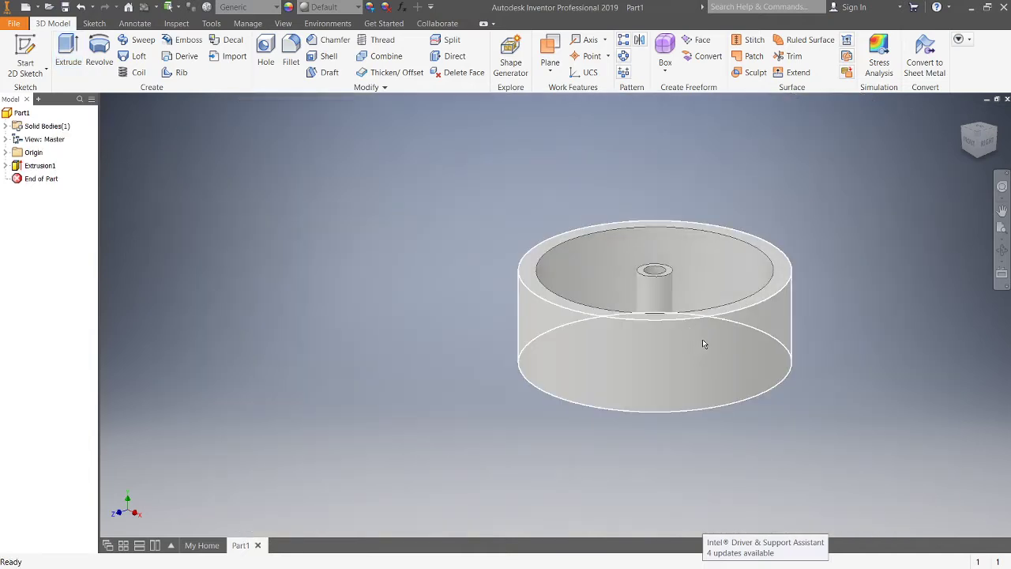
pyautogui.keyDown('shift'); pyautogui.moveTo(745, 320); pyautogui.dragTo(740, 388, button='middle'); pyautogui.keyUp('shift')
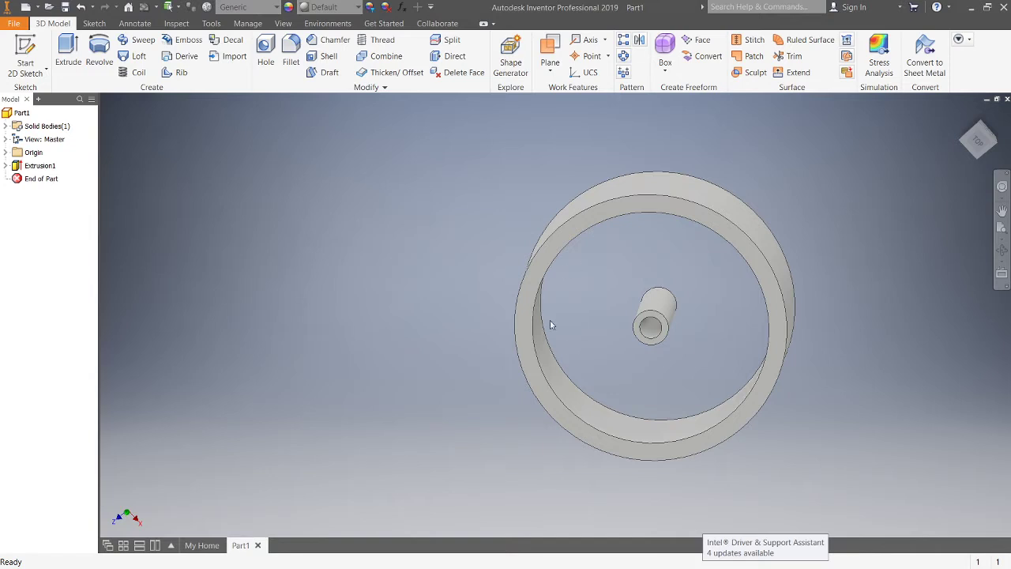
pyautogui.scroll(2, 641, 397)
pyautogui.scroll(-8, 487, 385)
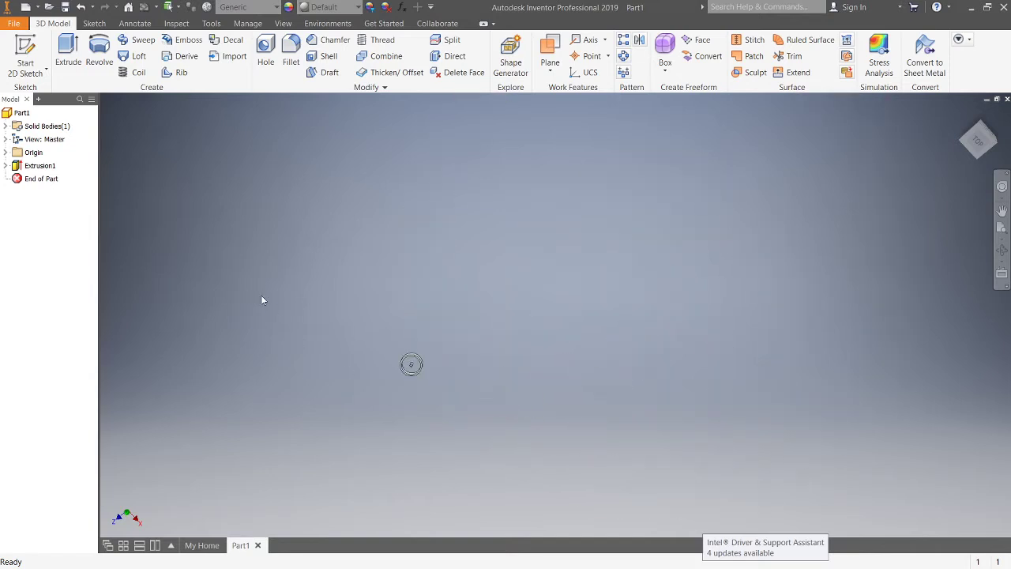
pyautogui.scroll(5, 261, 295)
pyautogui.moveTo(790, 418); pyautogui.dragTo(618, 260, button='middle')
pyautogui.scroll(-2, 606, 328)
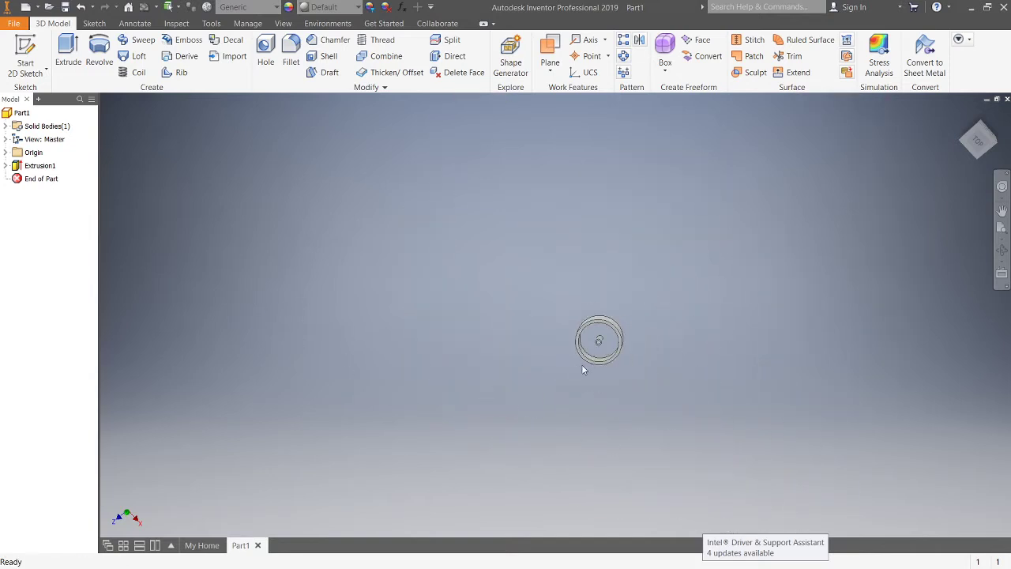
pyautogui.scroll(5, 582, 369)
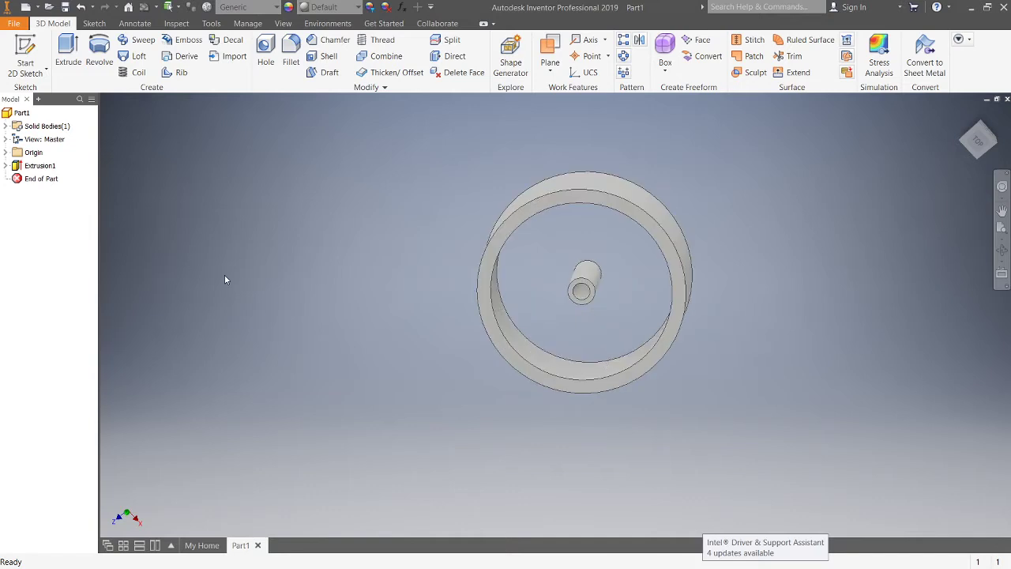
# Step: Start a new sketch on the XZ origin plane
pyautogui.click(5, 153)
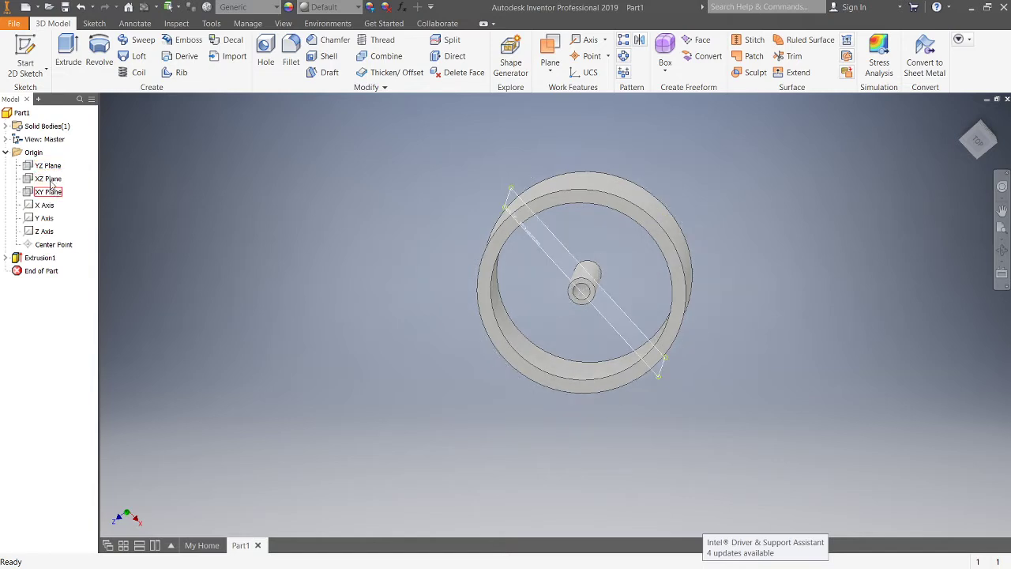
pyautogui.scroll(3, 641, 287)
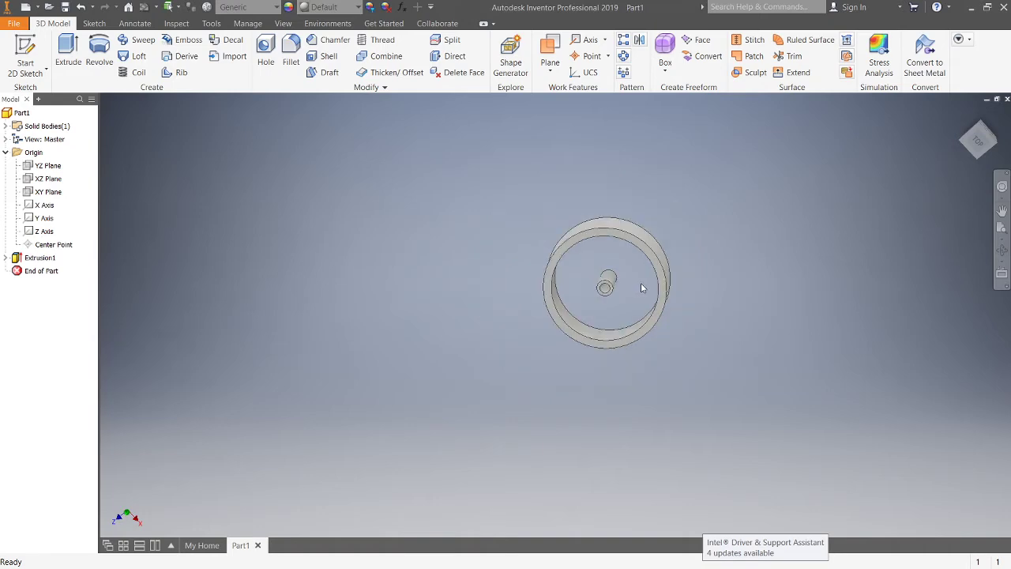
pyautogui.scroll(-7, 643, 286)
pyautogui.moveTo(653, 281); pyautogui.dragTo(630, 256, button='middle')
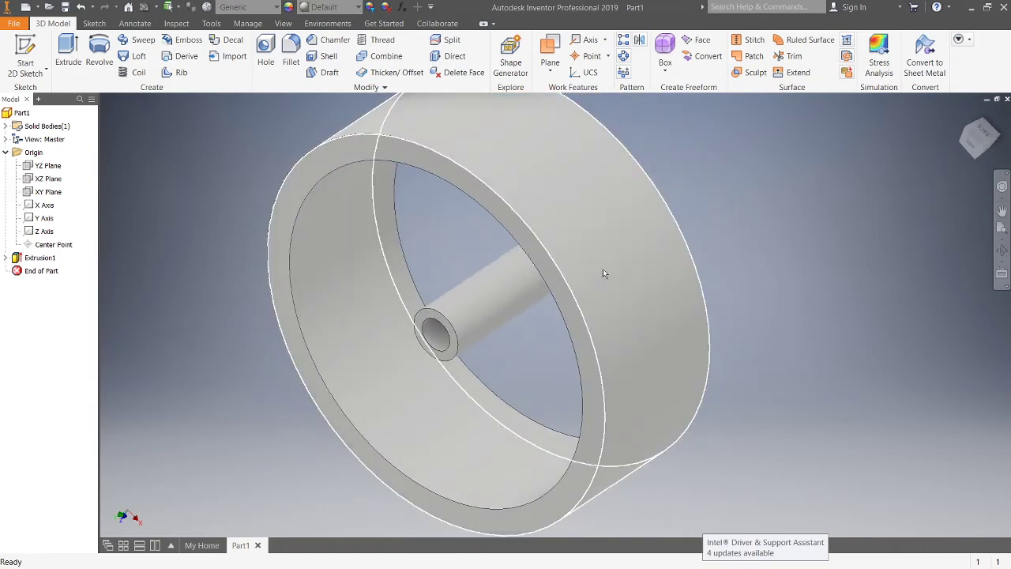
pyautogui.click(32, 182)
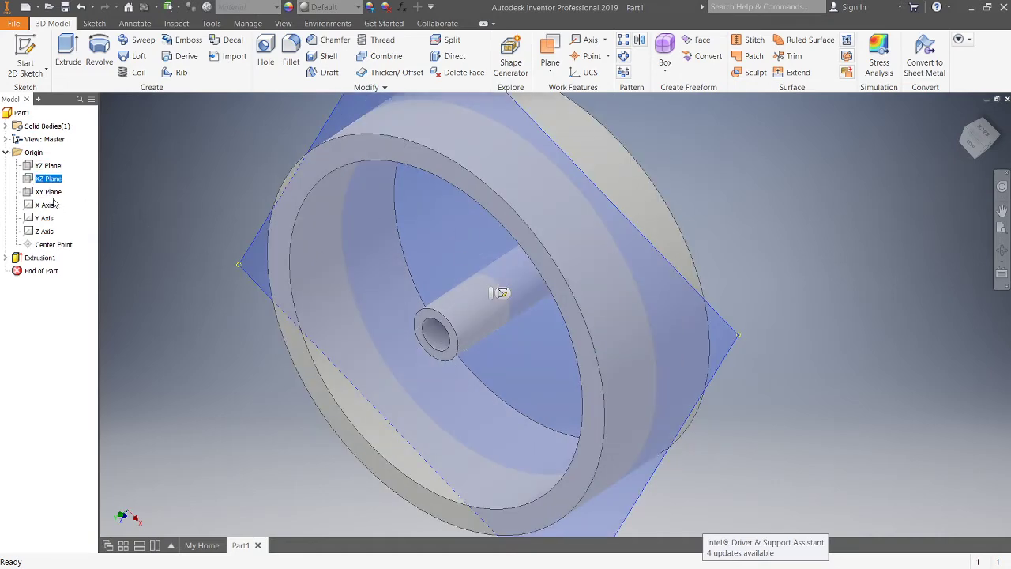
pyautogui.rightClick(31, 180)
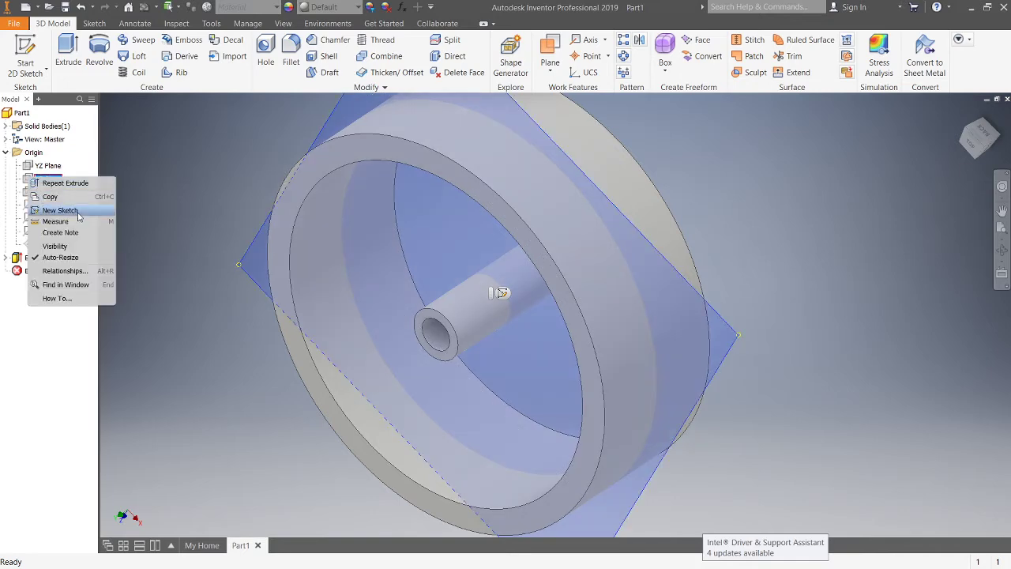
pyautogui.click(60, 211)
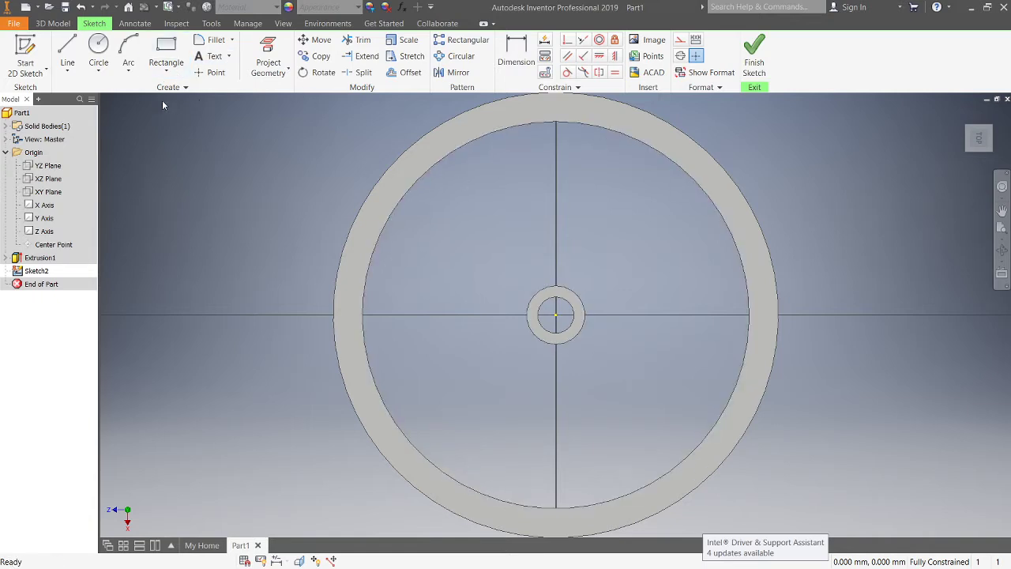
# Step: Project the ring's inner edge and the tube's outer edge into the sketch
pyautogui.click(270, 49)
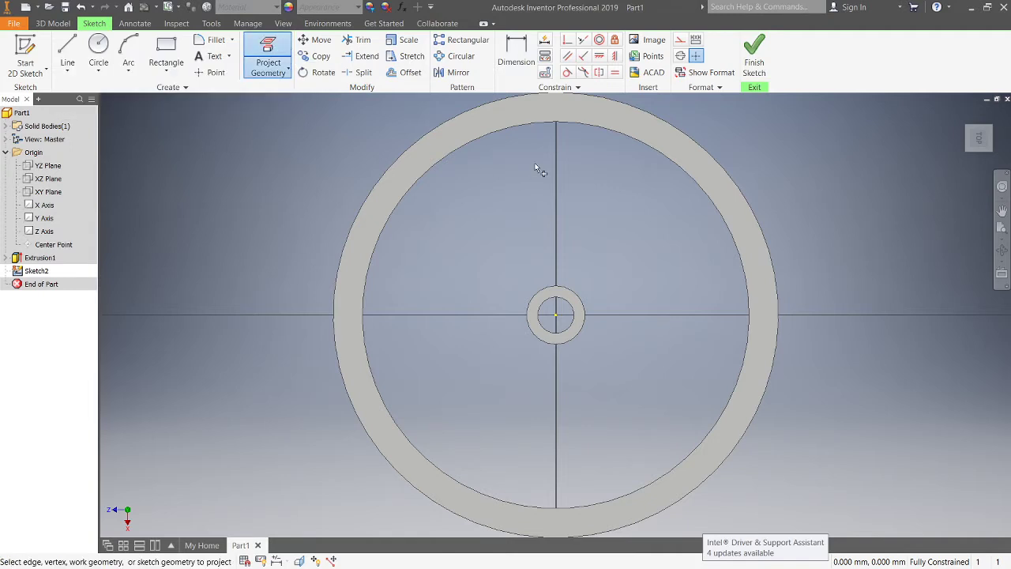
pyautogui.click(551, 126)
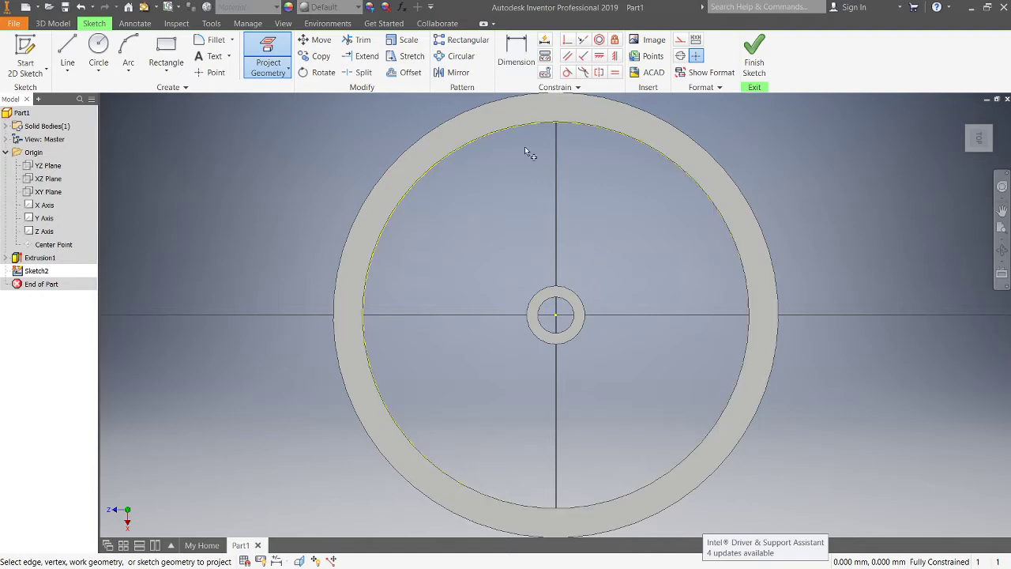
pyautogui.click(565, 293)
# Step: Draw a circle centred on the origin with a diameter of 13 mm
pyautogui.click(99, 54)
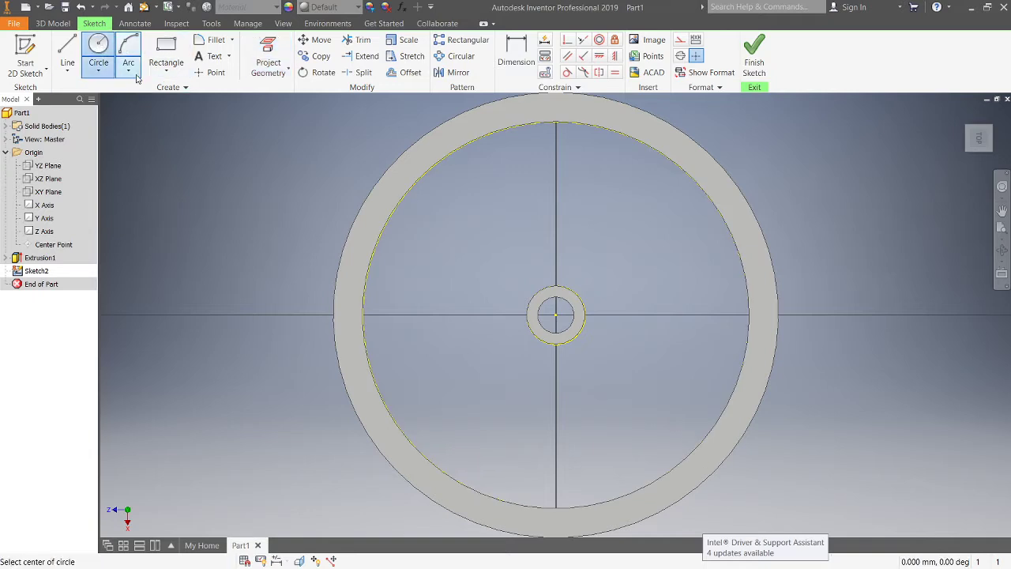
pyautogui.click(556, 315)
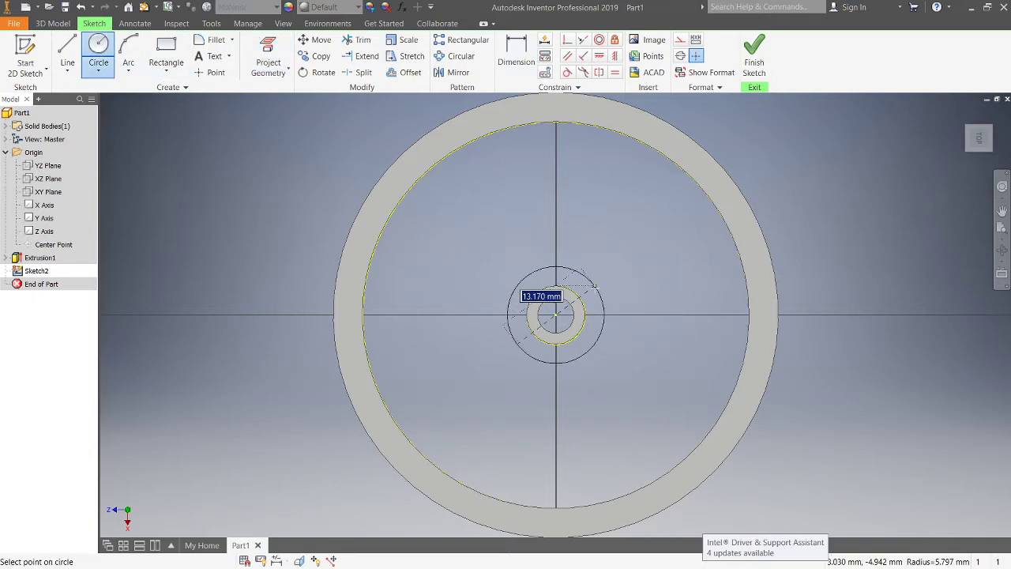
pyautogui.write('13')
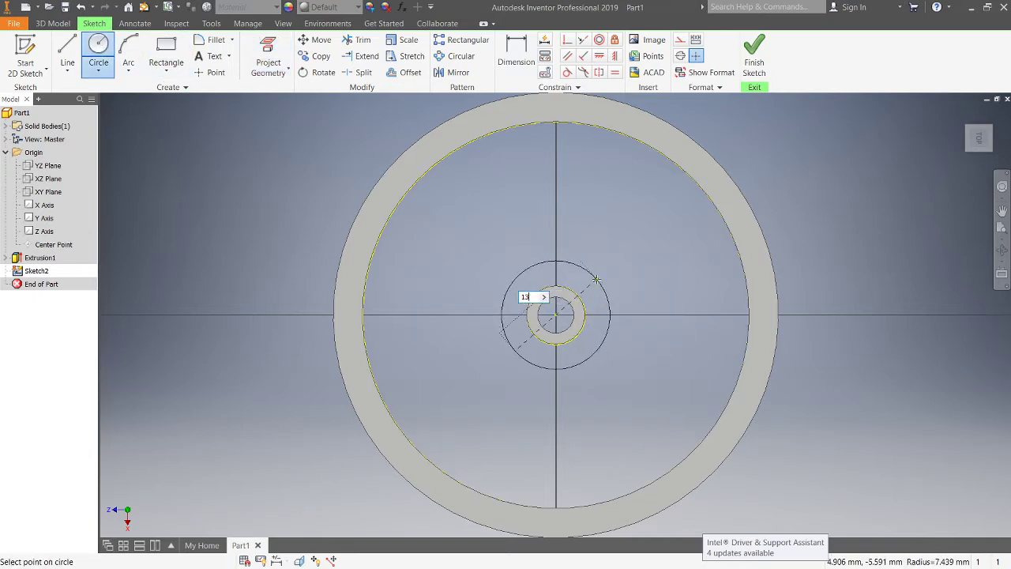
pyautogui.press('Tab')
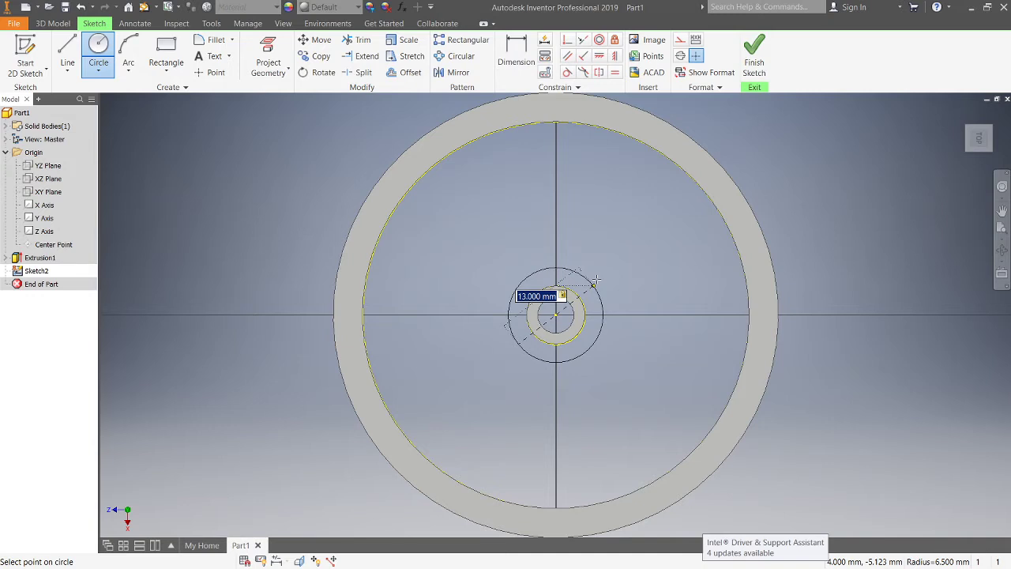
pyautogui.press('Return')
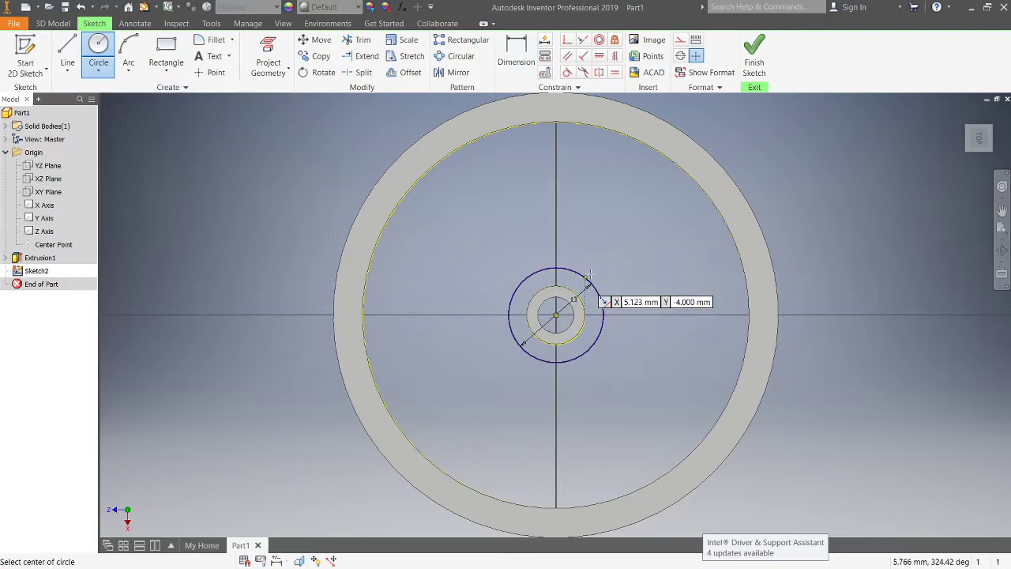
# Step: Draw two lines from the 13 mm circle out to the ring's inner edge, outlining a tapered spoke
pyautogui.scroll(3, 598, 277)
pyautogui.scroll(-3, 568, 304)
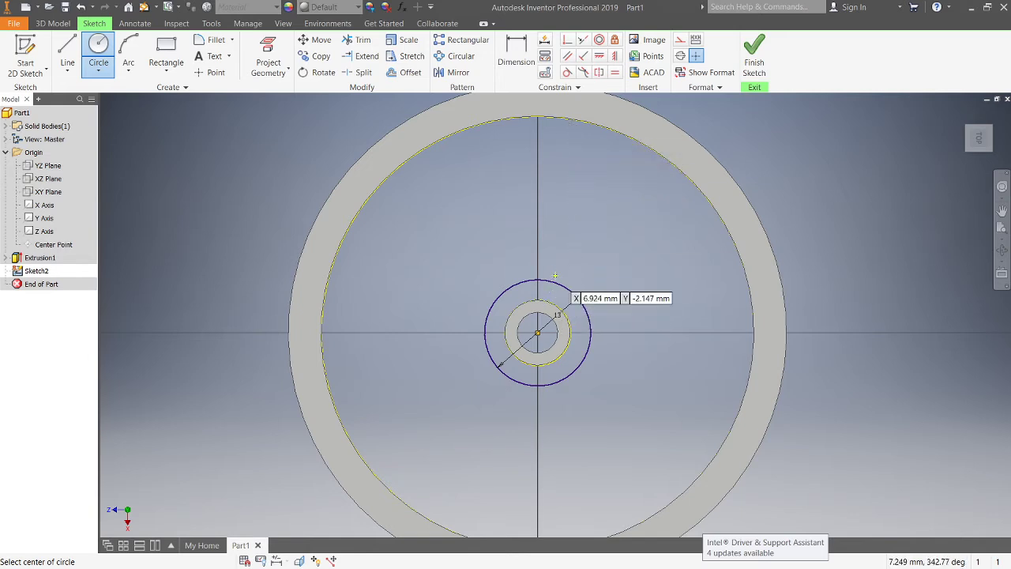
pyautogui.click(67, 49)
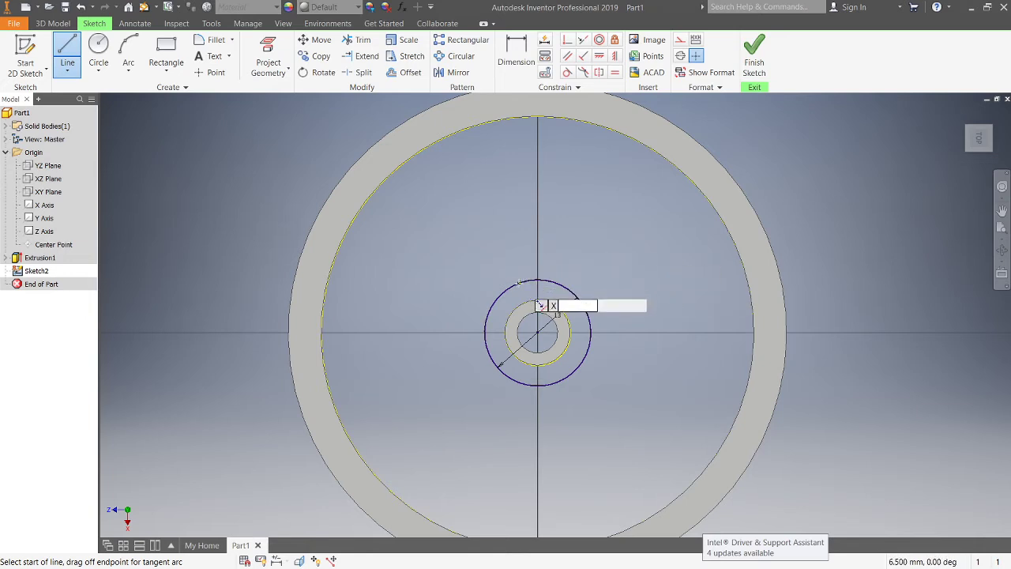
pyautogui.scroll(3, 507, 291)
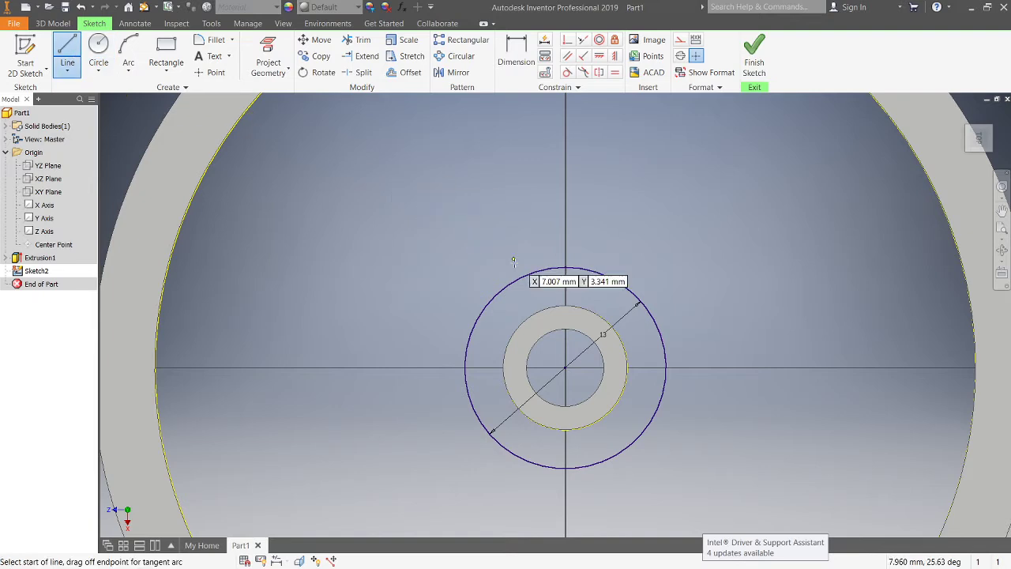
pyautogui.scroll(3, 503, 293)
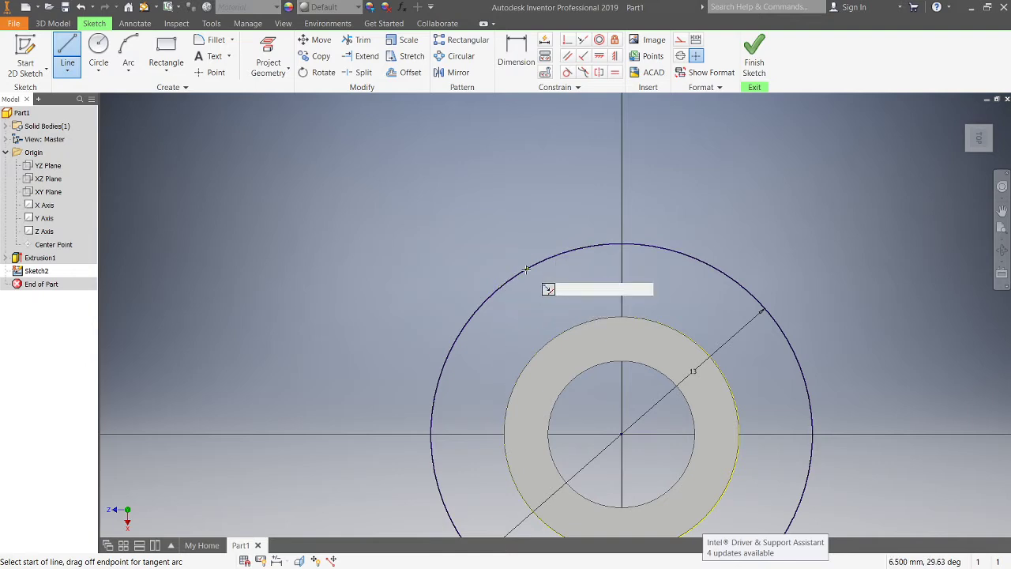
pyautogui.click(523, 270)
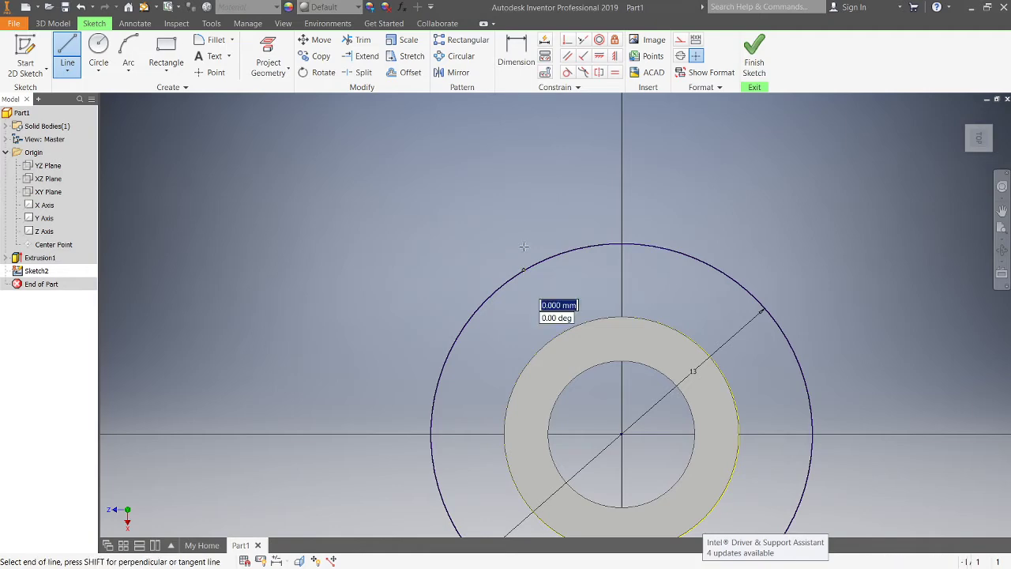
pyautogui.scroll(-3, 479, 226)
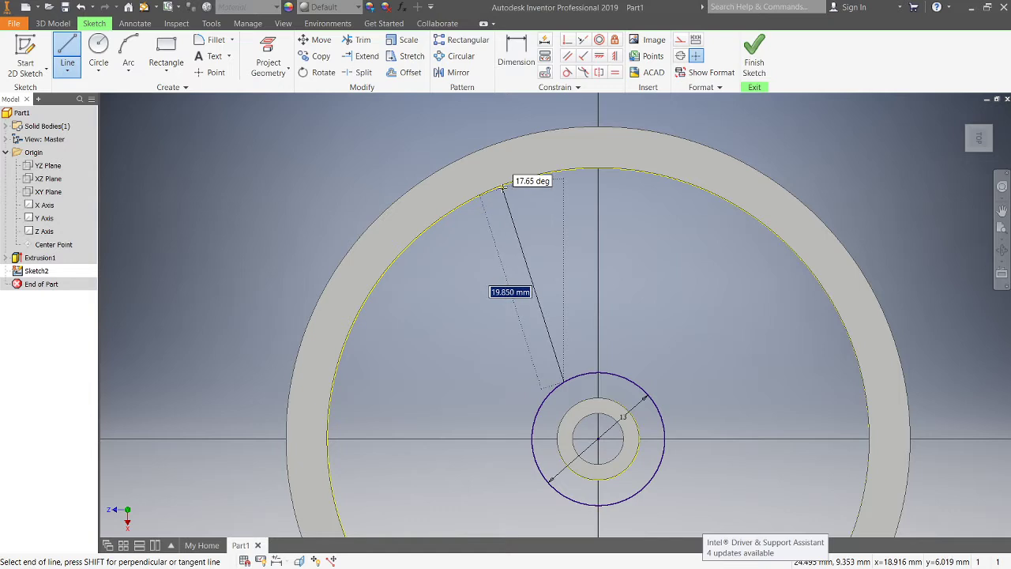
pyautogui.doubleClick(503, 187)
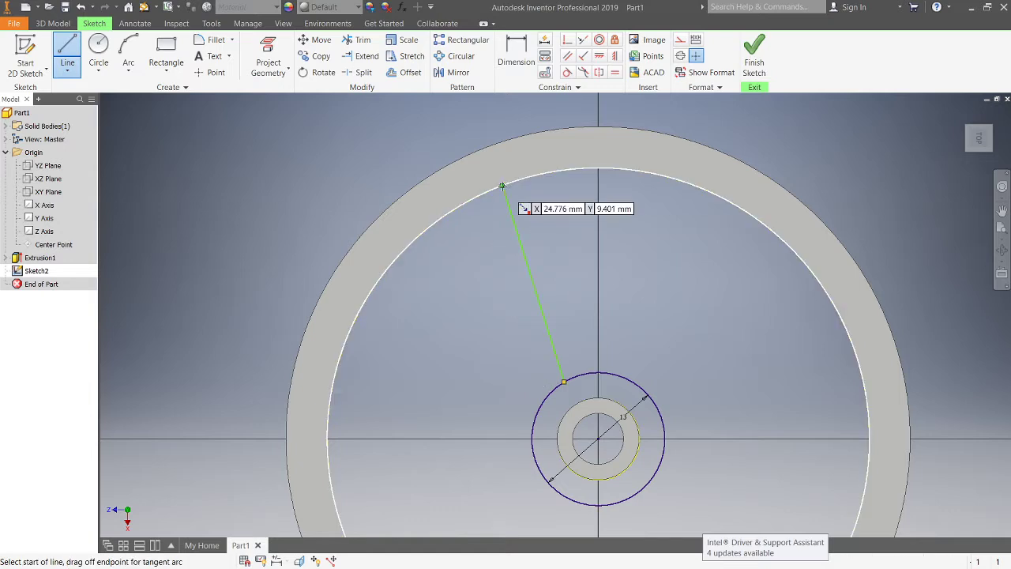
pyautogui.click(660, 175)
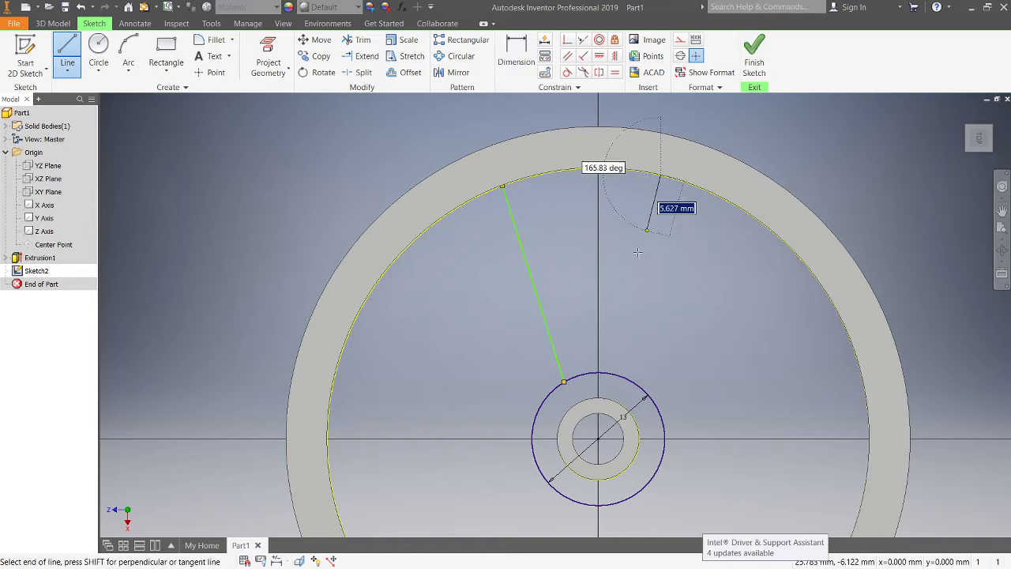
pyautogui.doubleClick(646, 399)
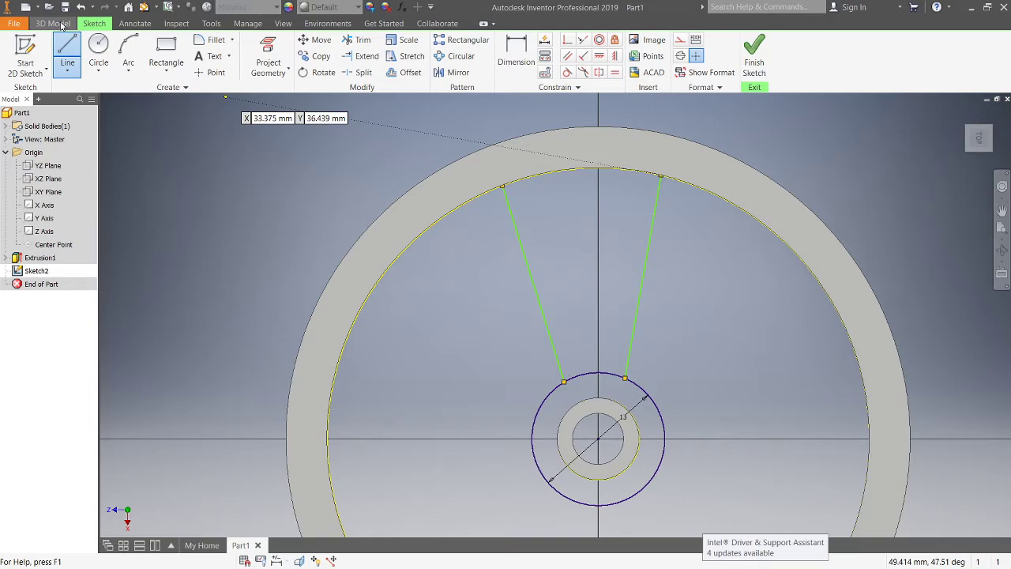
# Step: Extrude the spoke and the 13 mm hub profiles symmetrically by 3 mm
pyautogui.click(63, 24)
pyautogui.click(68, 57)
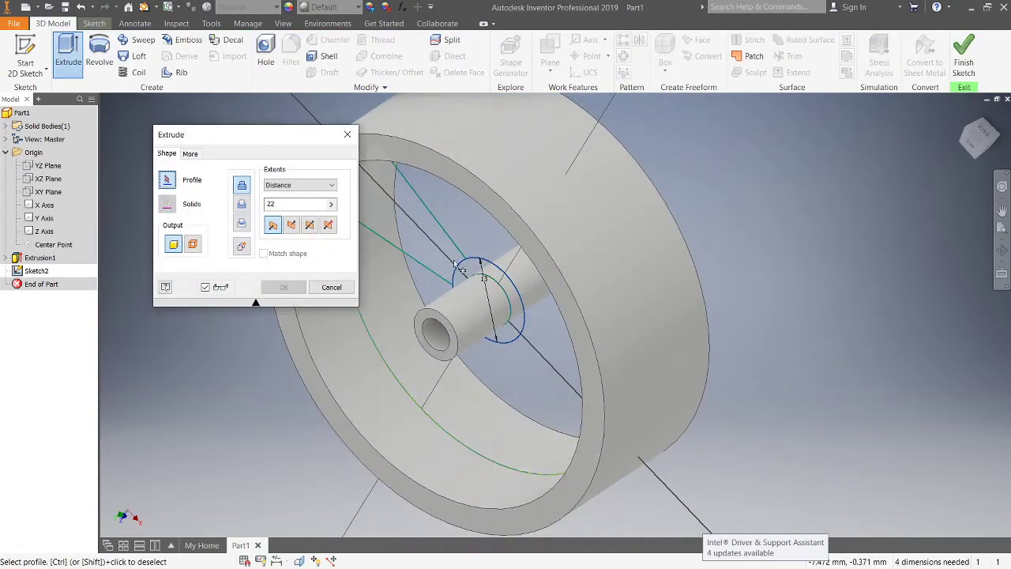
pyautogui.scroll(-2, 440, 257)
pyautogui.click(440, 238)
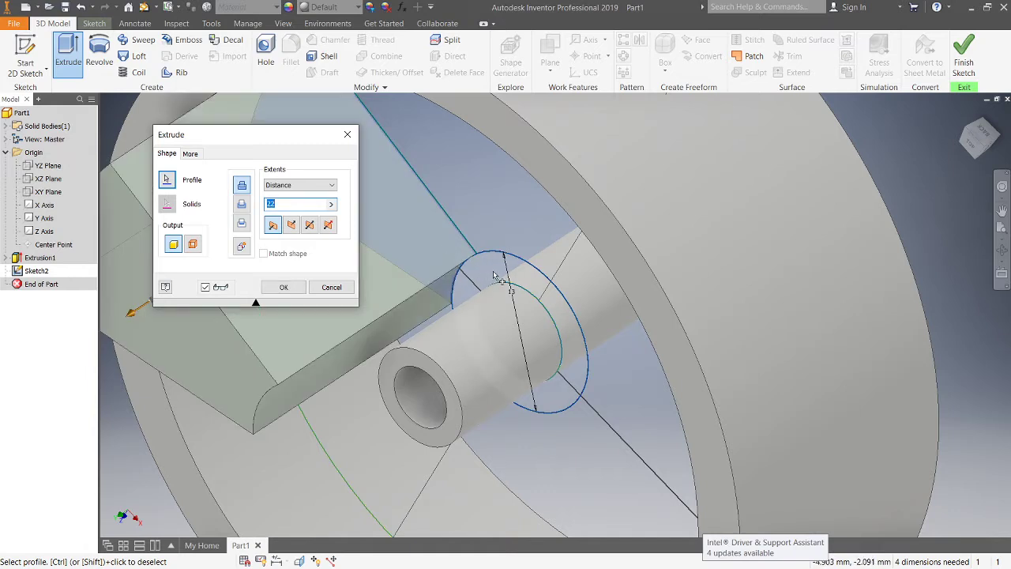
pyautogui.click(492, 268)
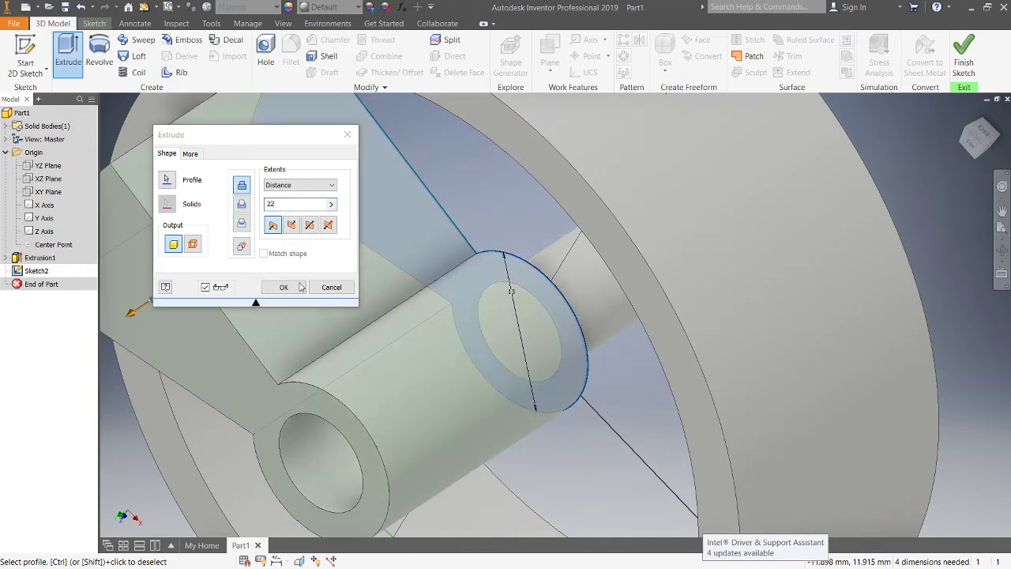
pyautogui.click(310, 226)
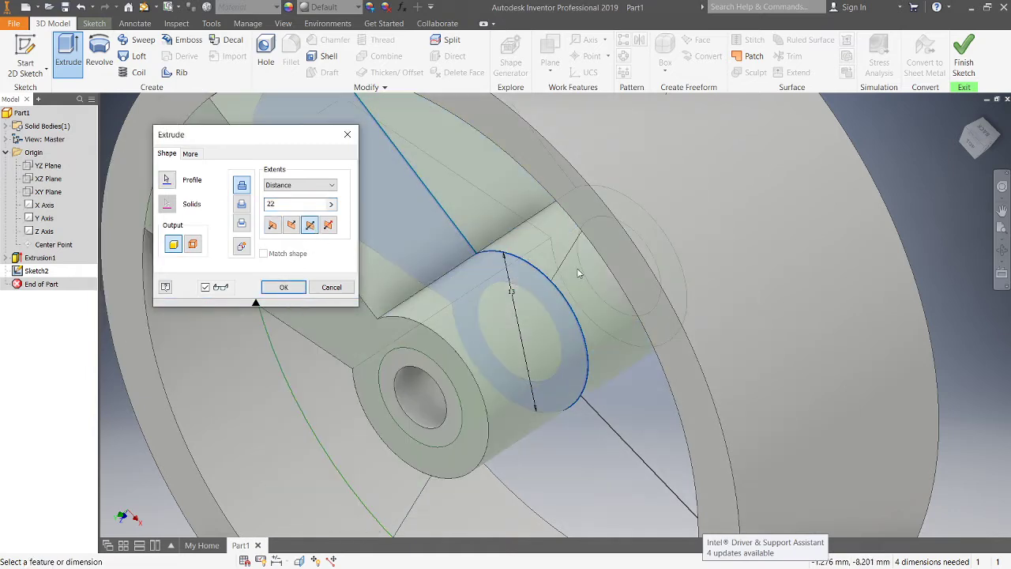
pyautogui.doubleClick(278, 204)
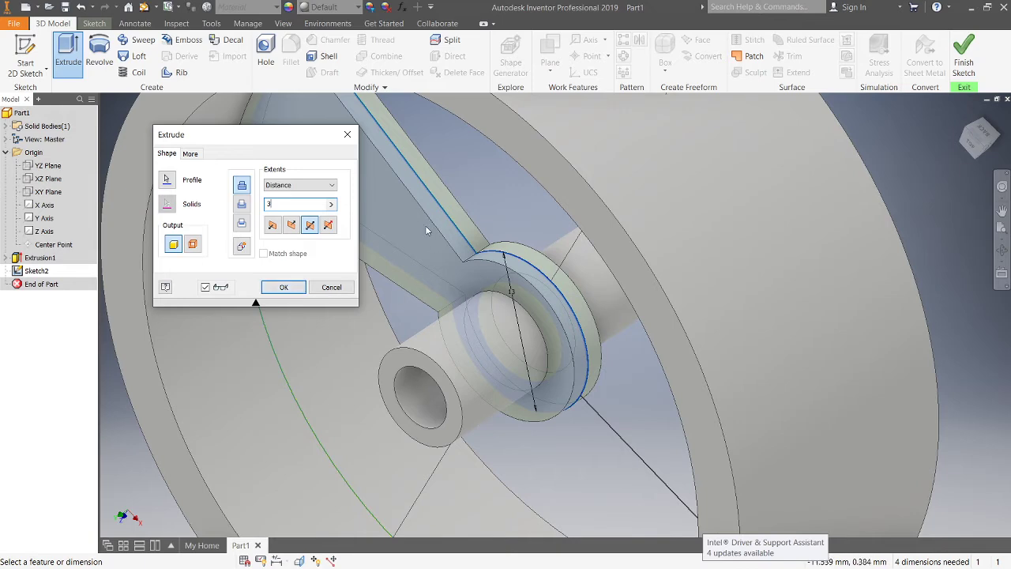
pyautogui.click(284, 286)
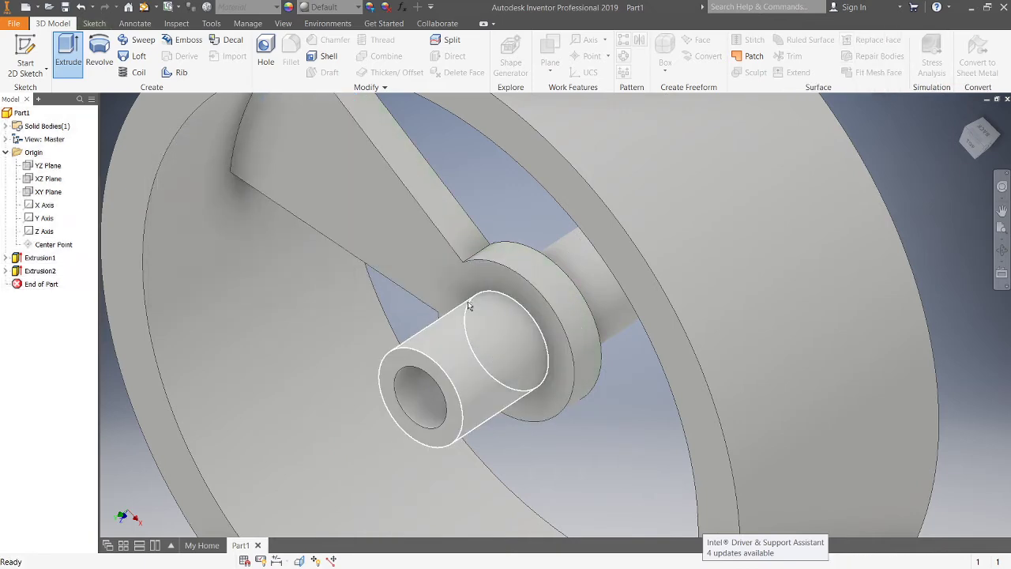
# Step: Start a circular pattern of the spoke-and-hub extrusion and begin choosing its rotation axis
pyautogui.scroll(3, 502, 318)
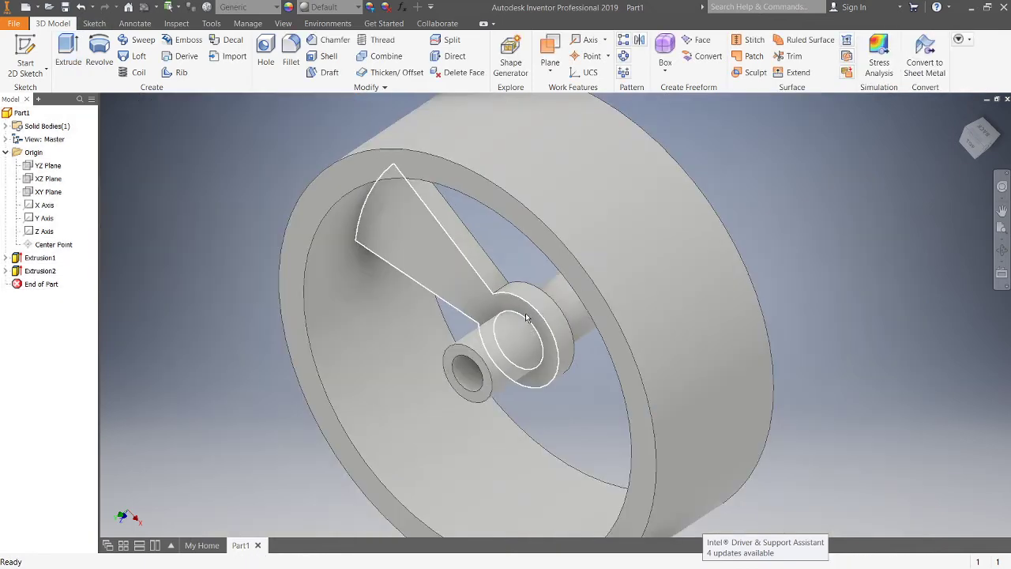
pyautogui.keyDown('shift'); pyautogui.moveTo(528, 317); pyautogui.dragTo(542, 264, button='middle'); pyautogui.keyUp('shift')
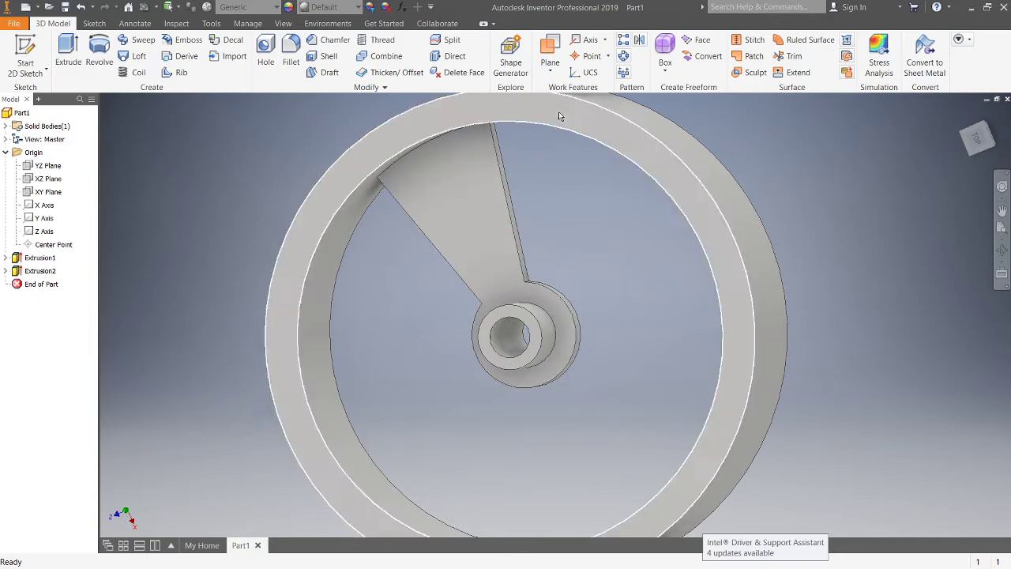
pyautogui.click(621, 60)
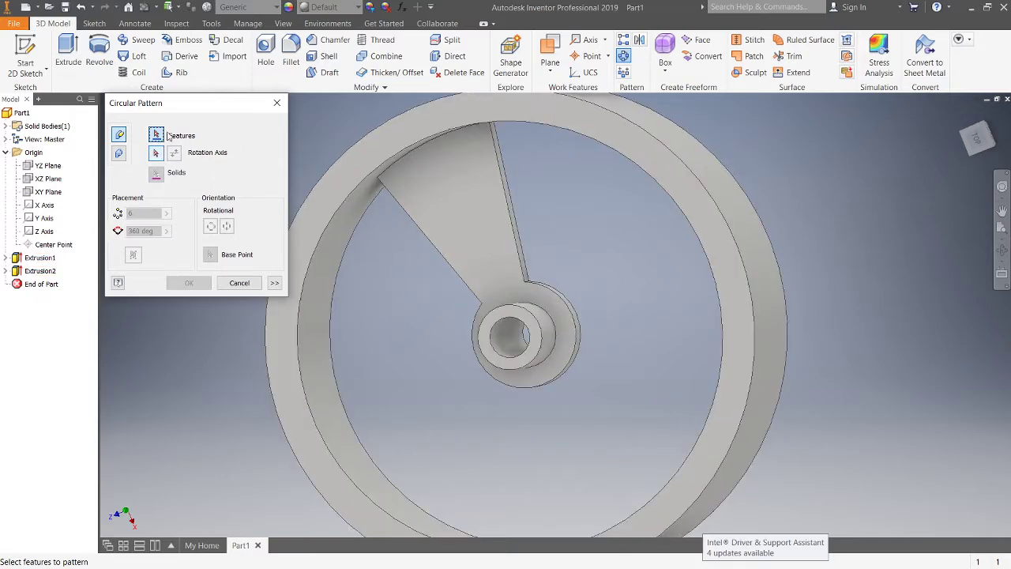
pyautogui.click(477, 212)
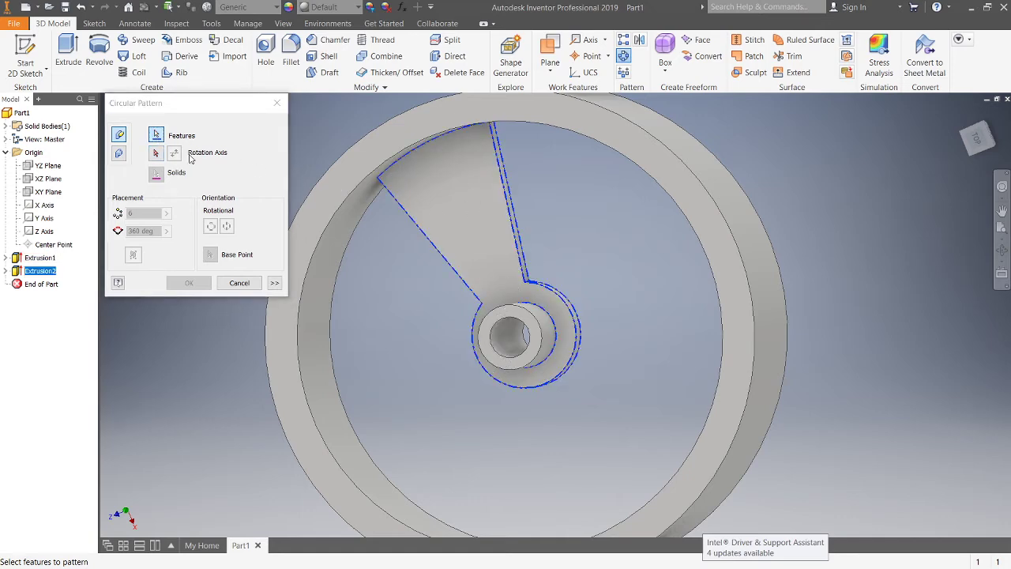
pyautogui.click(156, 155)
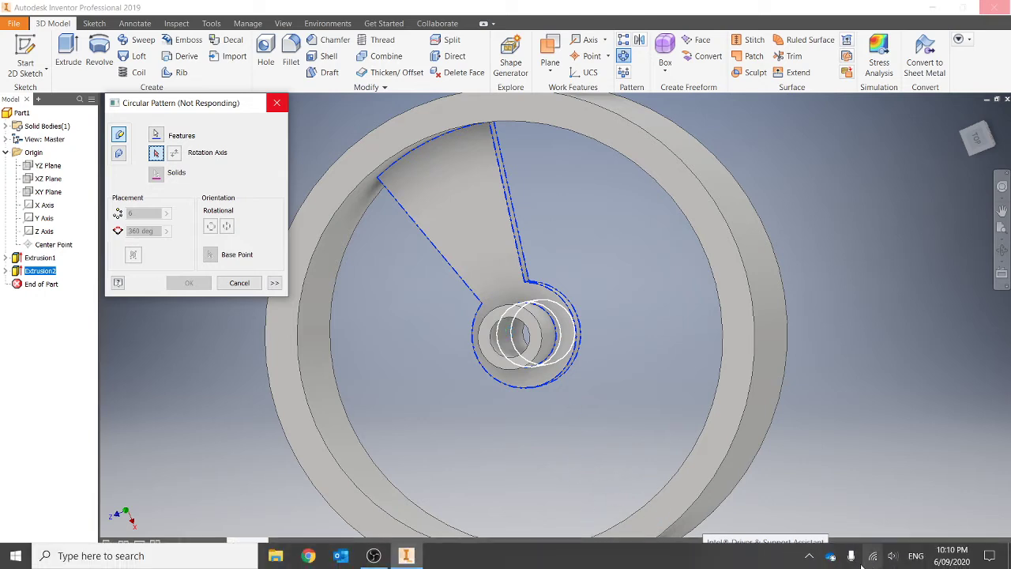
pyautogui.click(811, 557)
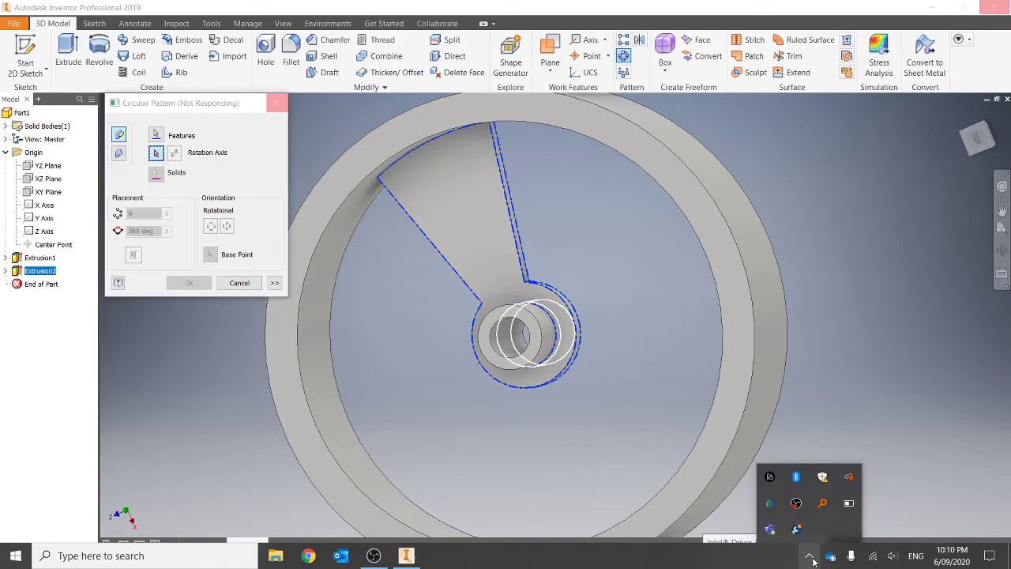
pyautogui.click(849, 502)
pyautogui.moveTo(819, 456); pyautogui.dragTo(972, 448)
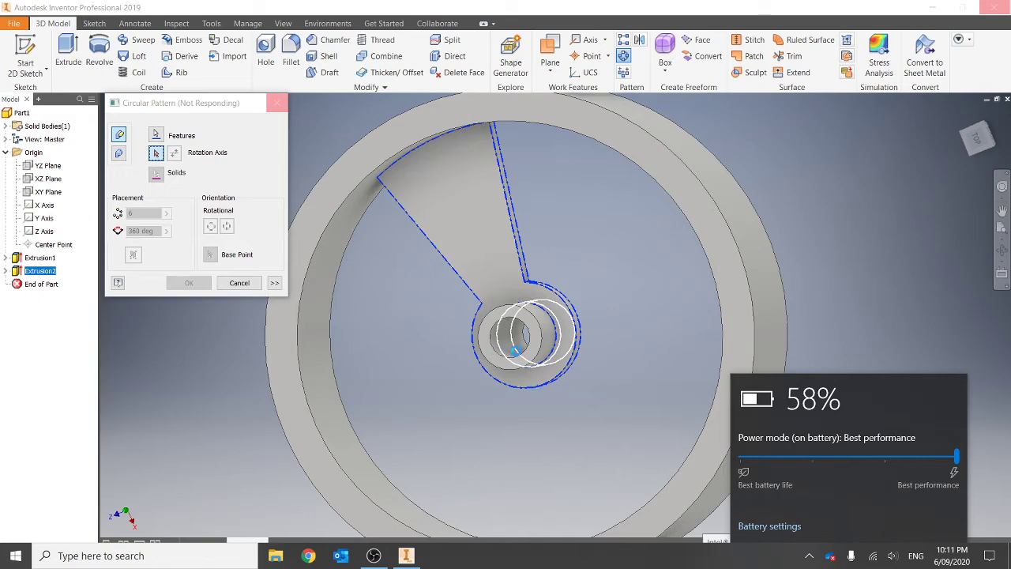
# Step: Pick the central tube's cylindrical face as the pattern's rotation axis
pyautogui.click(516, 350)
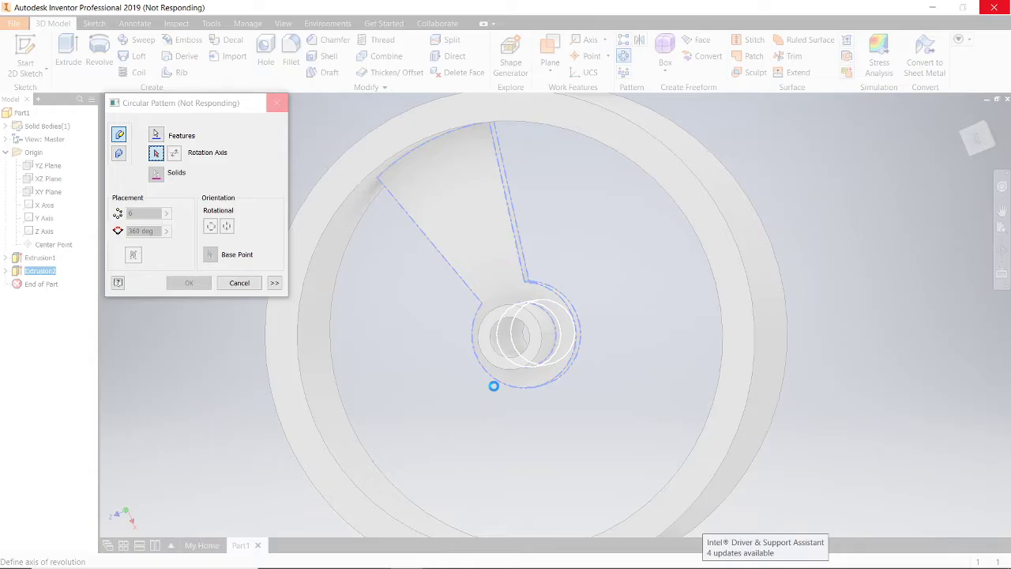
pyautogui.scroll(-6, 493, 386)
pyautogui.scroll(7, 648, 257)
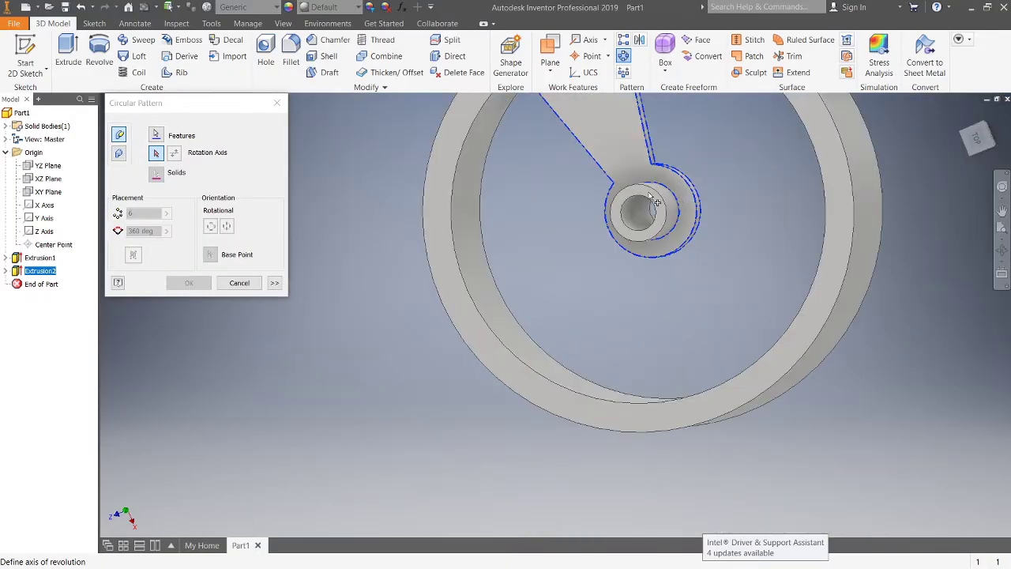
pyautogui.moveTo(599, 235); pyautogui.dragTo(507, 314, button='middle')
pyautogui.scroll(-4, 527, 306)
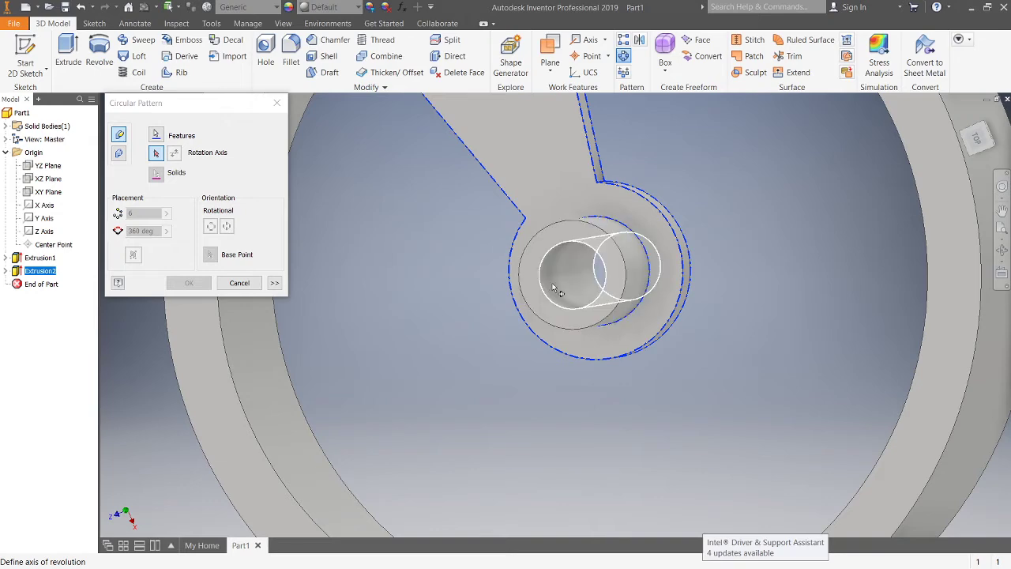
pyautogui.click(554, 289)
# Step: Set the circular pattern to 5 occurrences over 360 deg and finish it
pyautogui.scroll(5, 677, 219)
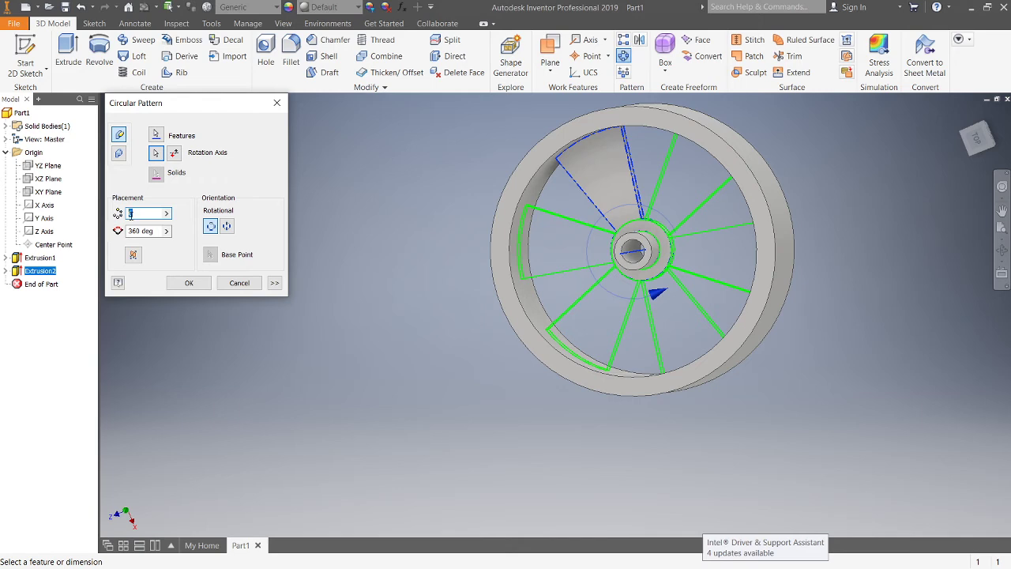
pyautogui.write('3')
pyautogui.press('BackSpace')
pyautogui.write('400')
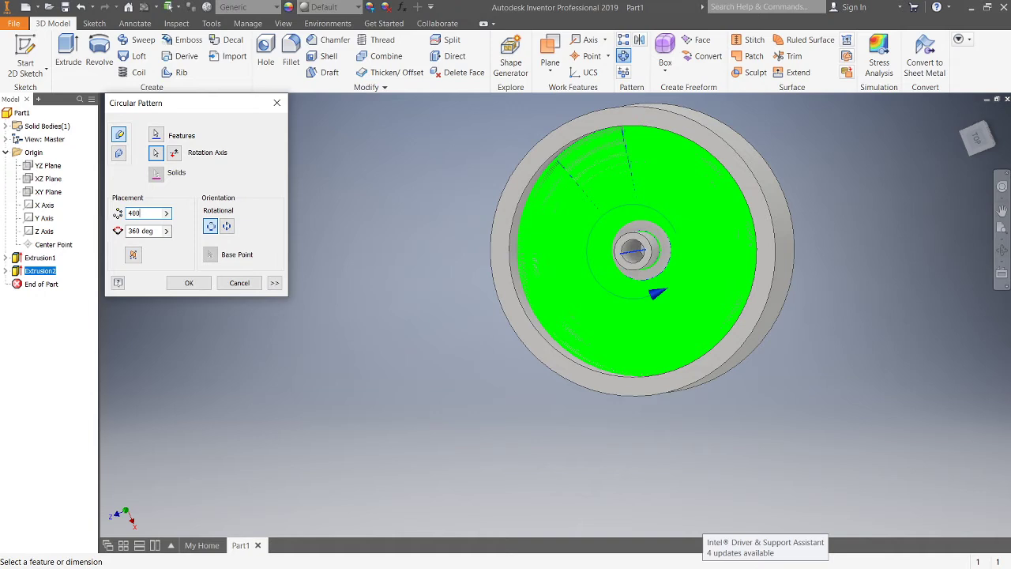
pyautogui.press('BackSpace')
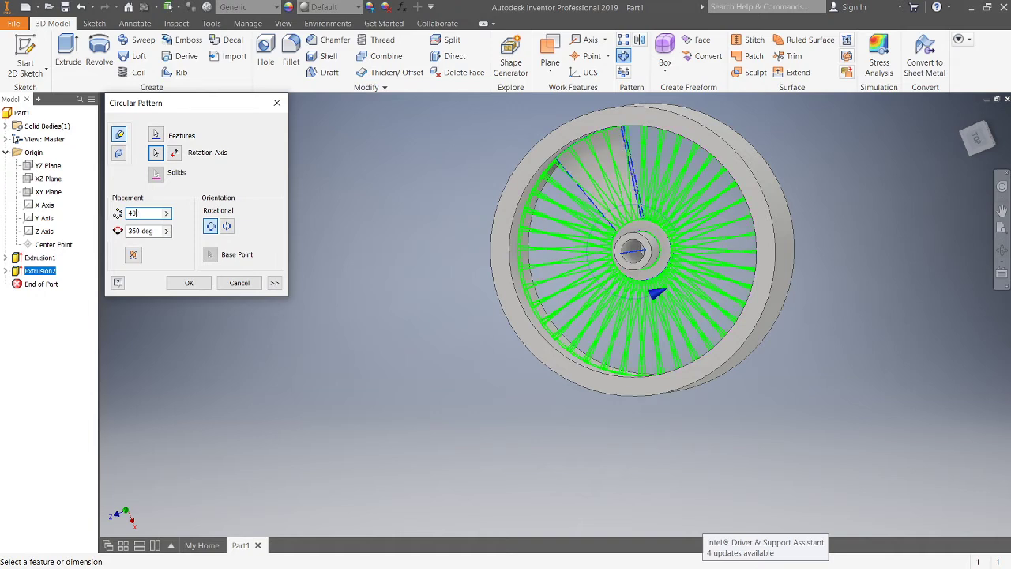
pyautogui.press('BackSpace')
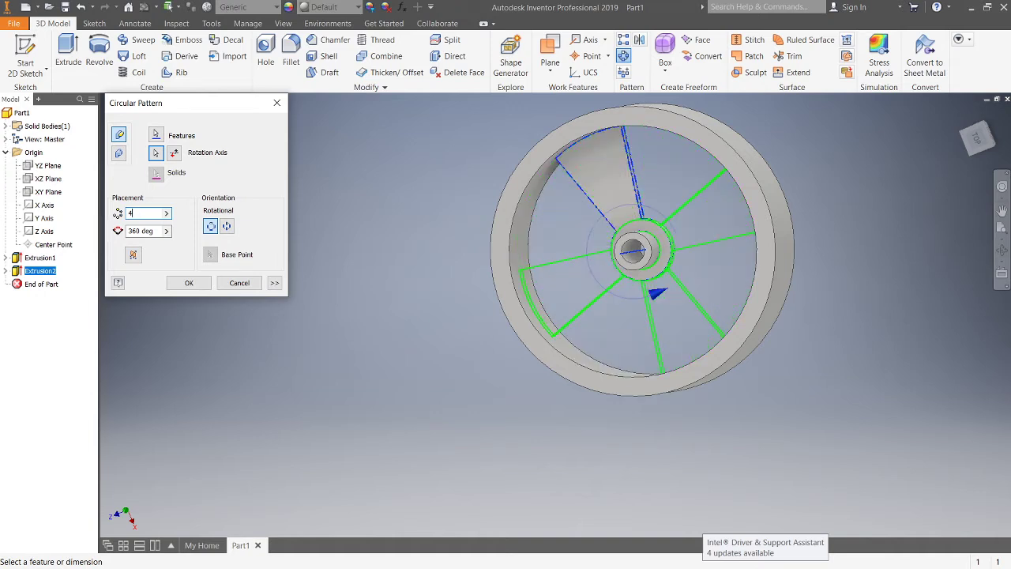
pyautogui.press('BackSpace')
pyautogui.write('5')
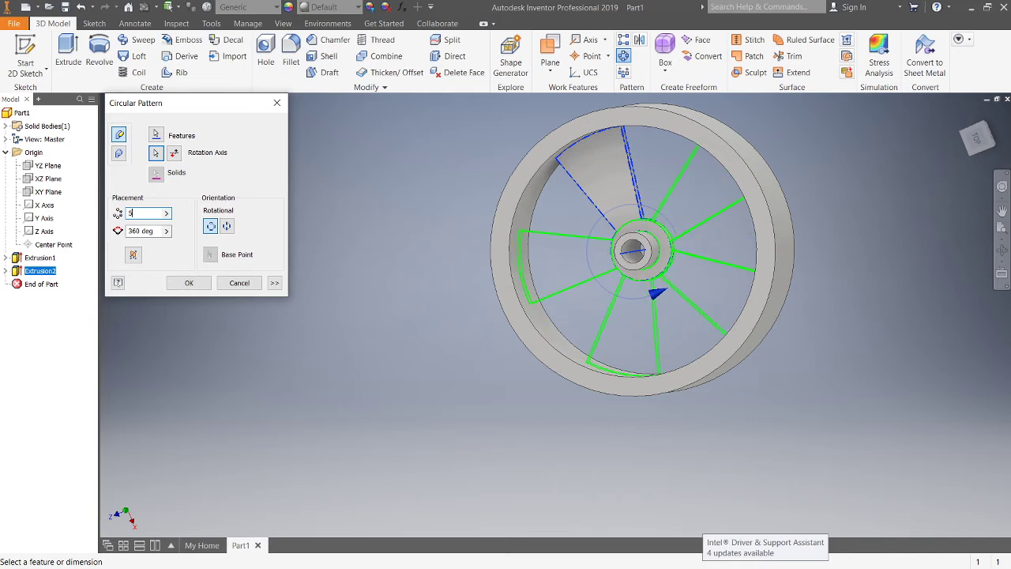
pyautogui.press('BackSpace')
pyautogui.write('2')
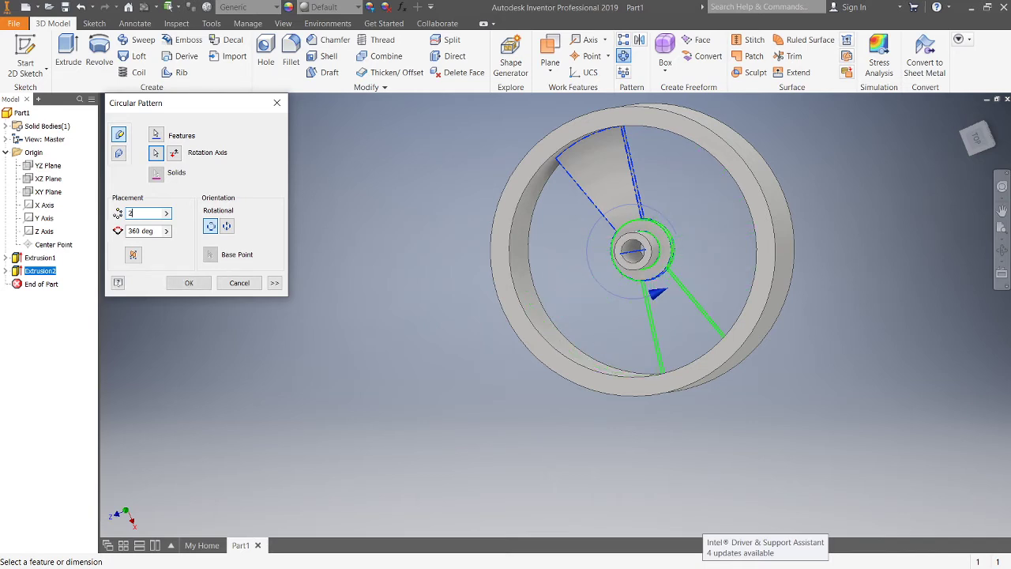
pyautogui.press('BackSpace')
pyautogui.write('4')
pyautogui.press('BackSpace')
pyautogui.write('5')
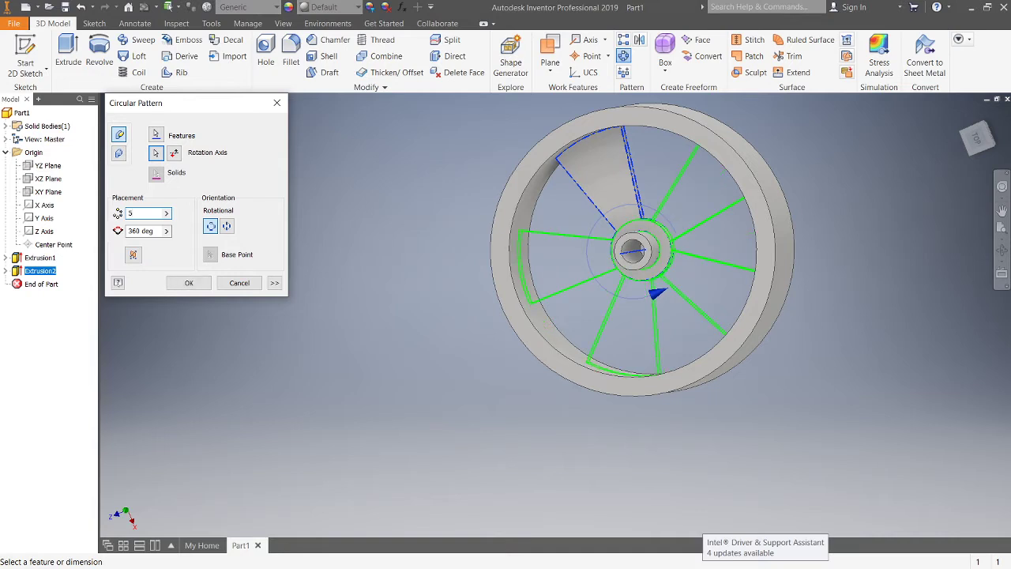
pyautogui.click(189, 283)
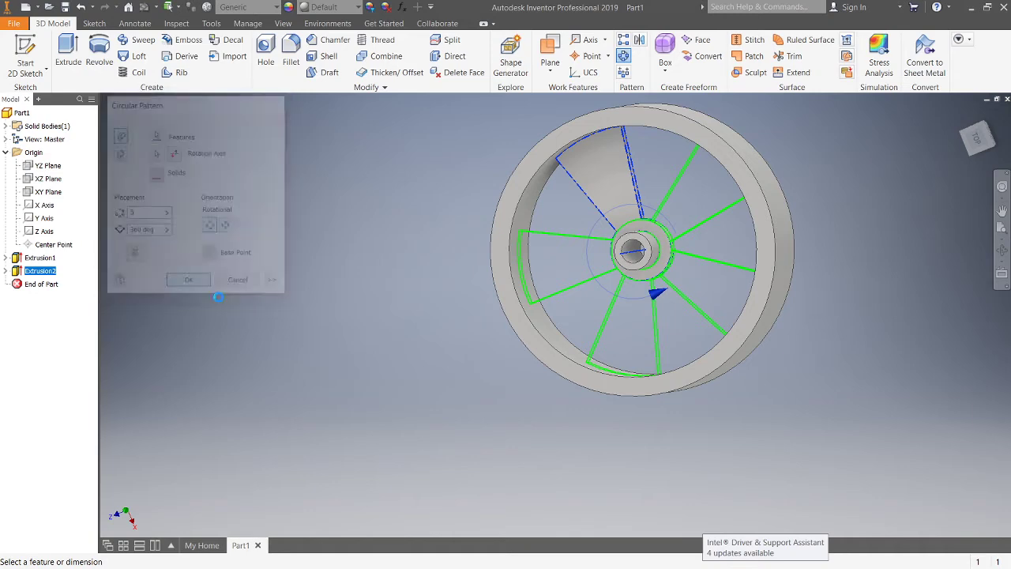
# Step: Chamfer both outer circular edges of the ring by 2 mm
pyautogui.scroll(5, 687, 309)
pyautogui.scroll(-5, 688, 309)
pyautogui.moveTo(669, 299); pyautogui.dragTo(553, 345, button='middle')
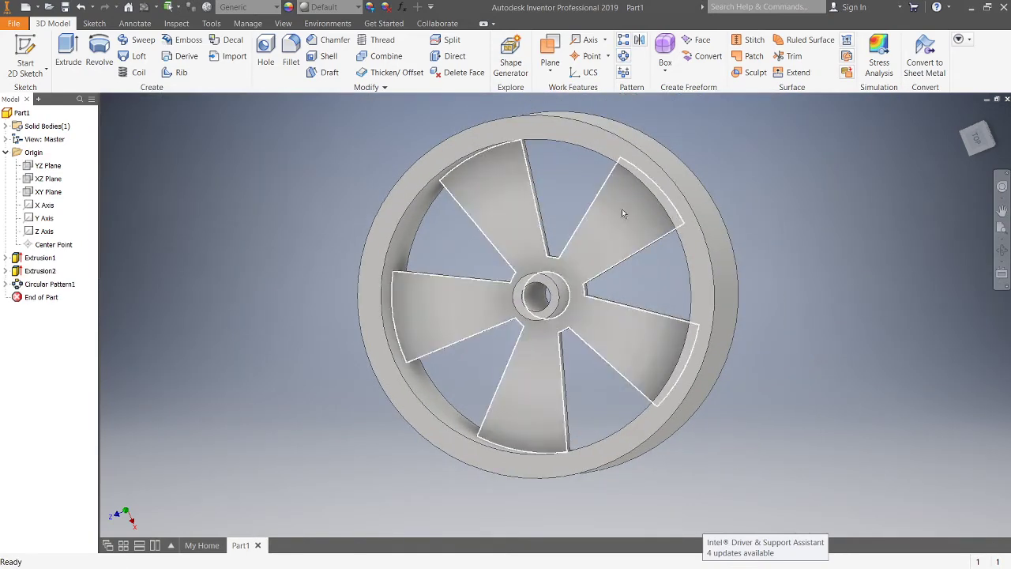
pyautogui.click(338, 41)
pyautogui.keyDown('shift'); pyautogui.moveTo(576, 304); pyautogui.dragTo(523, 137, button='middle'); pyautogui.keyUp('shift')
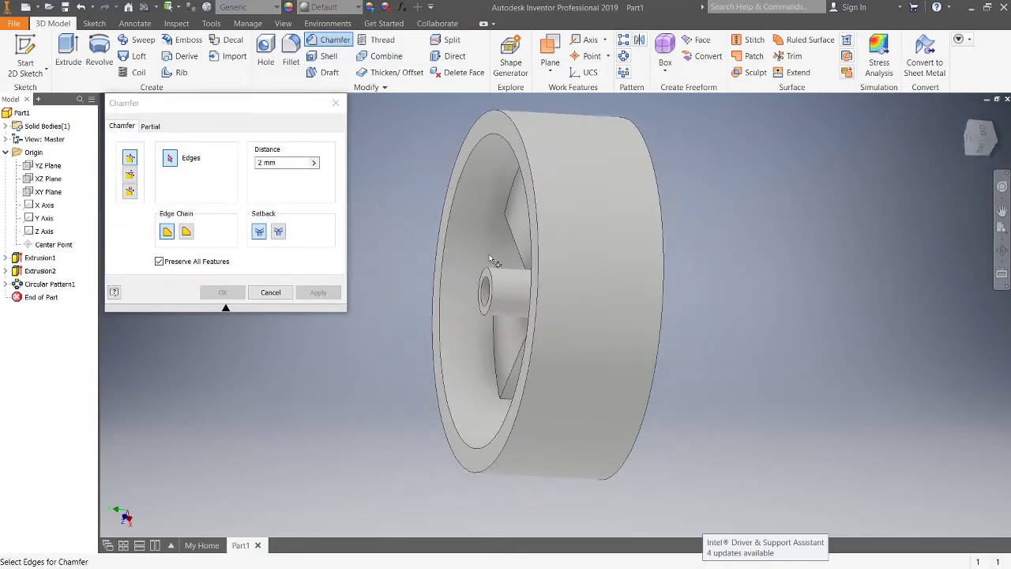
pyautogui.click(524, 137)
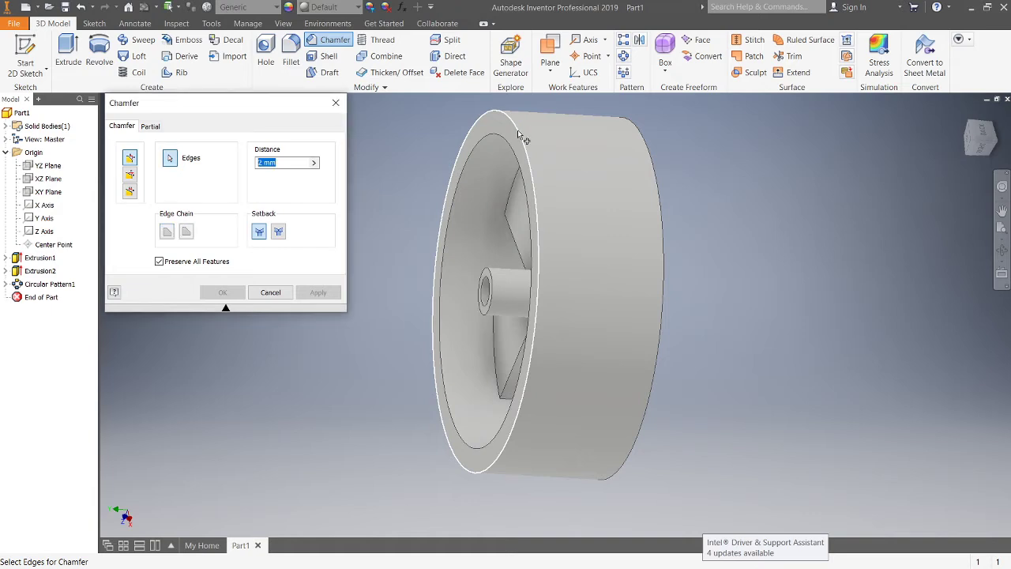
pyautogui.click(644, 138)
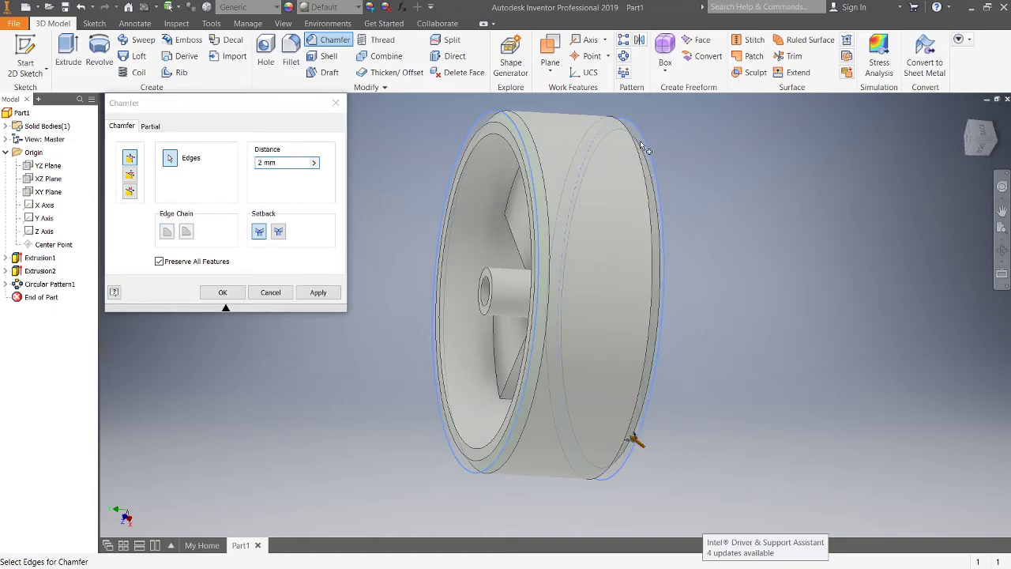
pyautogui.click(286, 164)
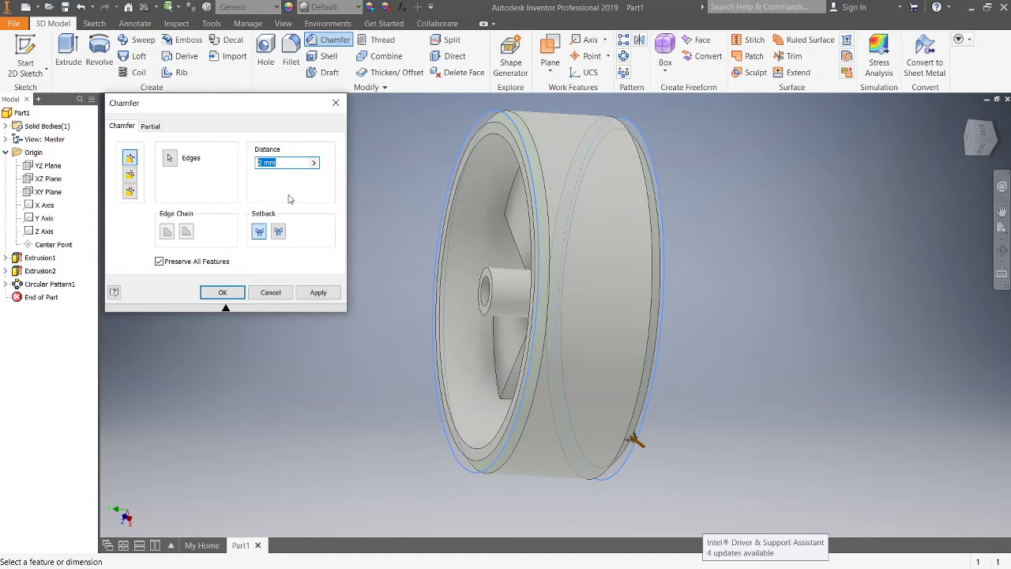
pyautogui.click(337, 294)
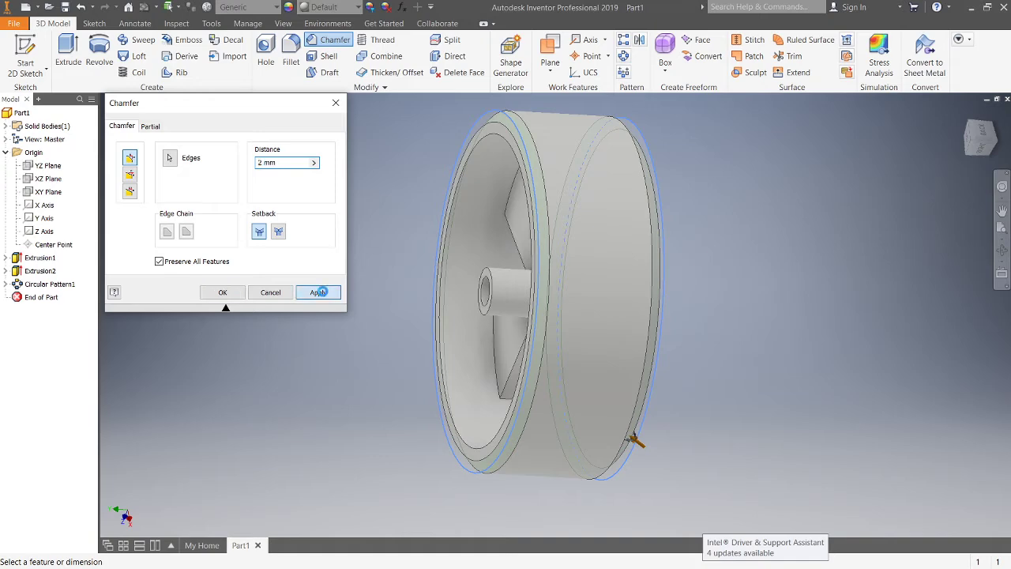
pyautogui.scroll(-3, 561, 265)
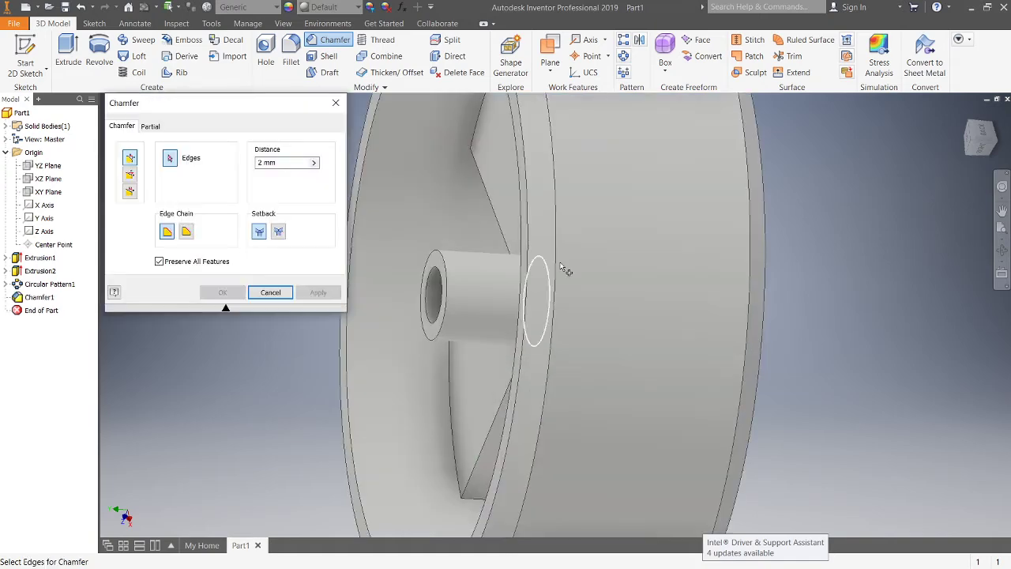
pyautogui.keyDown('shift'); pyautogui.moveTo(641, 258); pyautogui.dragTo(600, 254, button='middle'); pyautogui.keyUp('shift')
pyautogui.keyDown('shift'); pyautogui.moveTo(600, 254); pyautogui.dragTo(609, 242); pyautogui.keyUp('shift')
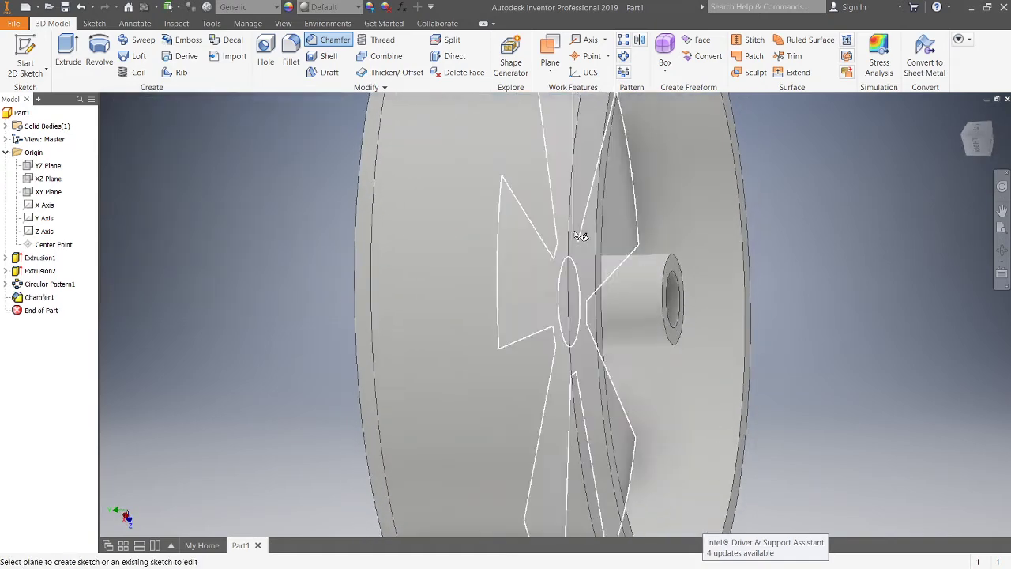
# Step: Try to fillet the six edges where the spokes meet the ring with a 2 mm radius
pyautogui.scroll(3, 560, 232)
pyautogui.scroll(2, 512, 170)
pyautogui.moveTo(512, 170); pyautogui.dragTo(695, 170)
pyautogui.moveTo(696, 171)
pyautogui.keyDown('shift'); pyautogui.mouseDown(button='middle')
pyautogui.moveTo(703, 165)
pyautogui.moveTo(694, 169)
pyautogui.mouseUp(button='middle'); pyautogui.keyUp('shift')
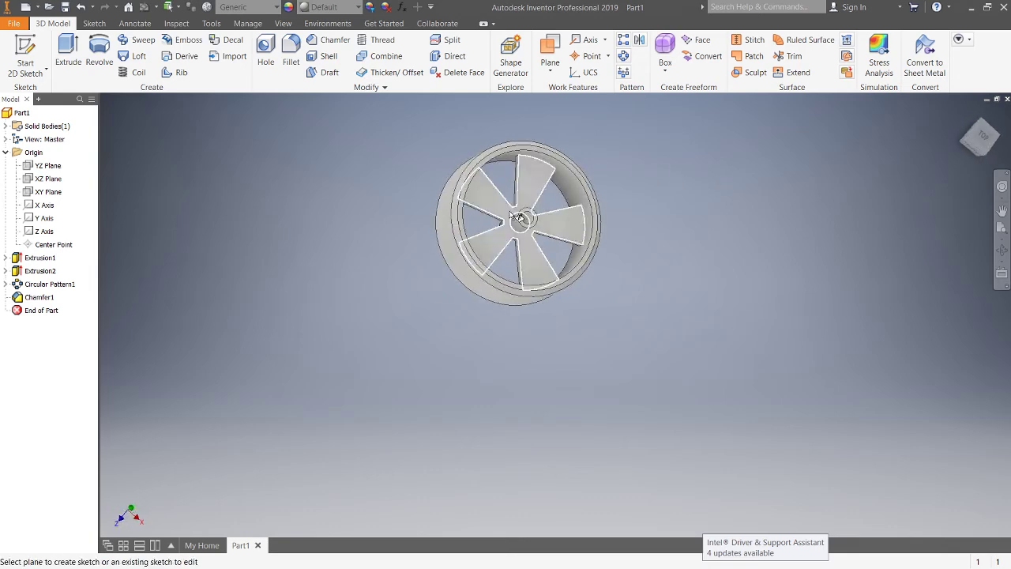
pyautogui.scroll(-5, 522, 175)
pyautogui.keyDown('shift'); pyautogui.moveTo(546, 248); pyautogui.dragTo(504, 221, button='middle'); pyautogui.keyUp('shift')
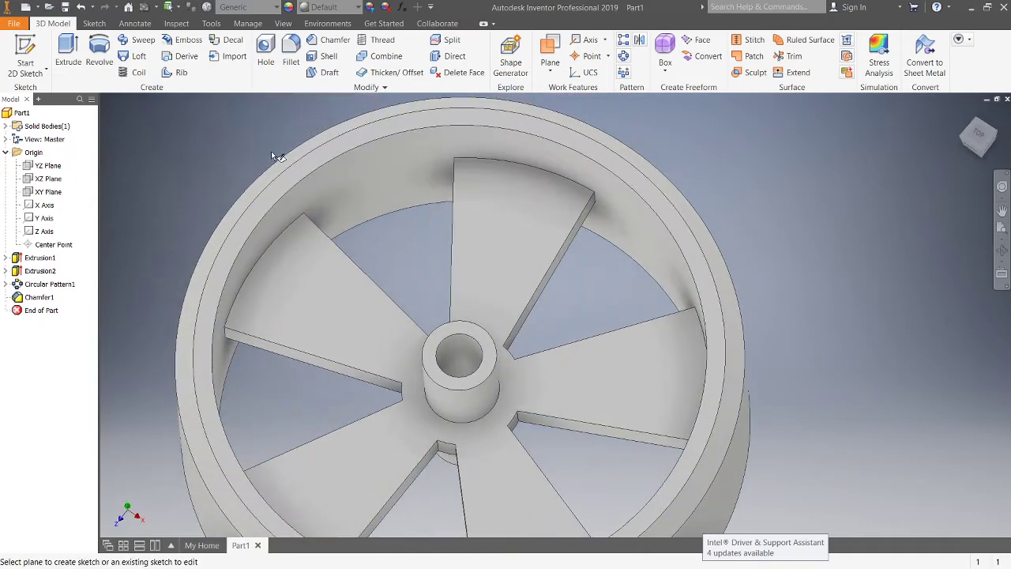
pyautogui.click(291, 51)
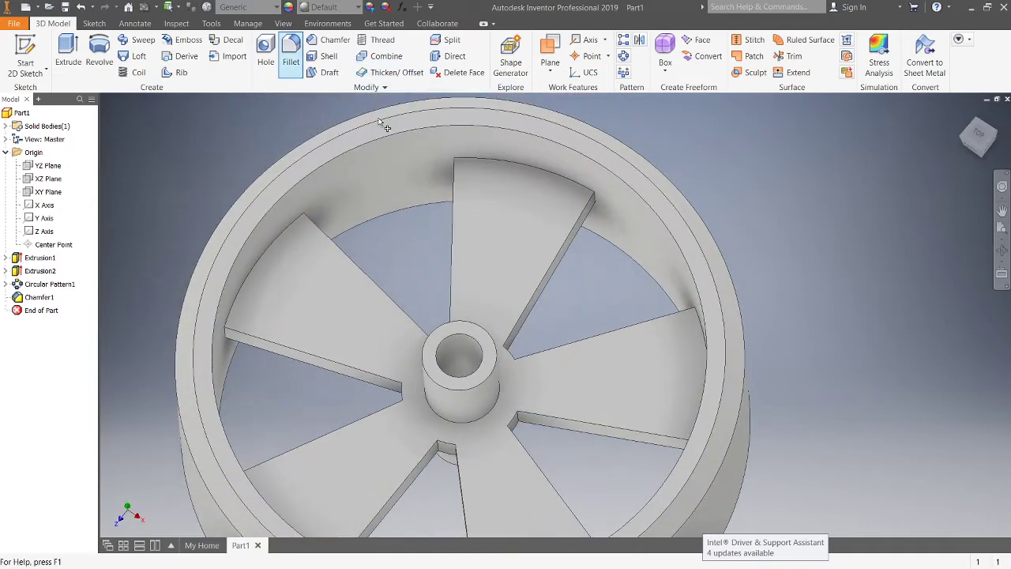
pyautogui.click(461, 169)
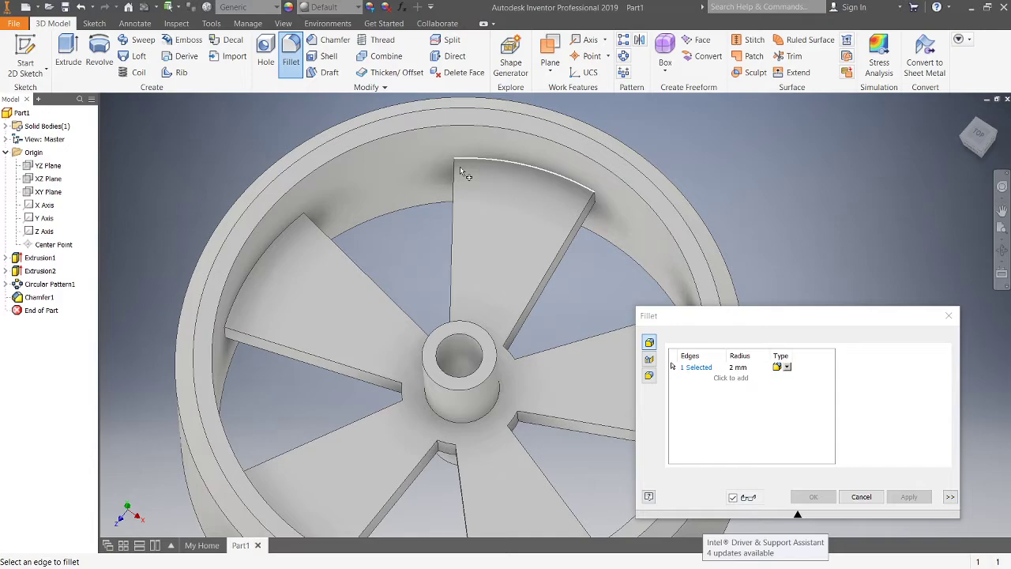
pyautogui.click(279, 250)
pyautogui.keyDown('shift'); pyautogui.moveTo(346, 437); pyautogui.dragTo(244, 436, button='middle'); pyautogui.keyUp('shift')
pyautogui.click(231, 436)
pyautogui.moveTo(332, 420); pyautogui.dragTo(302, 257, button='middle')
pyautogui.keyDown('shift'); pyautogui.moveTo(375, 401); pyautogui.dragTo(531, 354, button='middle'); pyautogui.keyUp('shift')
pyautogui.click(355, 451)
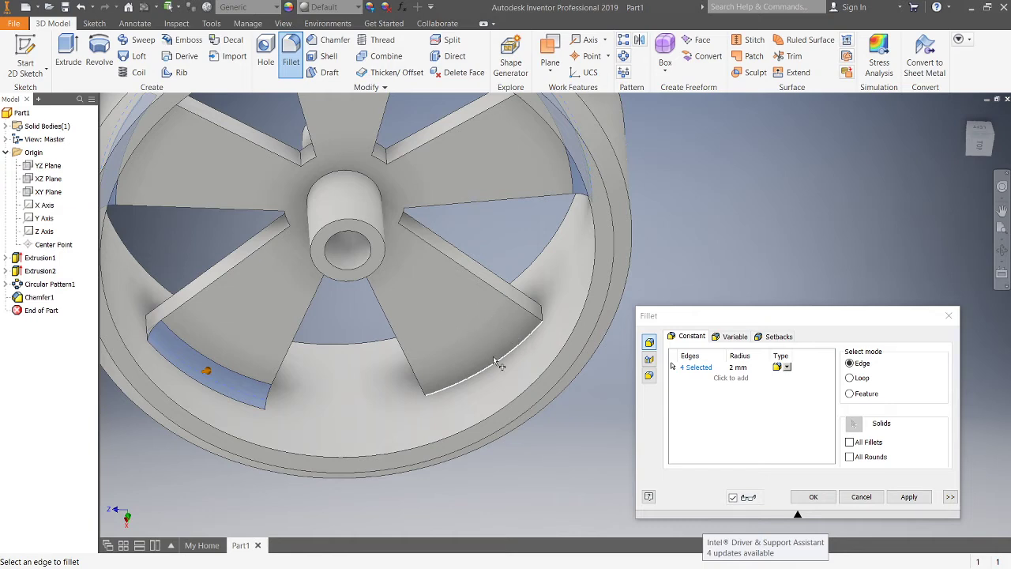
pyautogui.click(518, 335)
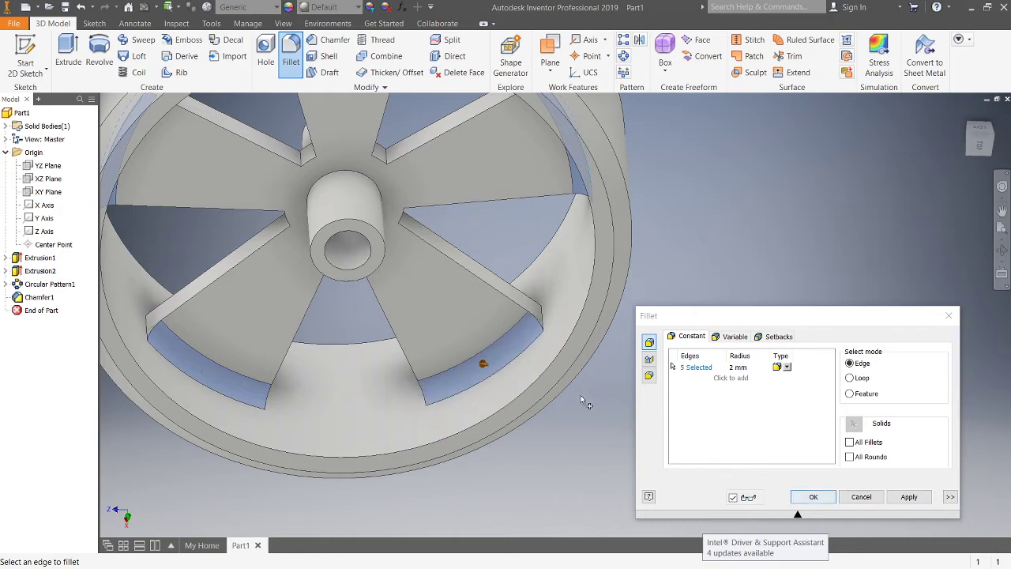
pyautogui.click(354, 171)
pyautogui.scroll(5, 433, 204)
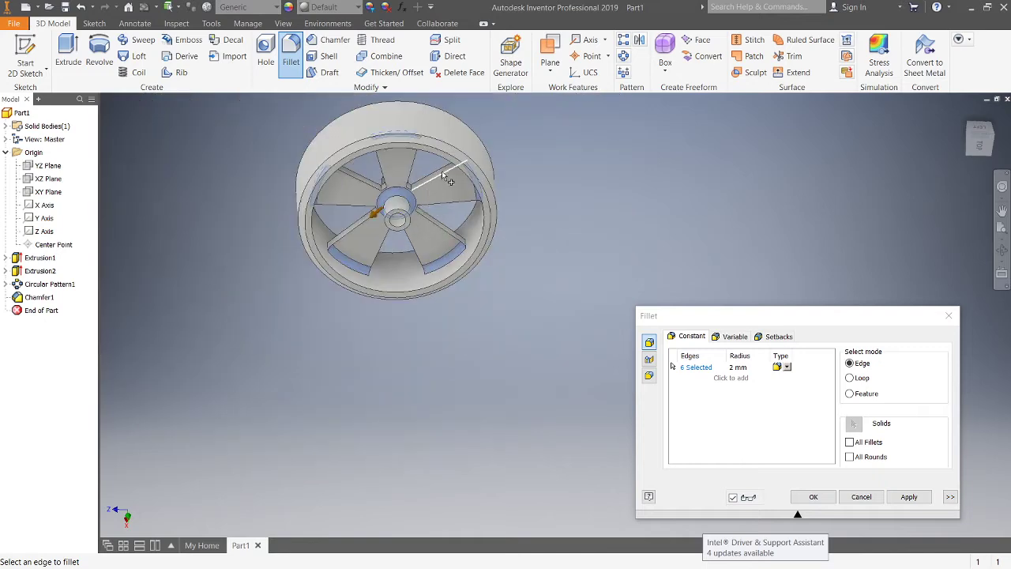
pyautogui.keyDown('shift'); pyautogui.moveTo(443, 171); pyautogui.dragTo(448, 247, button='middle'); pyautogui.keyUp('shift')
pyautogui.scroll(-4, 395, 208)
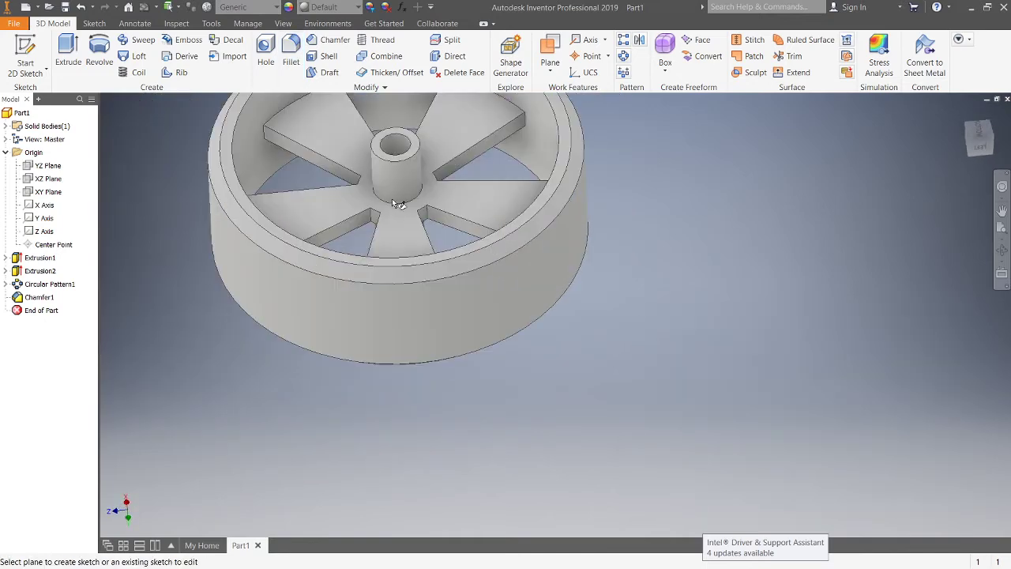
pyautogui.keyDown('shift'); pyautogui.moveTo(377, 162); pyautogui.dragTo(378, 118, button='middle'); pyautogui.keyUp('shift')
# Step: Fillet the edges where the spokes meet the ring and the central tube with a 2 mm radius
pyautogui.click(291, 43)
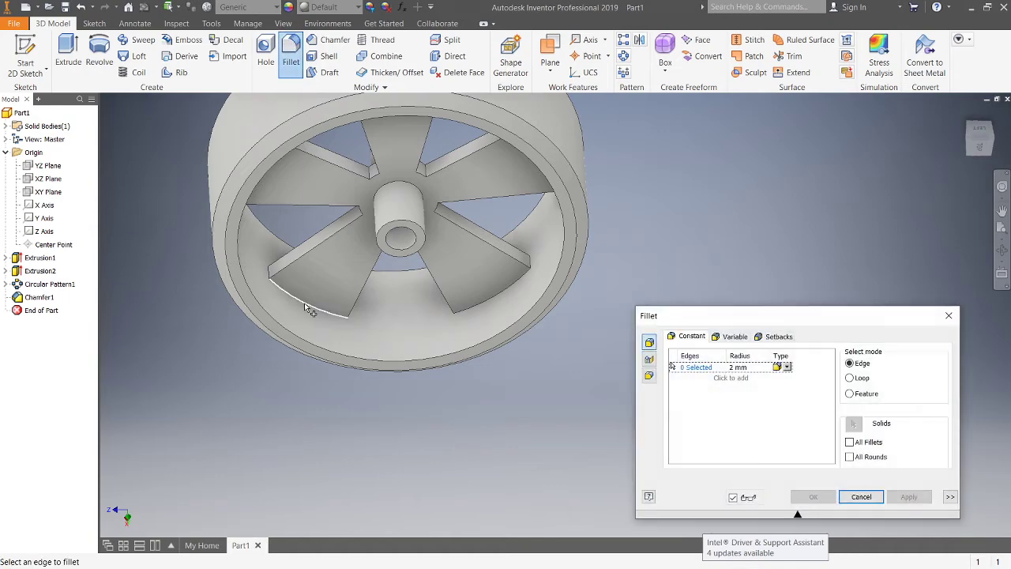
pyautogui.click(308, 298)
pyautogui.click(511, 289)
pyautogui.keyDown('shift'); pyautogui.moveTo(508, 287); pyautogui.dragTo(523, 208, button='middle'); pyautogui.keyUp('shift')
pyautogui.click(555, 170)
pyautogui.keyDown('shift'); pyautogui.moveTo(517, 169); pyautogui.dragTo(294, 239, button='middle'); pyautogui.keyUp('shift')
pyautogui.click(431, 180)
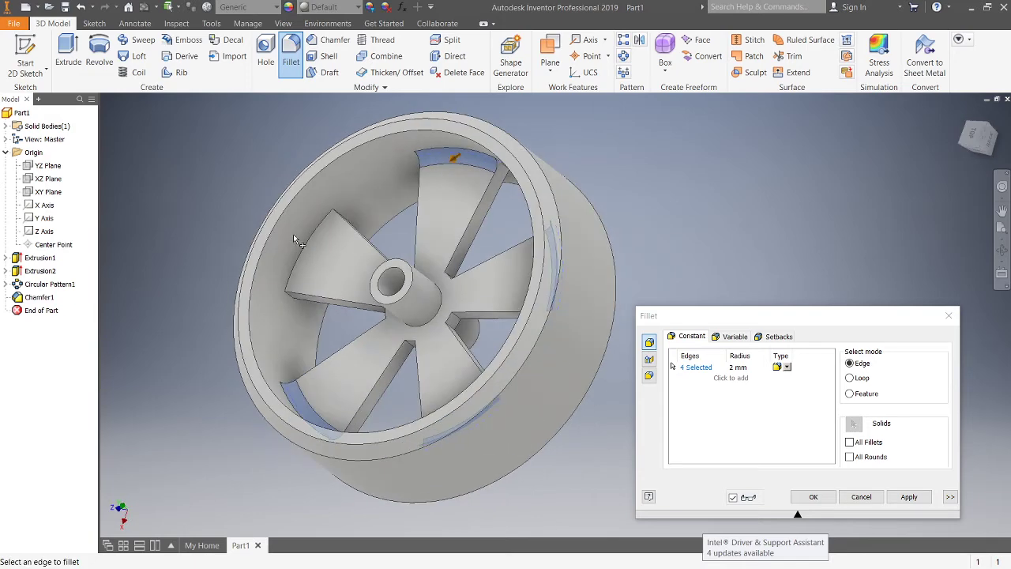
pyautogui.click(302, 257)
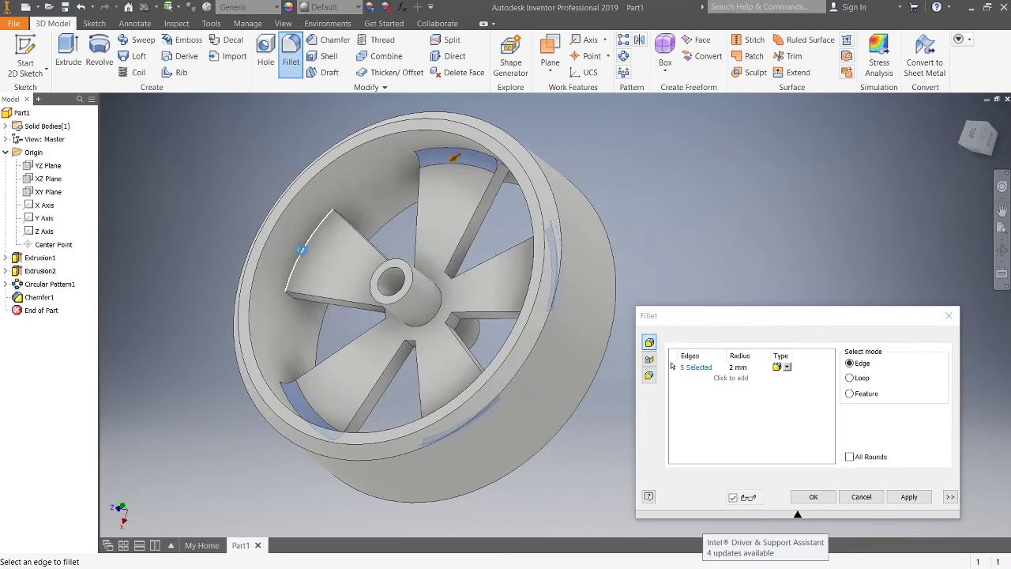
pyautogui.click(449, 305)
pyautogui.keyDown('shift'); pyautogui.moveTo(480, 303); pyautogui.dragTo(412, 306, button='middle'); pyautogui.keyUp('shift')
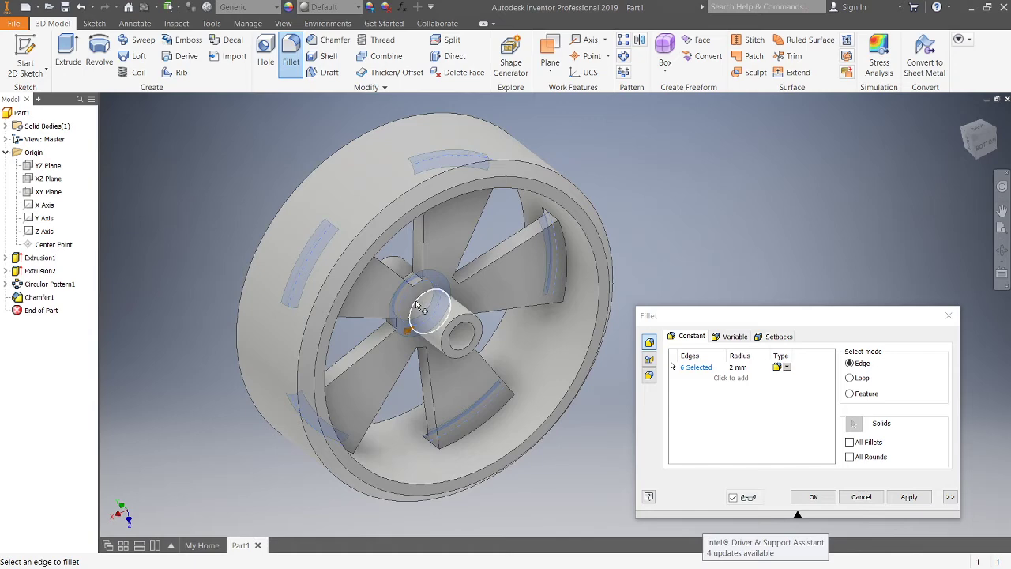
pyautogui.click(412, 306)
pyautogui.keyDown('shift'); pyautogui.moveTo(469, 293); pyautogui.dragTo(478, 172, button='middle'); pyautogui.keyUp('shift')
pyautogui.click(478, 173)
pyautogui.click(581, 326)
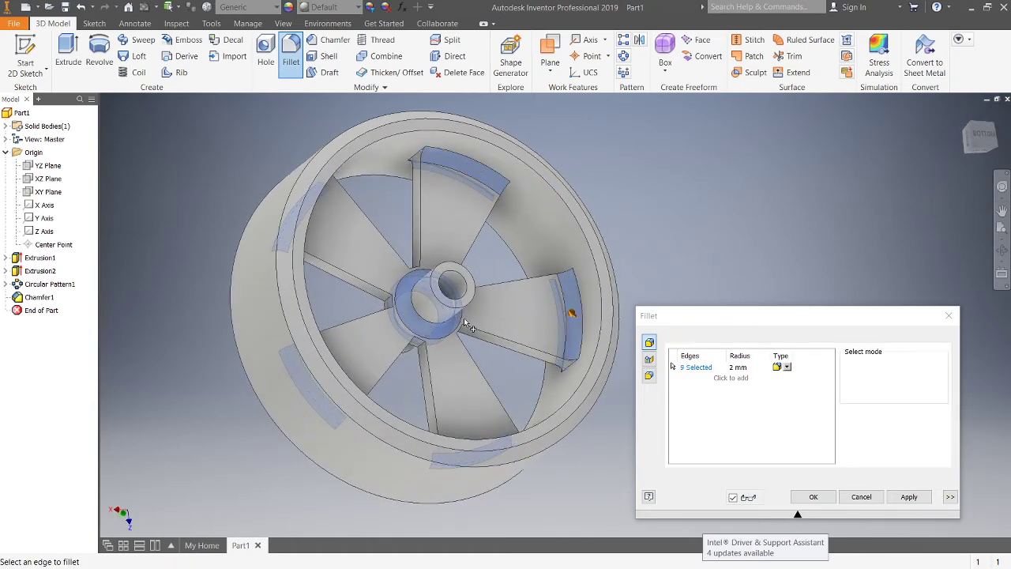
pyautogui.keyDown('shift'); pyautogui.moveTo(582, 325); pyautogui.dragTo(346, 235, button='middle'); pyautogui.keyUp('shift')
pyautogui.click(354, 238)
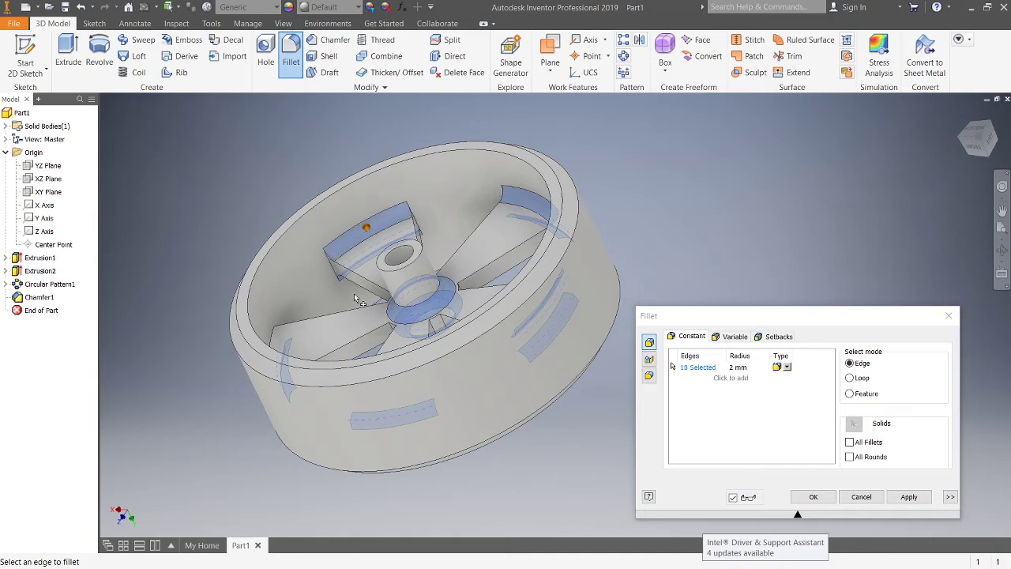
pyautogui.keyDown('shift'); pyautogui.moveTo(355, 296); pyautogui.dragTo(405, 372, button='middle'); pyautogui.keyUp('shift')
pyautogui.click(351, 353)
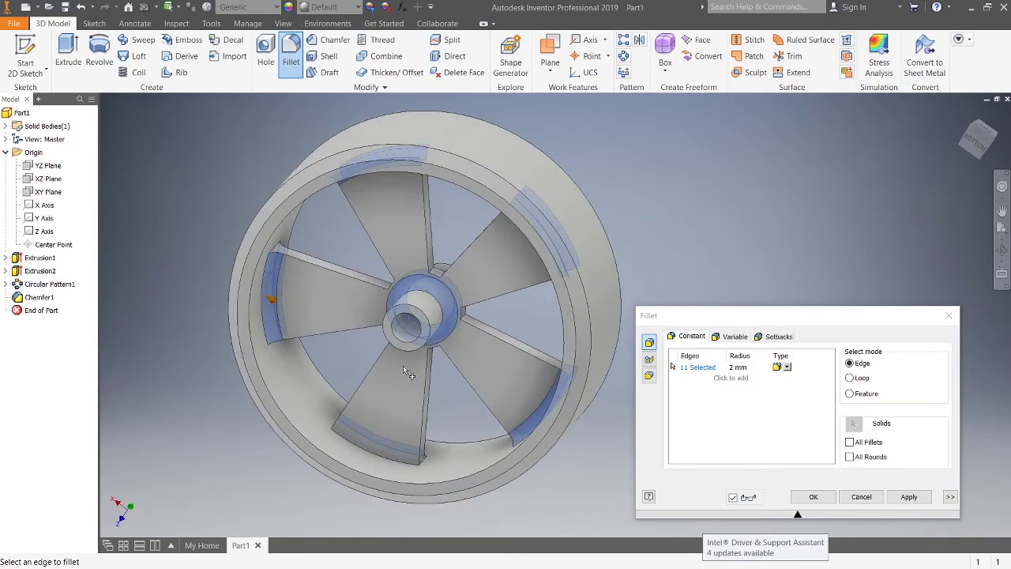
pyautogui.click(378, 462)
pyautogui.click(910, 496)
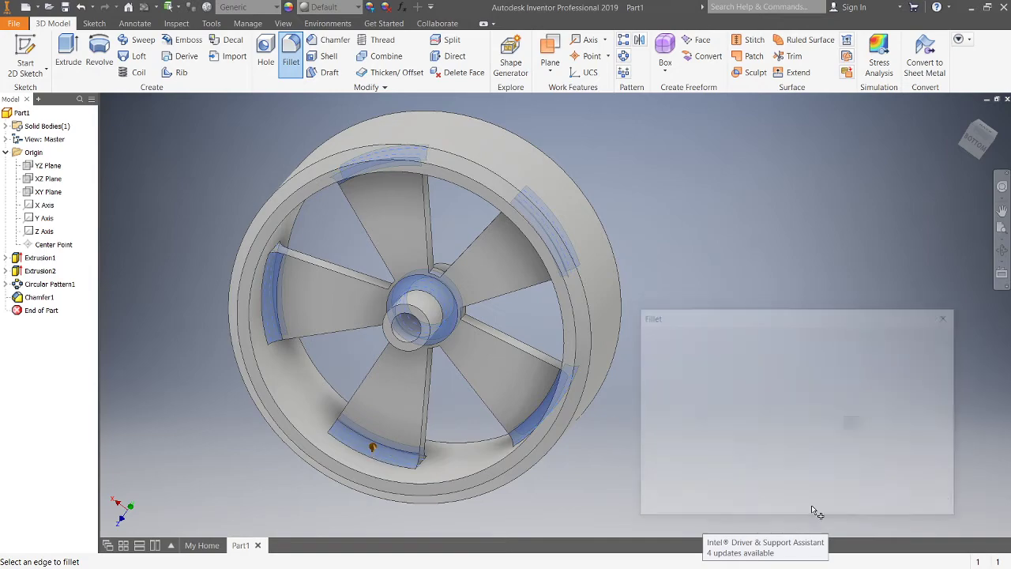
pyautogui.click(861, 497)
pyautogui.keyDown('shift'); pyautogui.moveTo(559, 422); pyautogui.dragTo(596, 416, button='middle'); pyautogui.keyUp('shift')
pyautogui.scroll(-5, 593, 416)
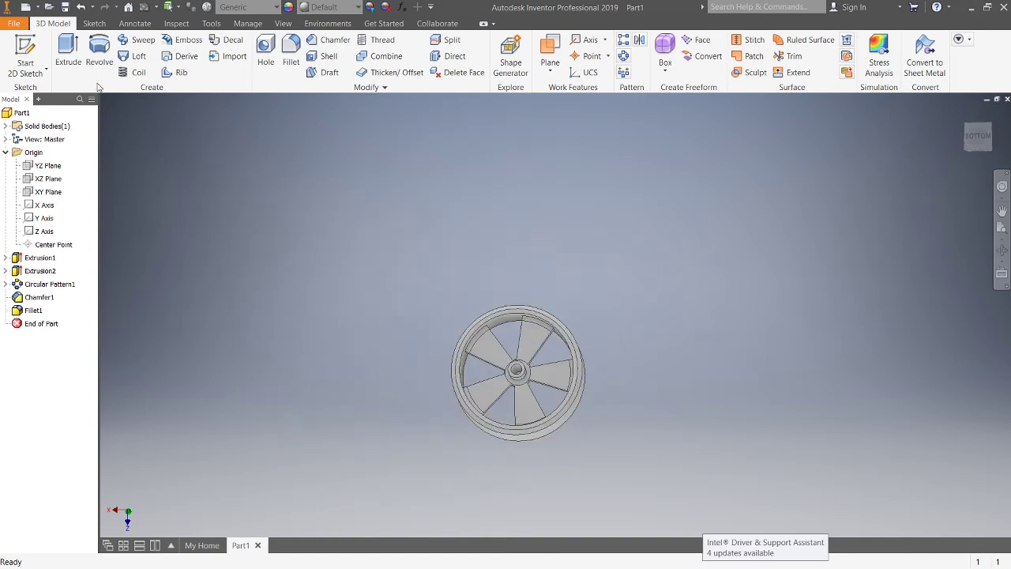
# Step: Save the part as wheel design demo in the CAD Files folder
pyautogui.click(14, 23)
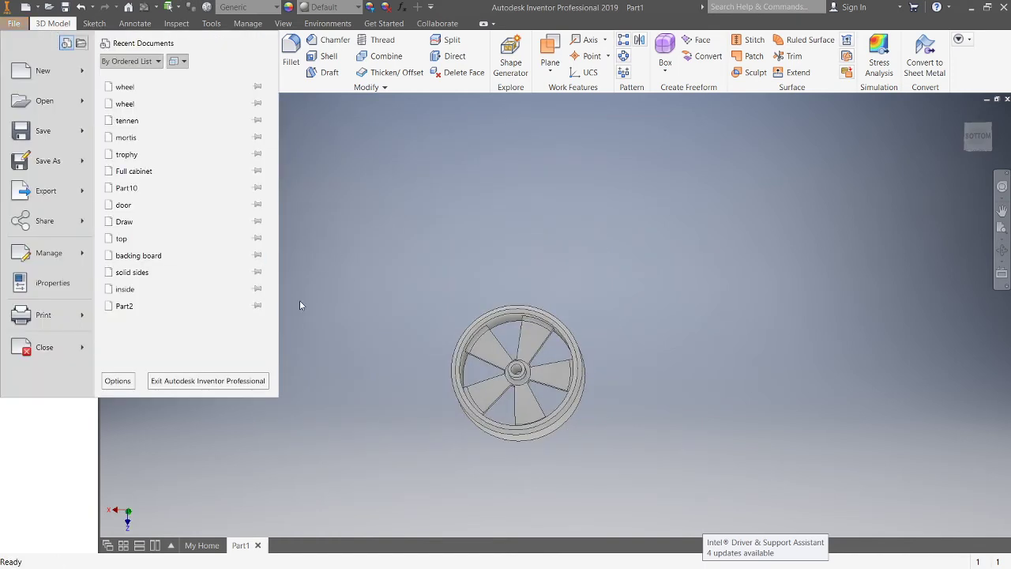
pyautogui.moveTo(28, 134)
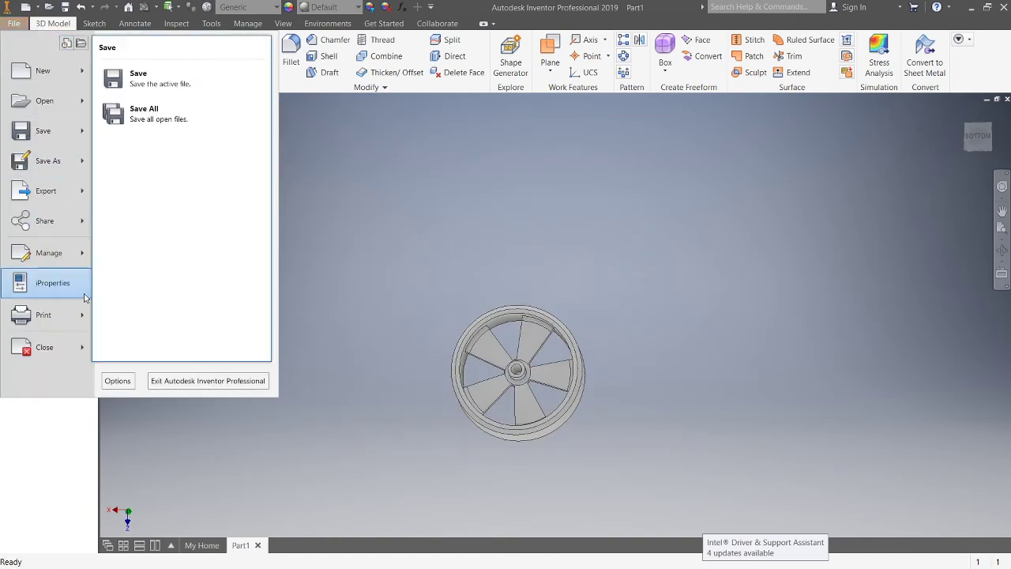
pyautogui.click(57, 170)
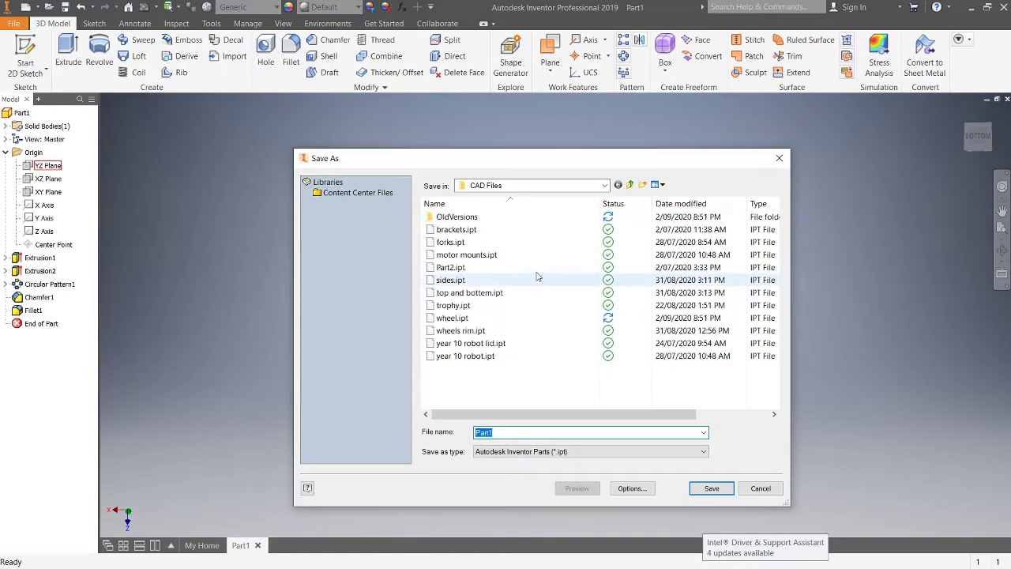
pyautogui.click(605, 185)
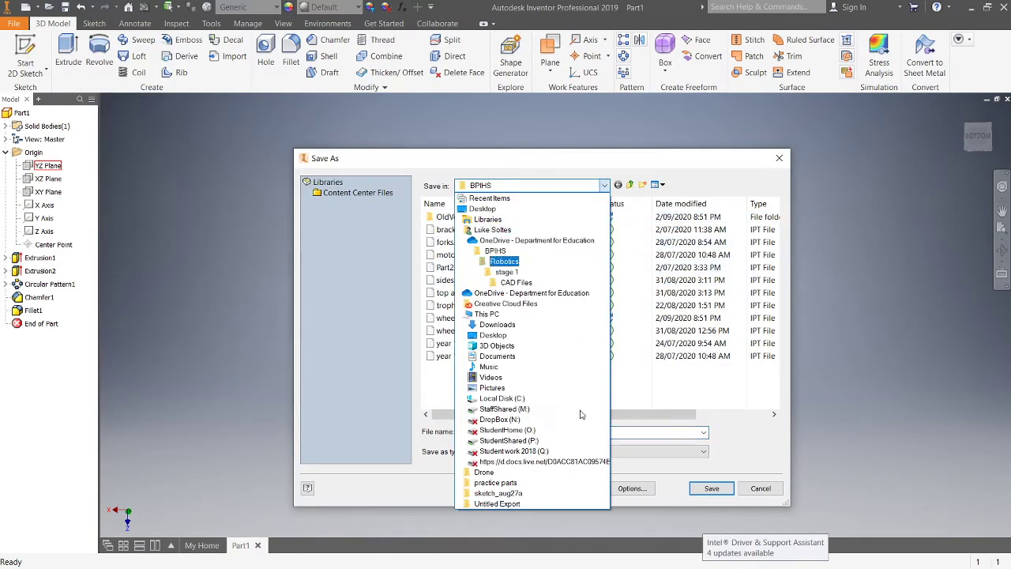
pyautogui.click(557, 235)
pyautogui.click(606, 190)
pyautogui.click(604, 227)
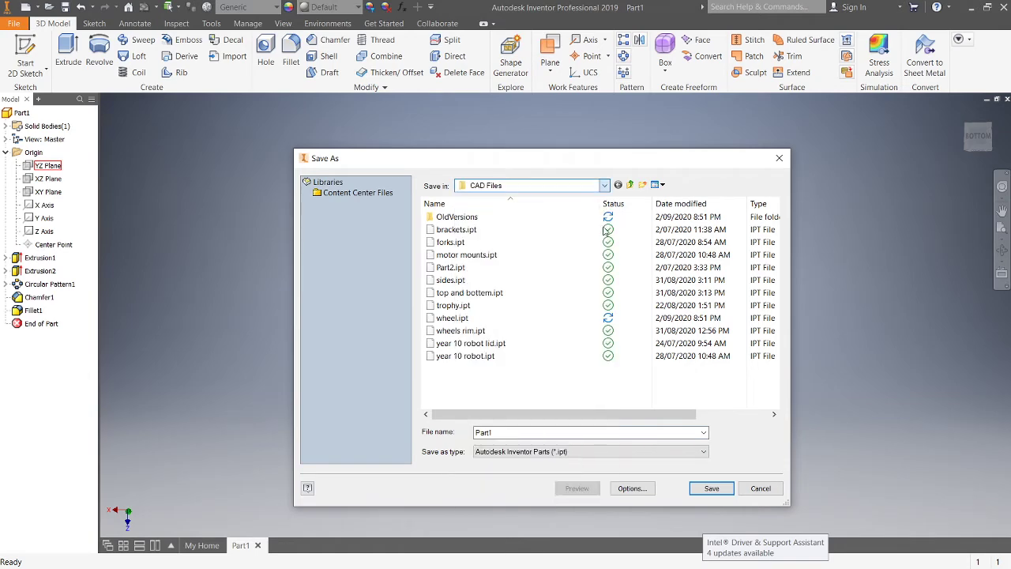
pyautogui.click(605, 185)
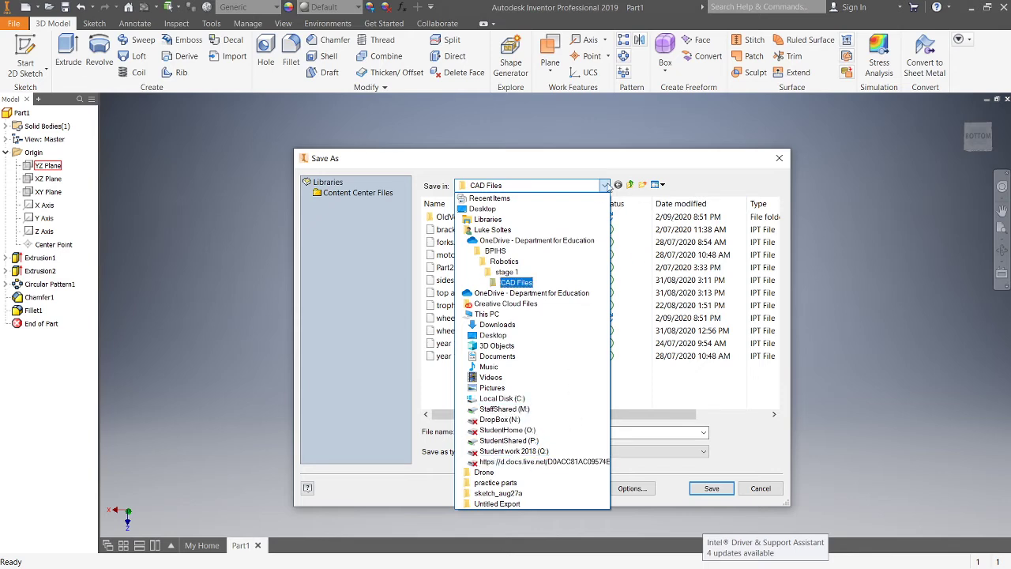
pyautogui.click(606, 185)
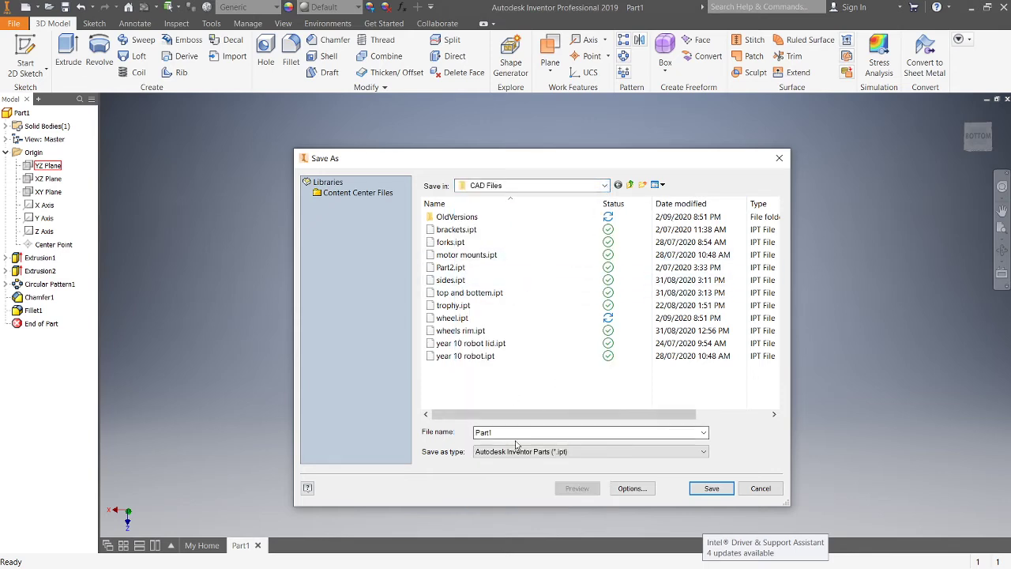
pyautogui.doubleClick(483, 432)
pyautogui.write('wheel')
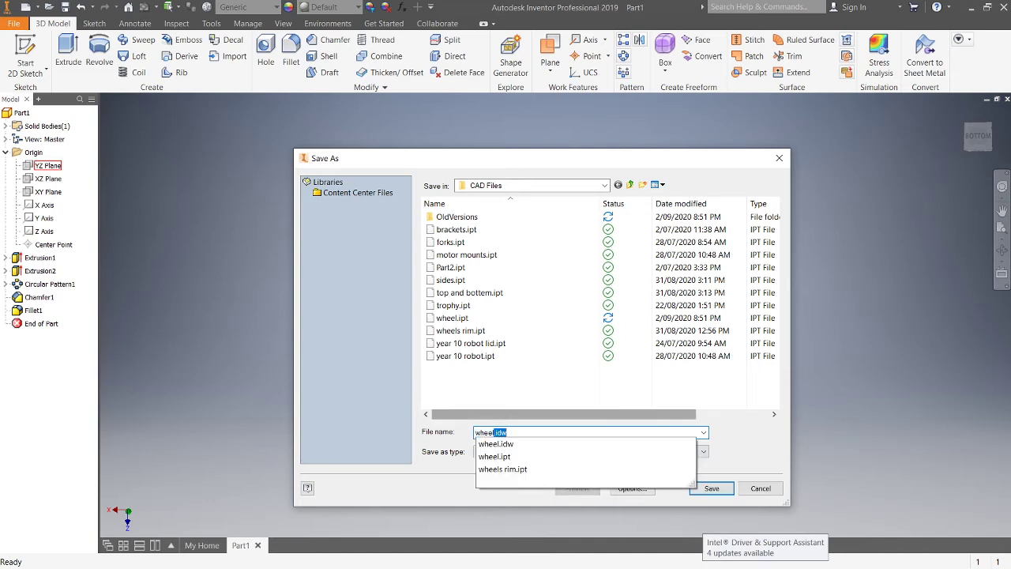
pyautogui.write('s')
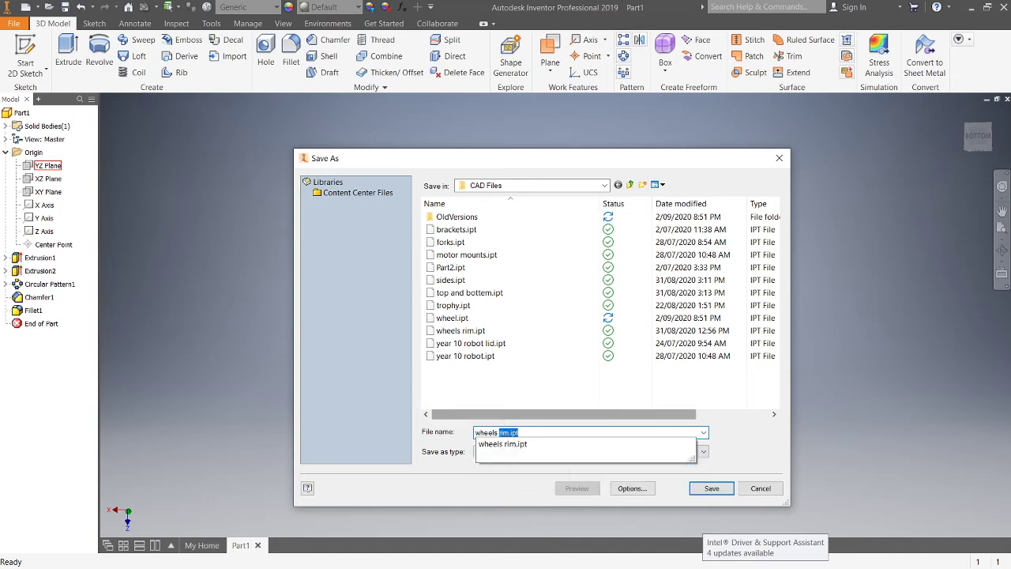
pyautogui.press('BackSpace')
pyautogui.write('d')
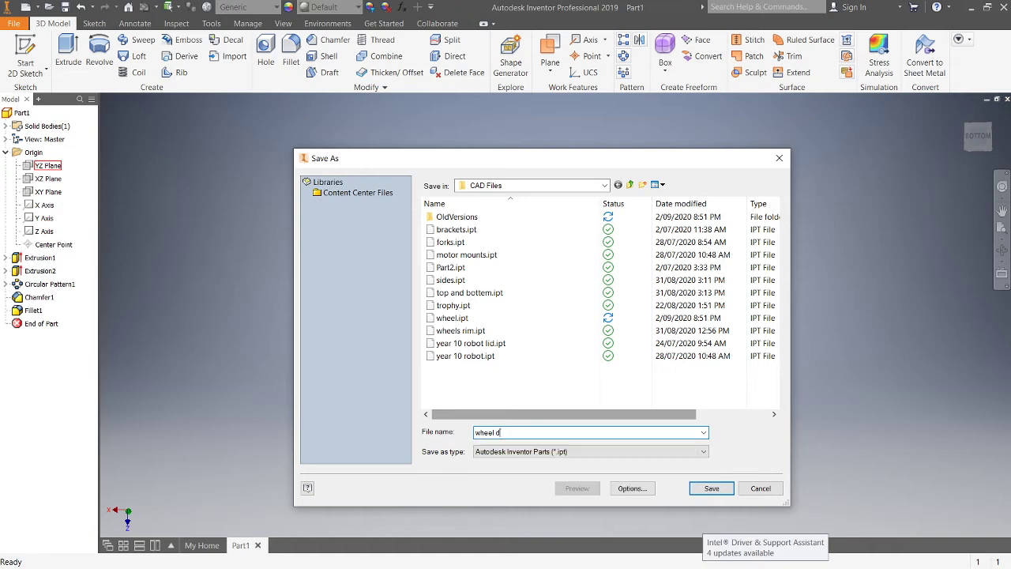
pyautogui.write('esign demo')
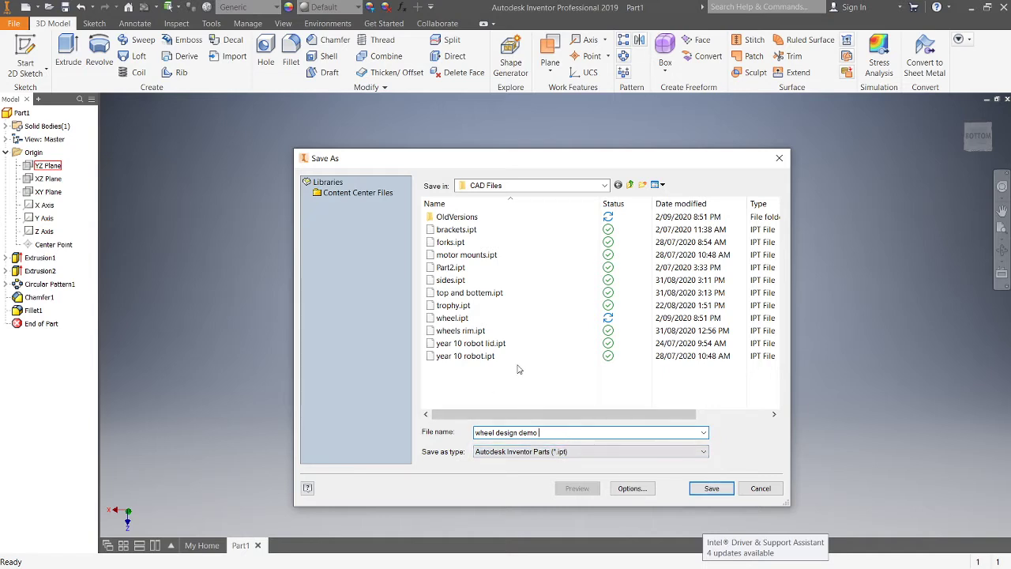
pyautogui.click(709, 489)
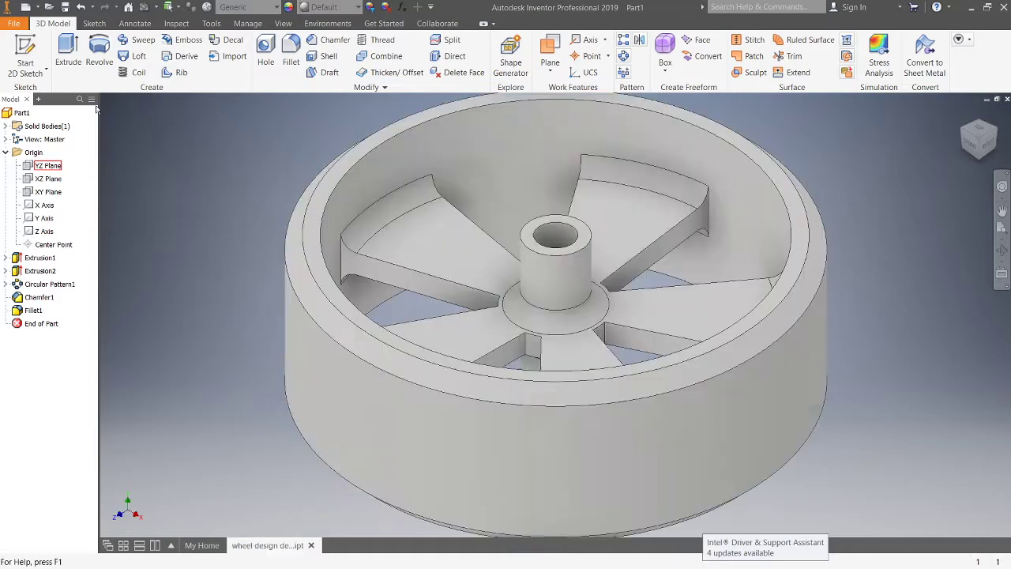
# Step: Create a new drawing from the ISO.idw template
pyautogui.click(15, 23)
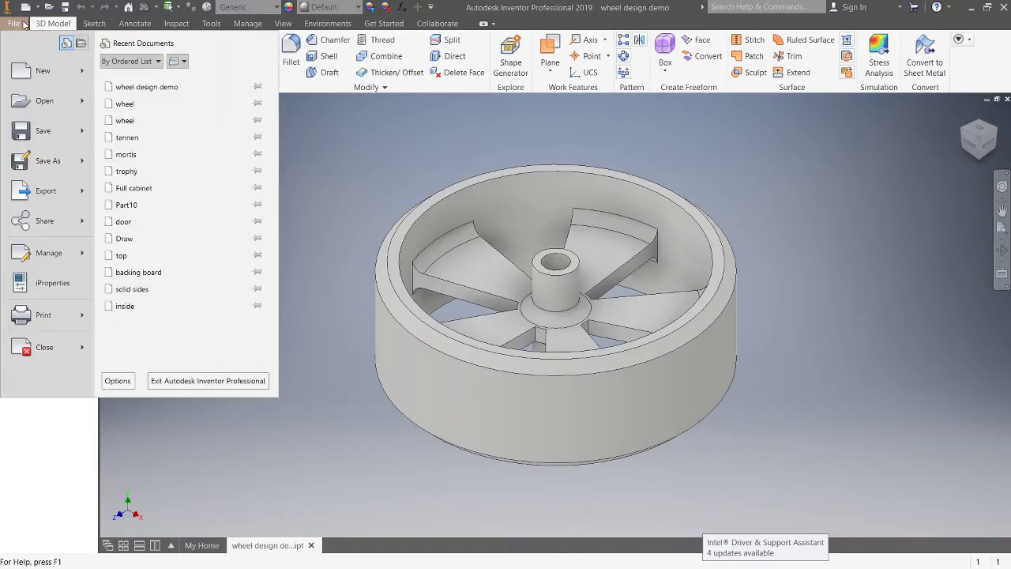
pyautogui.click(42, 71)
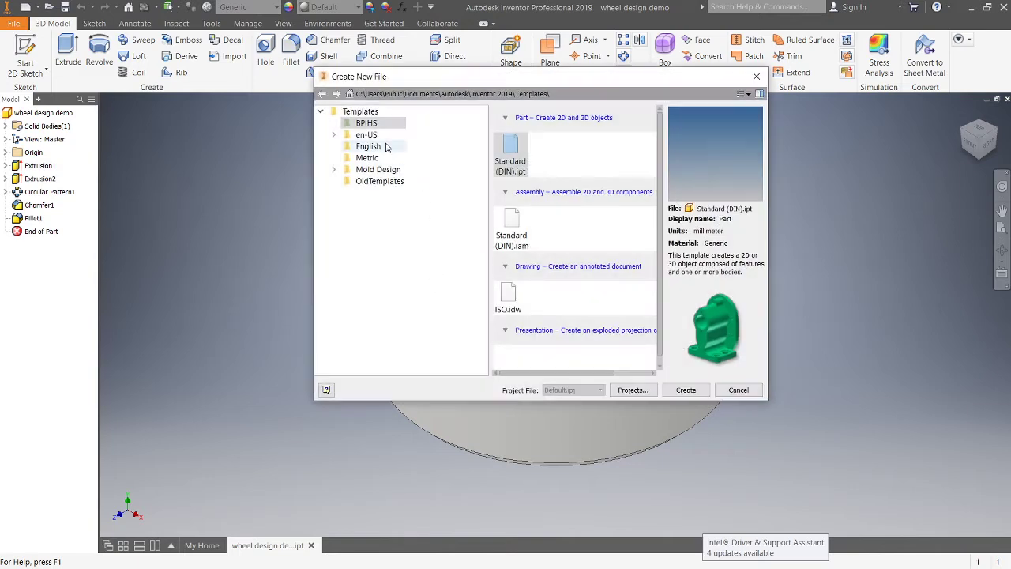
pyautogui.click(509, 295)
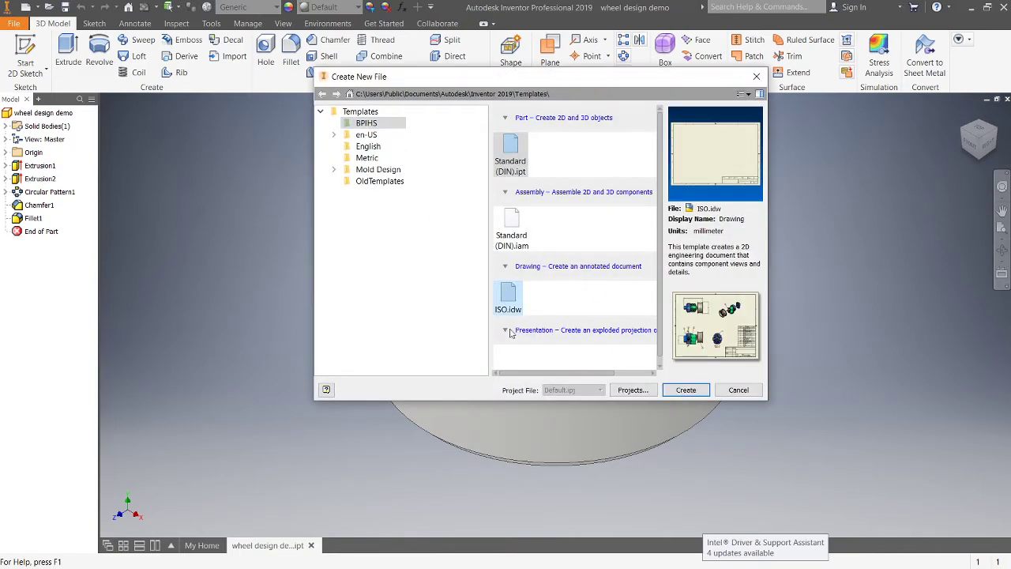
pyautogui.click(686, 391)
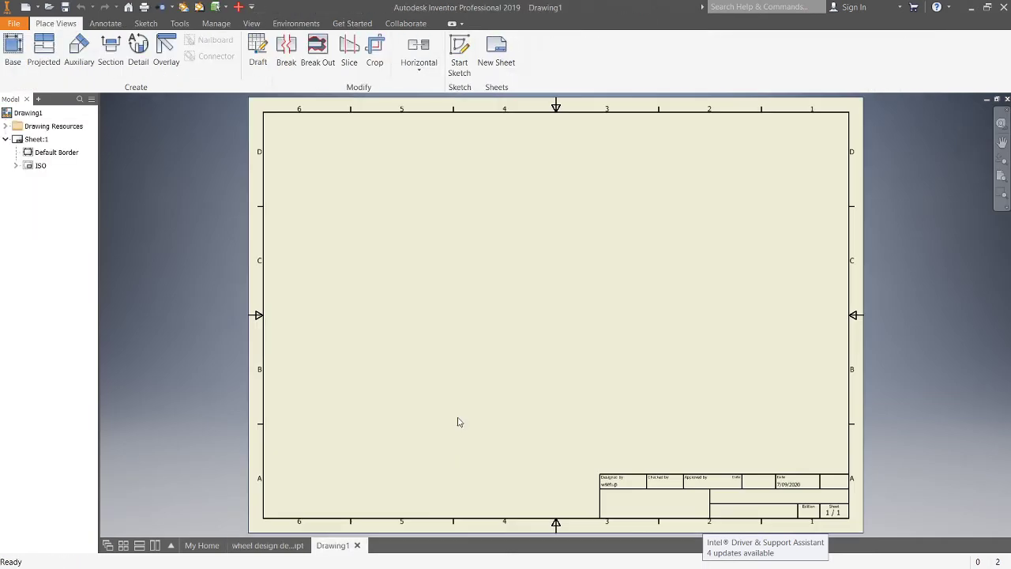
# Step: Start a base view of the wheel design demo part on the drawing sheet
pyautogui.moveTo(477, 244)
pyautogui.mouseDown(button='middle')
pyautogui.moveTo(483, 293)
pyautogui.moveTo(464, 281)
pyautogui.mouseUp(button='middle')
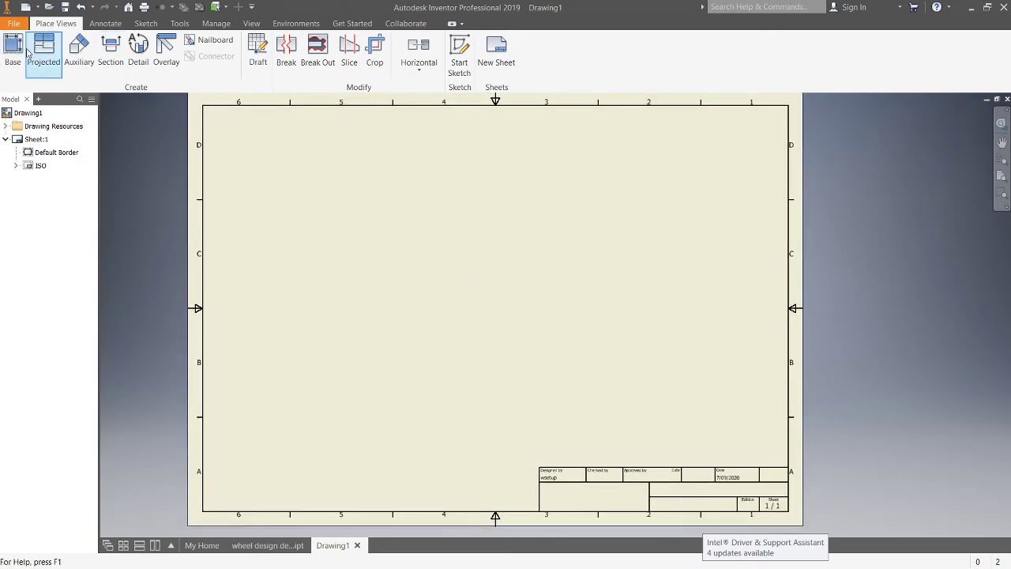
pyautogui.click(12, 49)
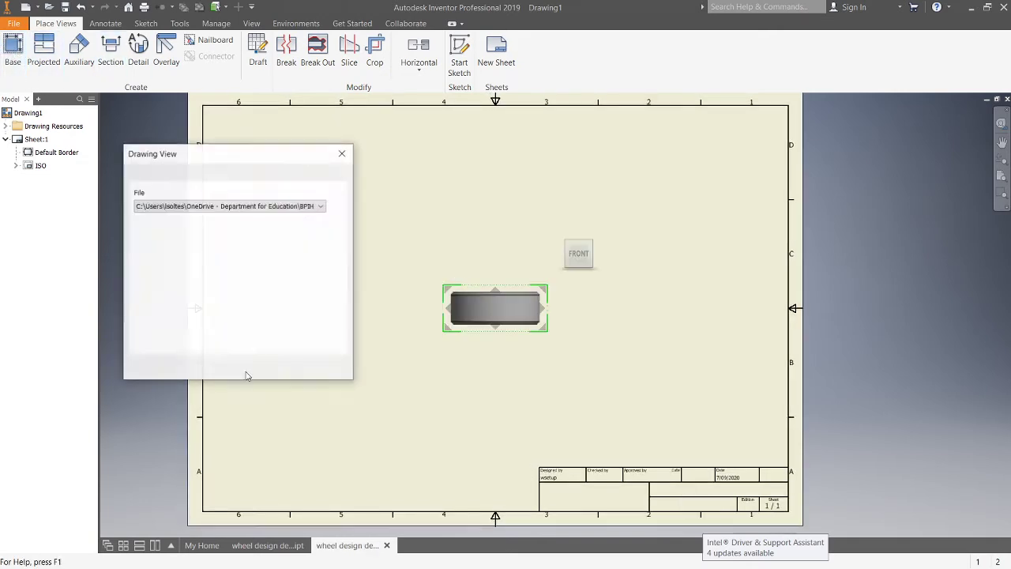
pyautogui.click(272, 545)
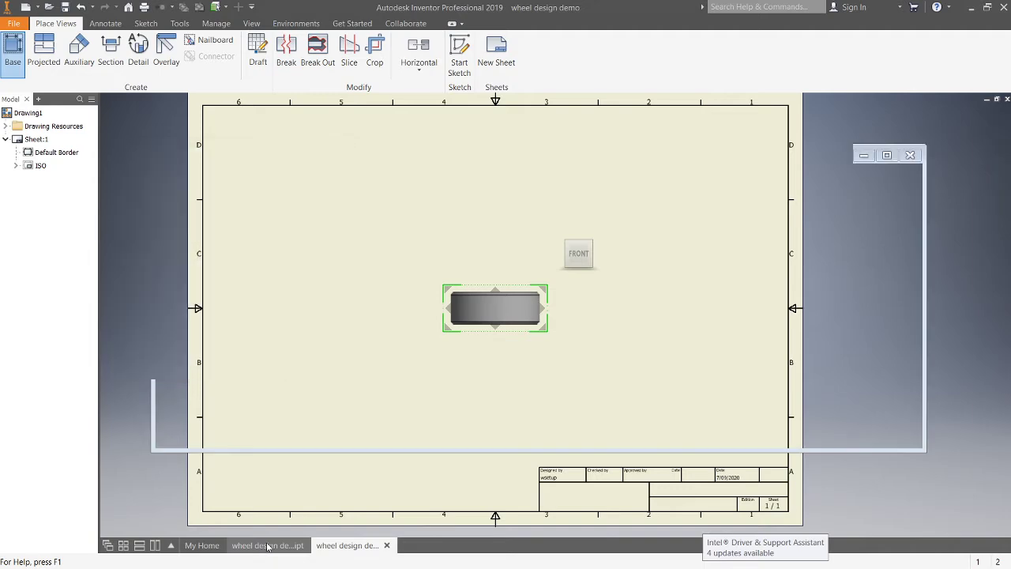
pyautogui.click(369, 546)
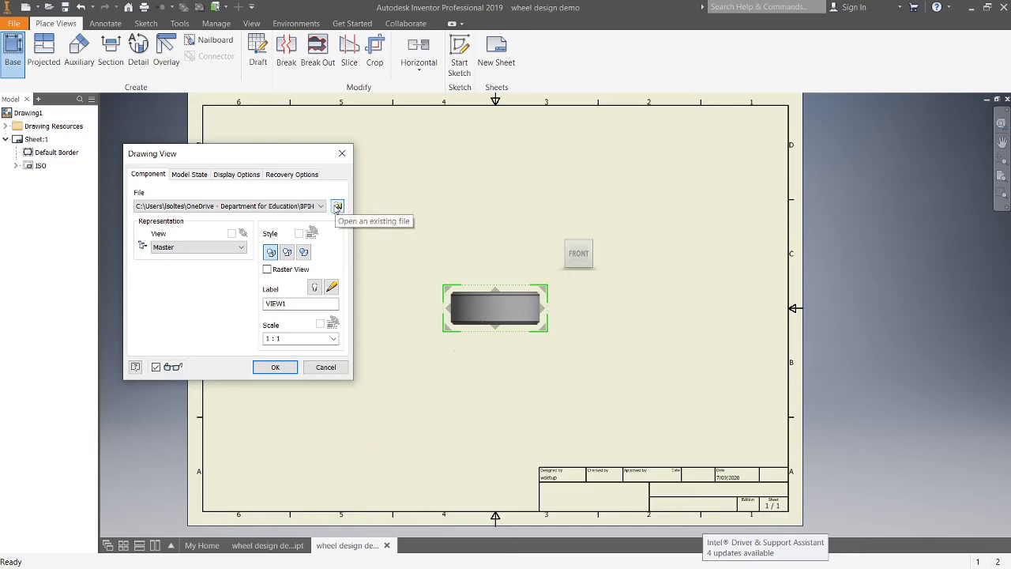
pyautogui.click(338, 206)
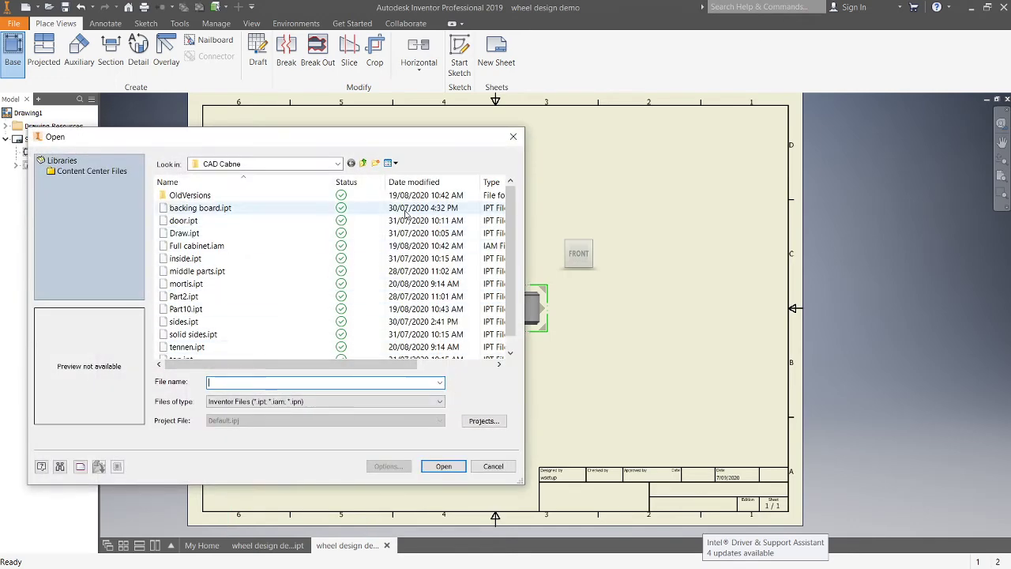
pyautogui.click(494, 466)
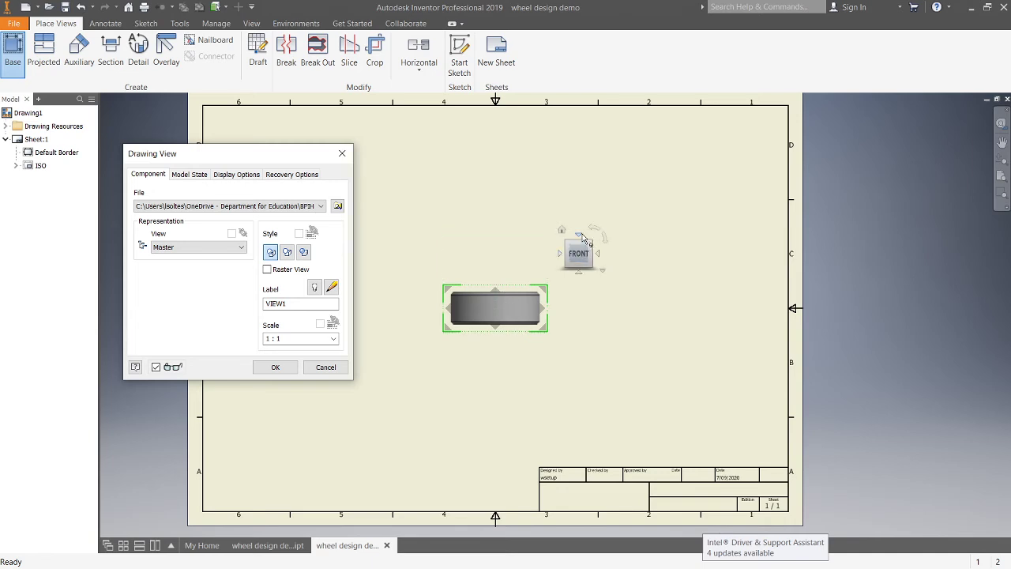
# Step: Orient the base view to Top and place it in the sheet's lower right area at 1:1 scale
pyautogui.click(581, 236)
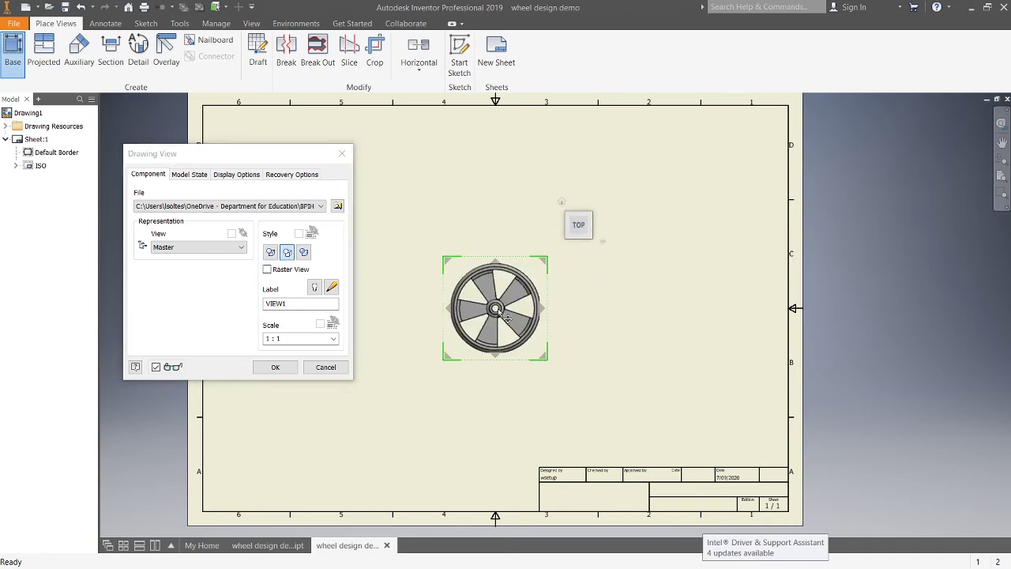
pyautogui.moveTo(257, 162)
pyautogui.mouseDown()
pyautogui.moveTo(722, 234)
pyautogui.moveTo(885, 211)
pyautogui.moveTo(913, 219)
pyautogui.mouseUp()
pyautogui.moveTo(496, 309); pyautogui.dragTo(577, 374)
pyautogui.click(583, 380)
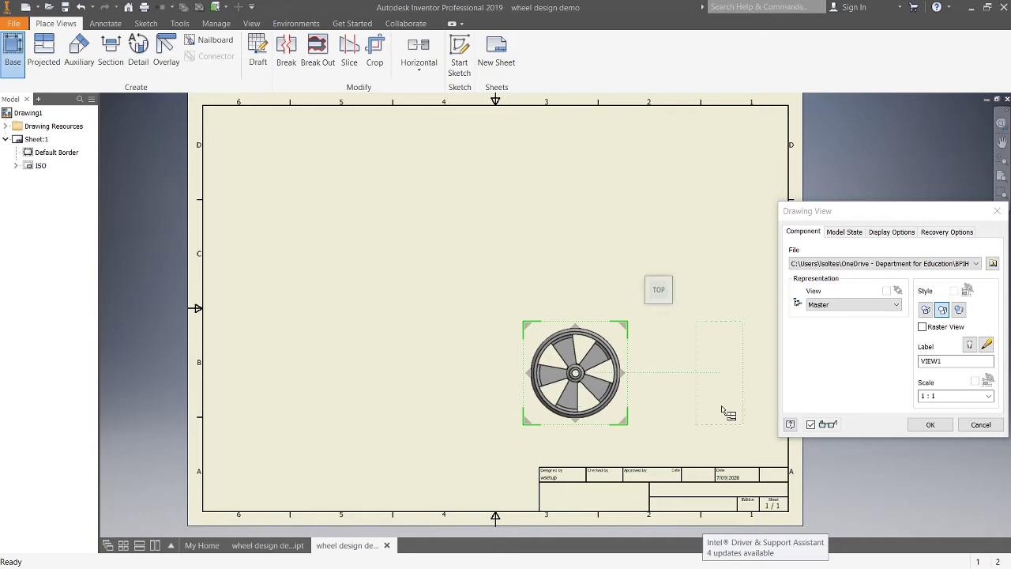
pyautogui.click(957, 395)
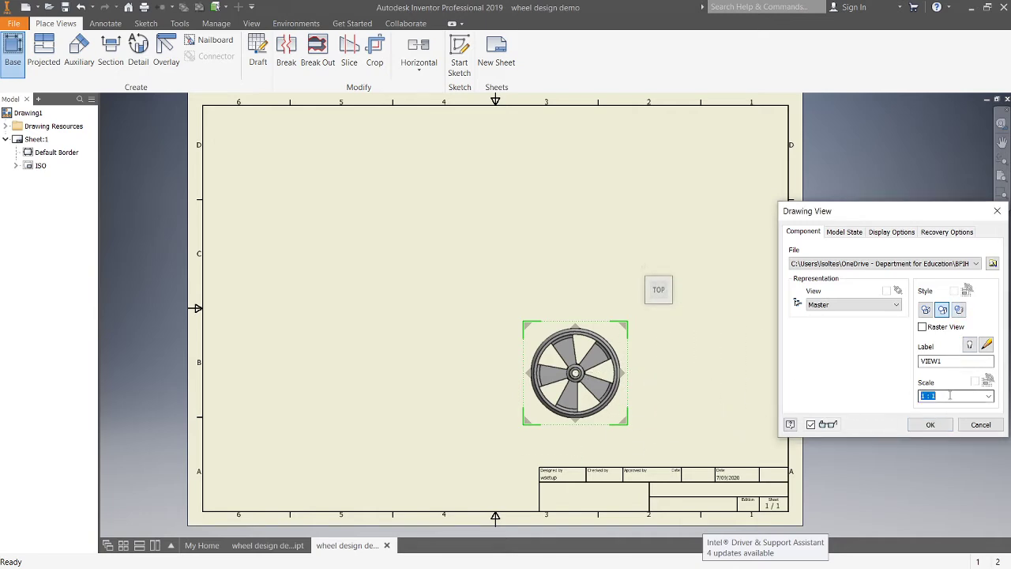
pyautogui.click(925, 426)
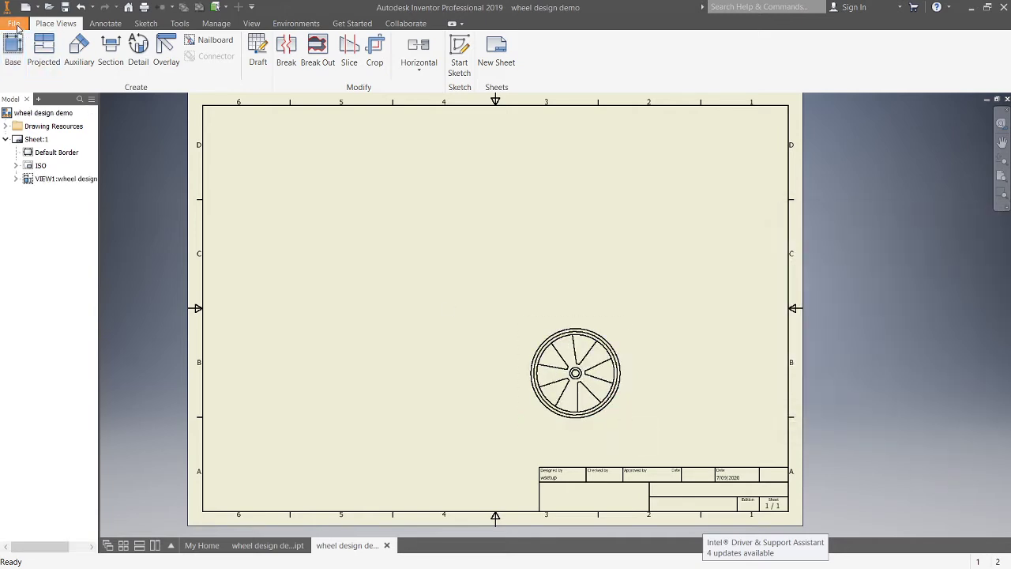
# Step: Create projected views of the base view: a side view to its right, one above it, and an isometric view at upper right
pyautogui.click(47, 53)
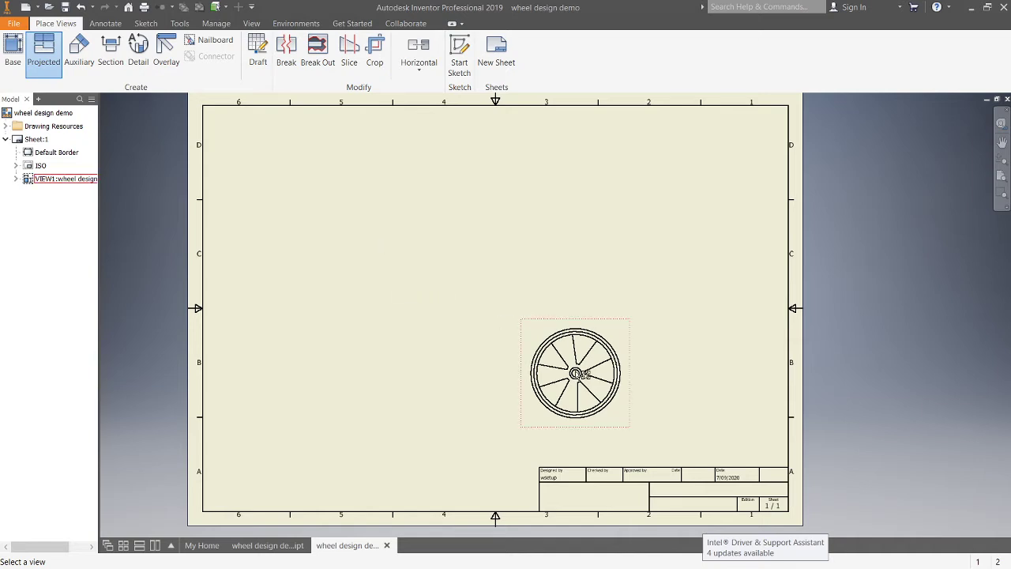
pyautogui.click(581, 375)
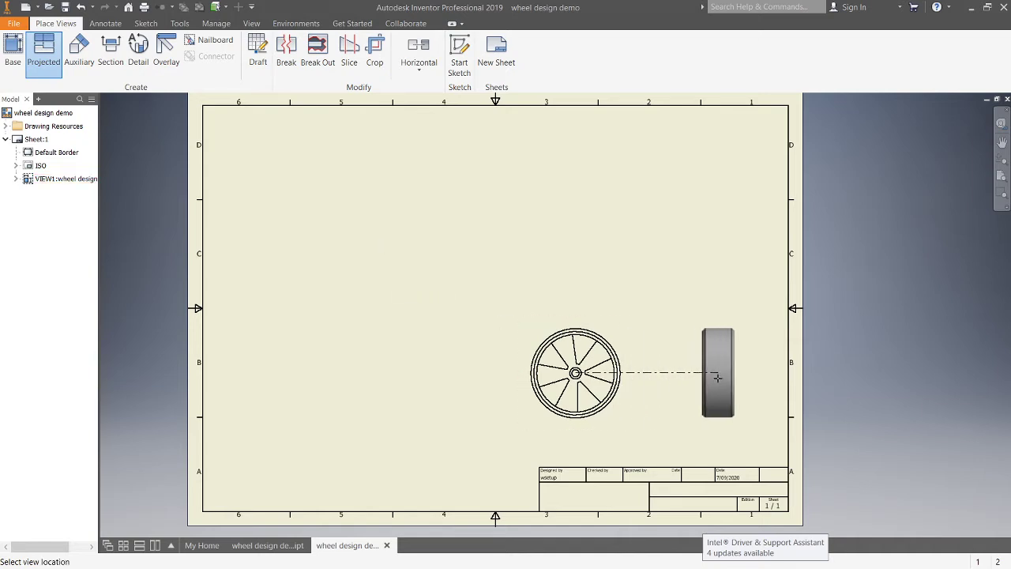
pyautogui.click(708, 374)
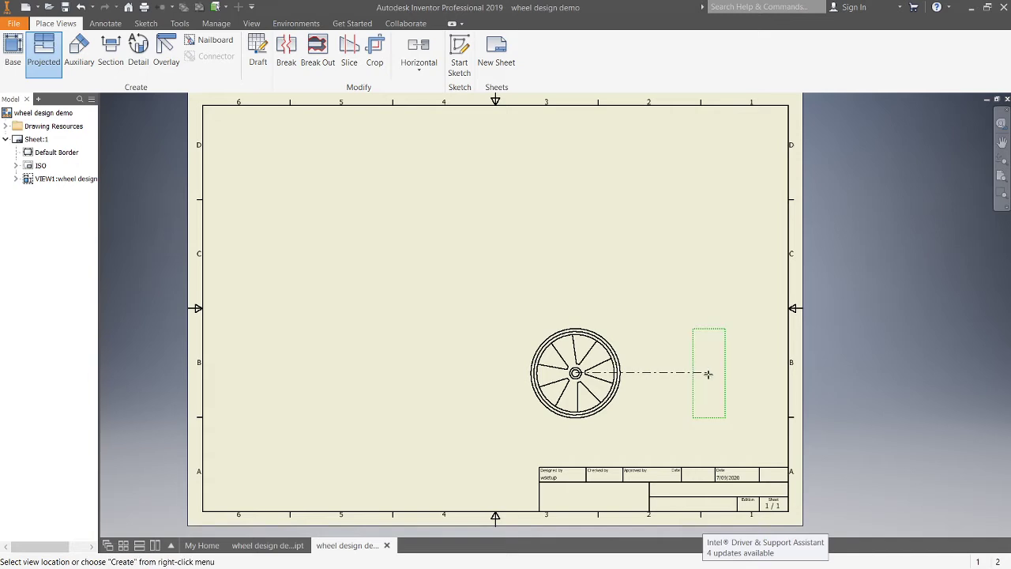
pyautogui.click(575, 229)
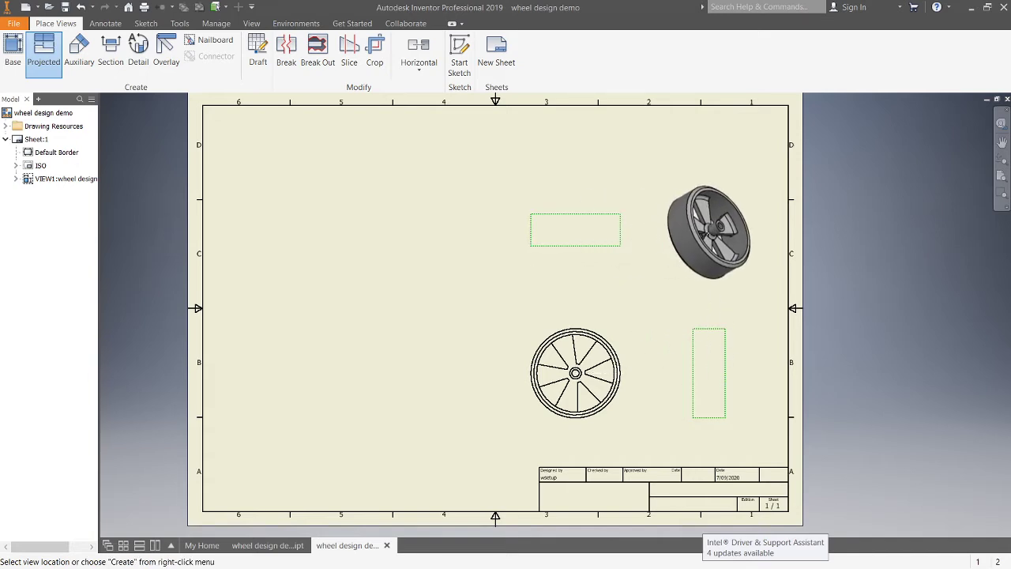
pyautogui.click(708, 244)
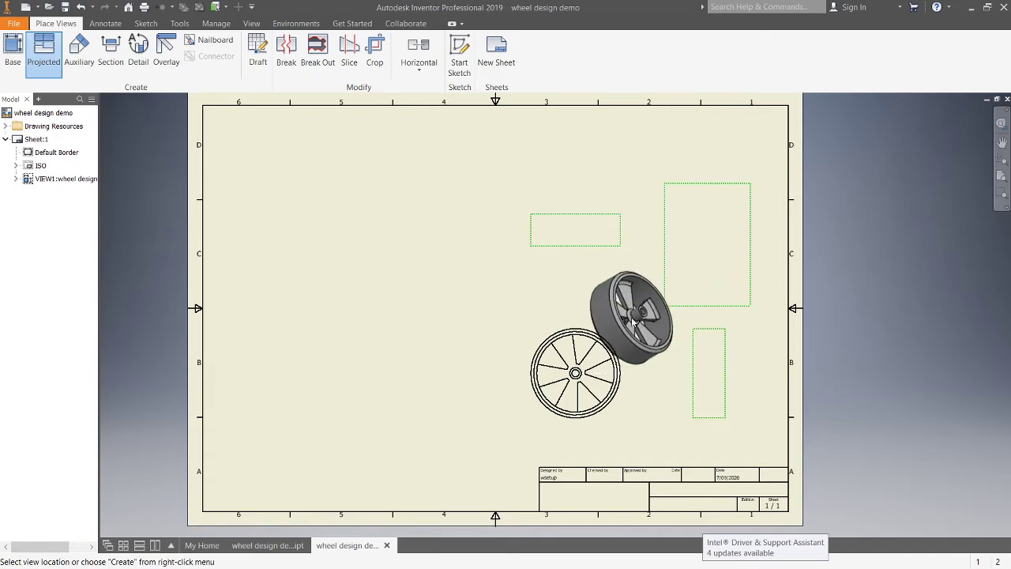
pyautogui.rightClick(633, 321)
pyautogui.click(670, 320)
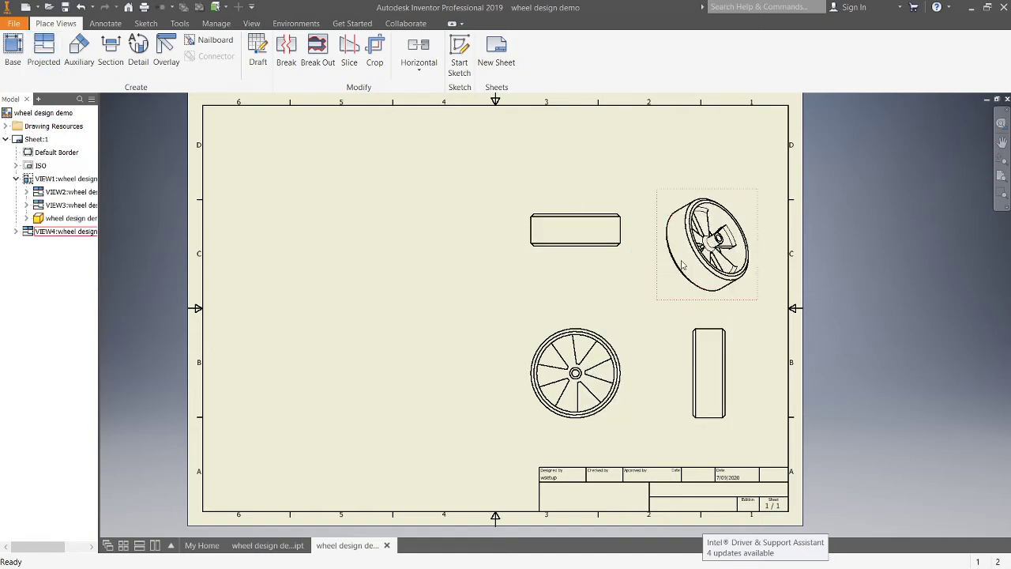
# Step: Edit the isometric view to use shaded style and reorient it with the view cube
pyautogui.doubleClick(708, 289)
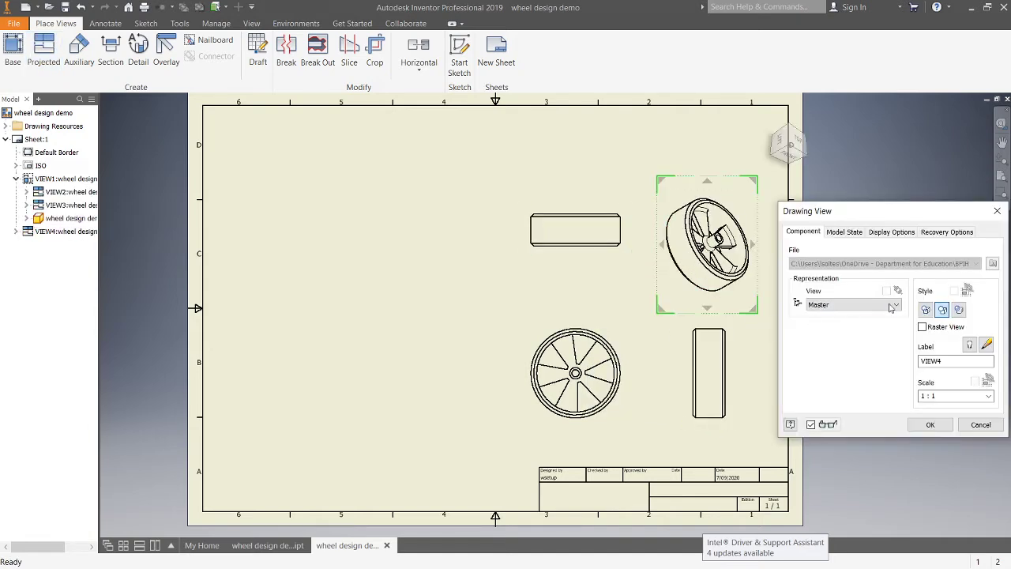
pyautogui.click(960, 311)
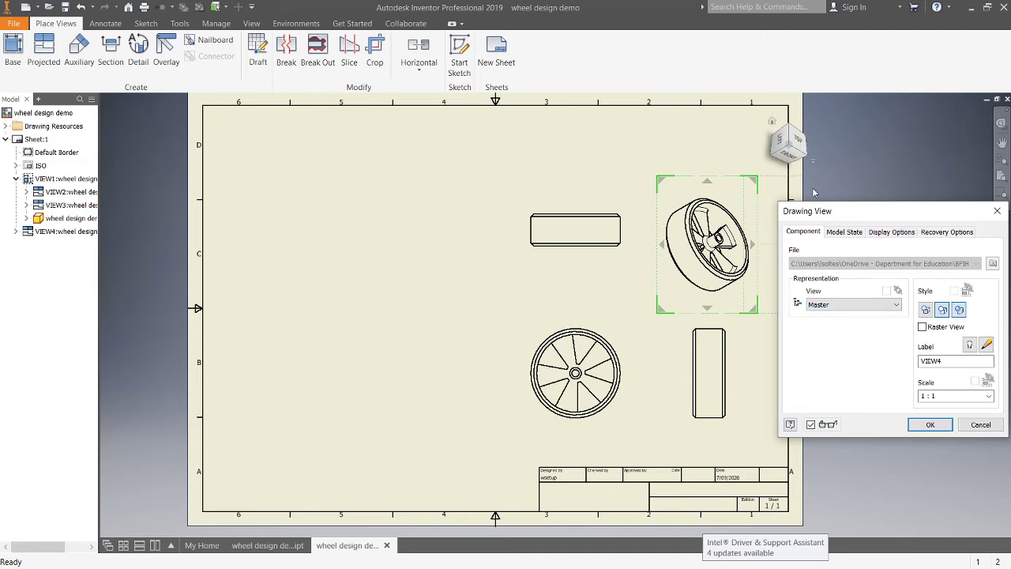
pyautogui.click(806, 140)
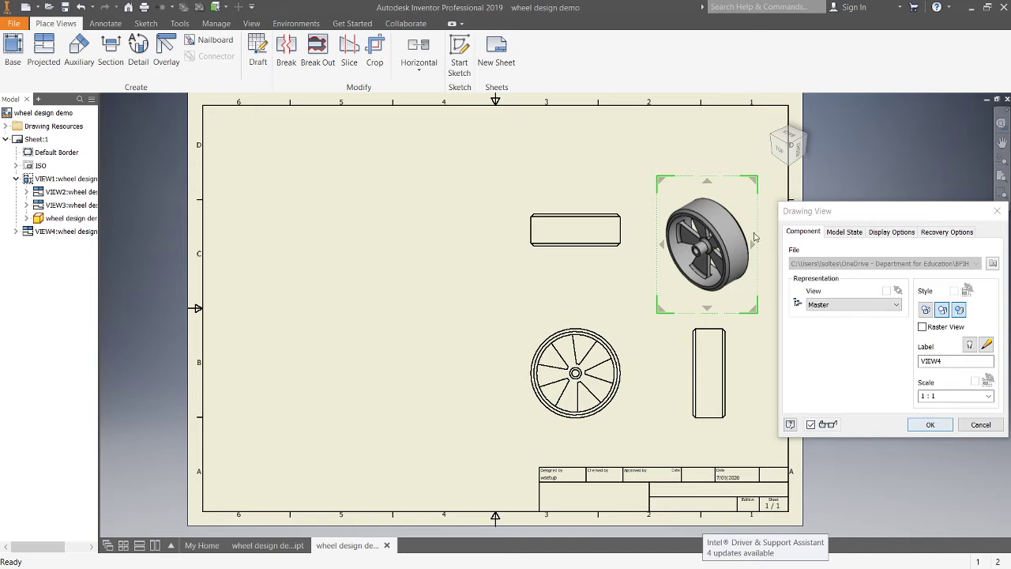
pyautogui.click(930, 425)
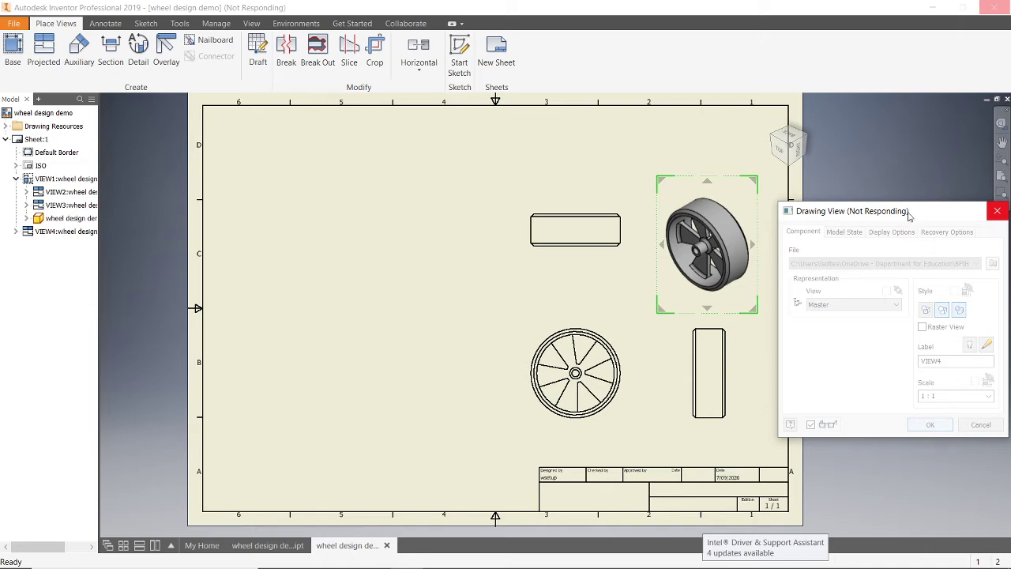
pyautogui.moveTo(916, 214)
pyautogui.mouseDown()
pyautogui.moveTo(865, 197)
pyautogui.moveTo(863, 174)
pyautogui.mouseUp()
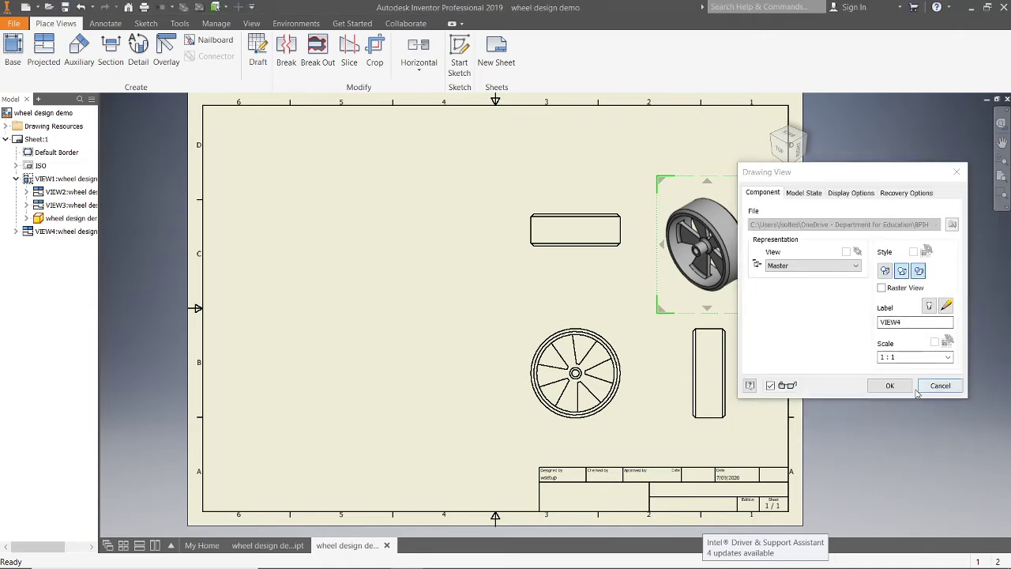
pyautogui.click(893, 386)
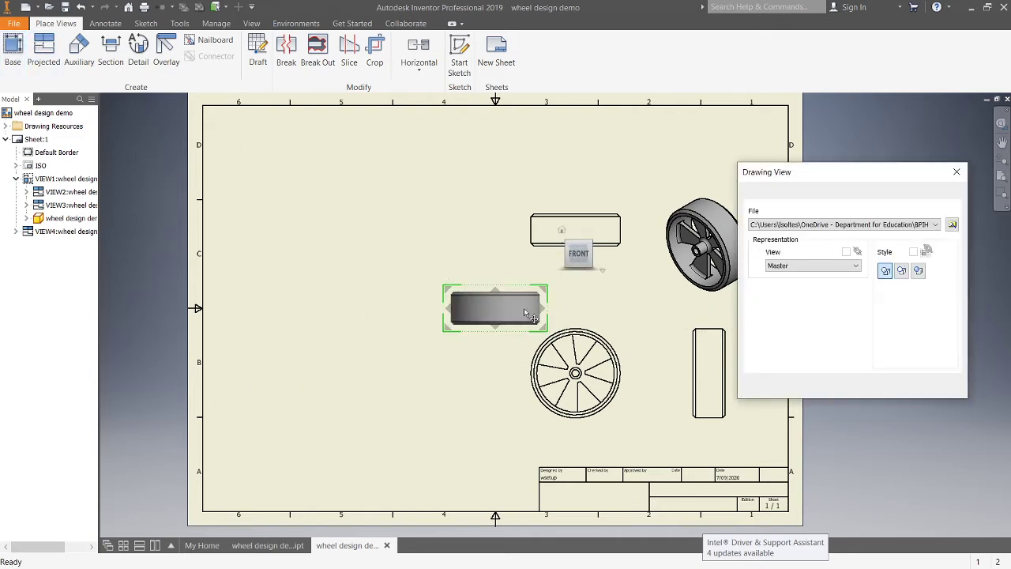
# Step: Place a new base view oriented to Top in the sheet's lower left area
pyautogui.click(581, 254)
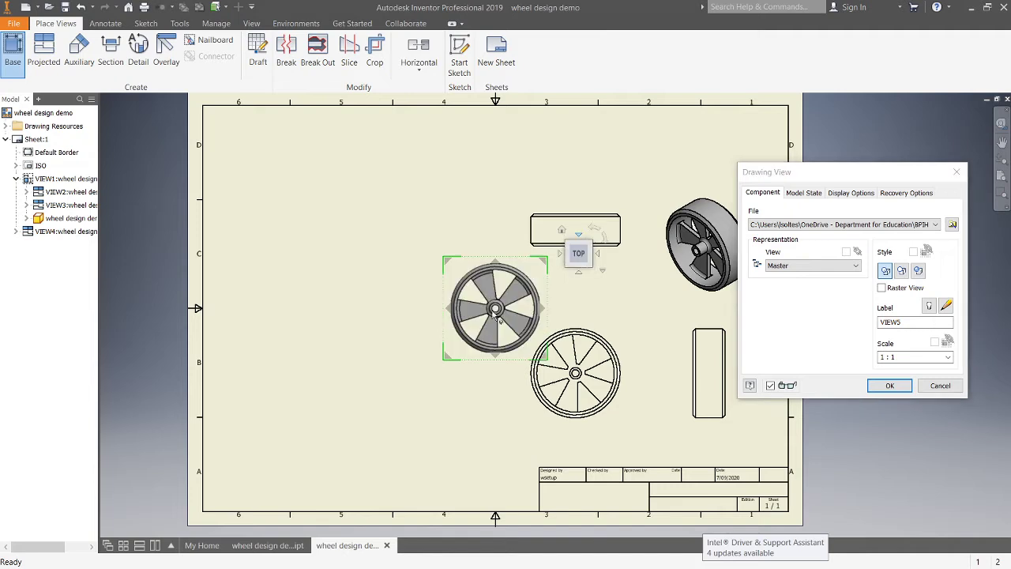
pyautogui.moveTo(506, 318); pyautogui.dragTo(315, 416)
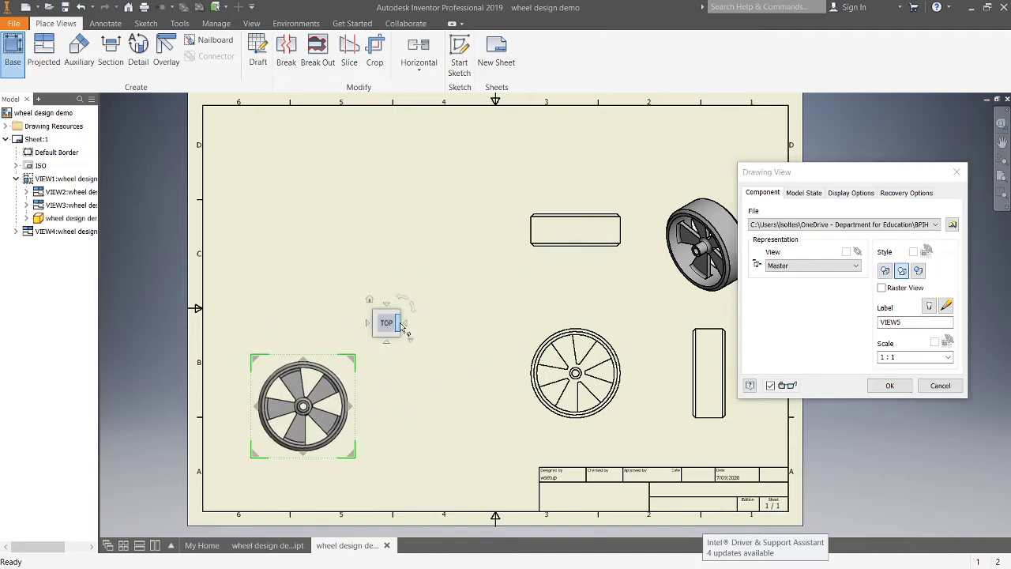
pyautogui.click(890, 385)
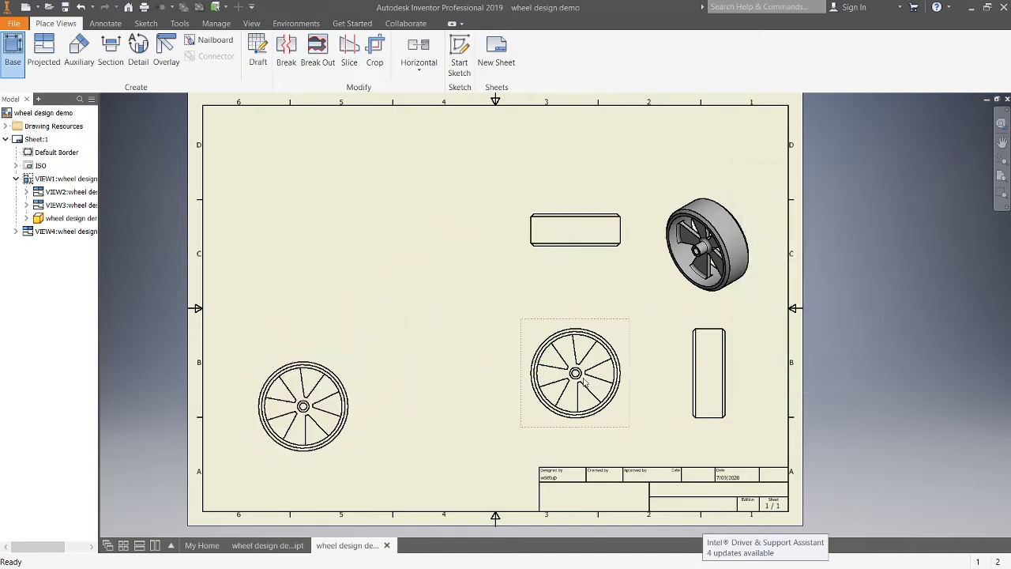
# Step: Place another Top-oriented base view in the sheet's upper left area, above the previous one
pyautogui.click(13, 52)
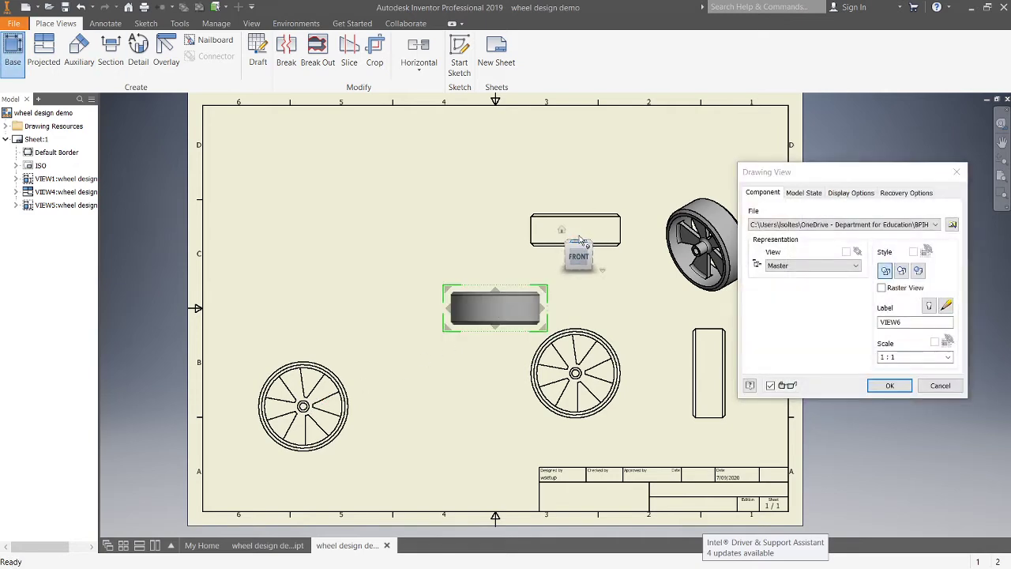
pyautogui.click(597, 253)
pyautogui.moveTo(513, 311); pyautogui.dragTo(324, 274)
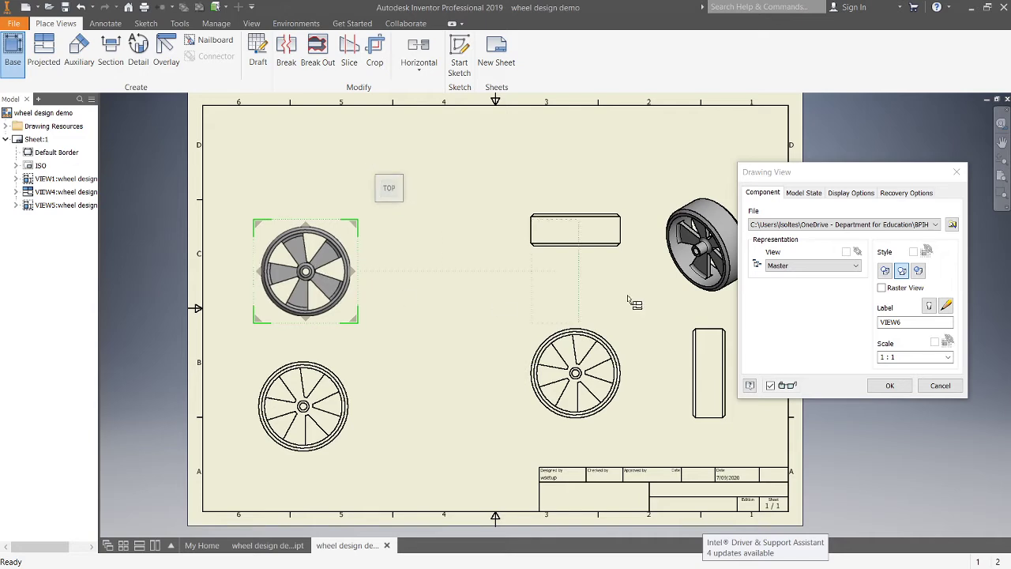
pyautogui.click(889, 386)
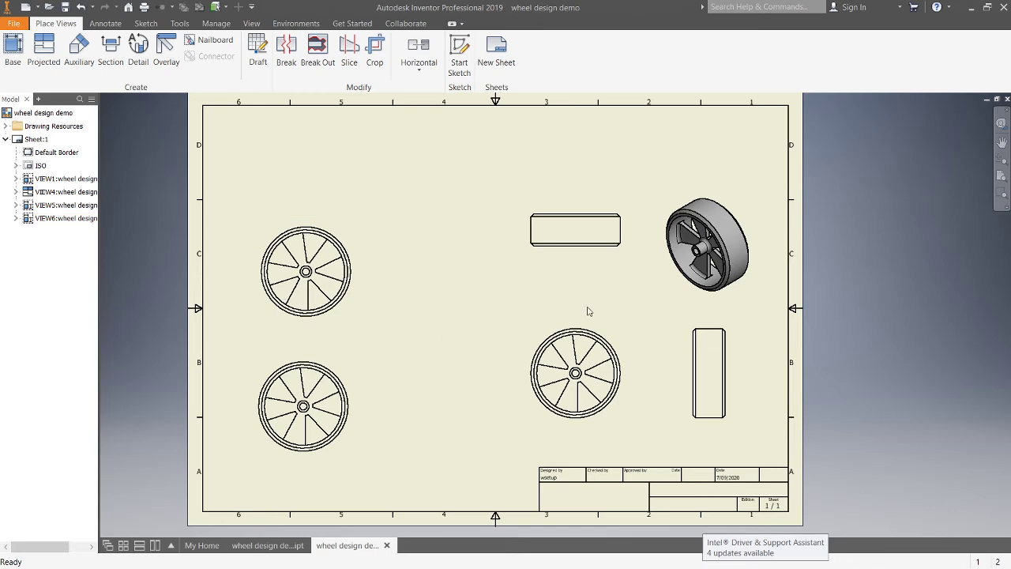
# Step: Zoom into the base view and dimension a spoke's length from the inner rim circle, setting precision to no decimal places
pyautogui.scroll(3, 597, 400)
pyautogui.scroll(3, 533, 313)
pyautogui.moveTo(688, 321)
pyautogui.mouseDown(button='middle')
pyautogui.moveTo(679, 294)
pyautogui.moveTo(574, 235)
pyautogui.mouseUp(button='middle')
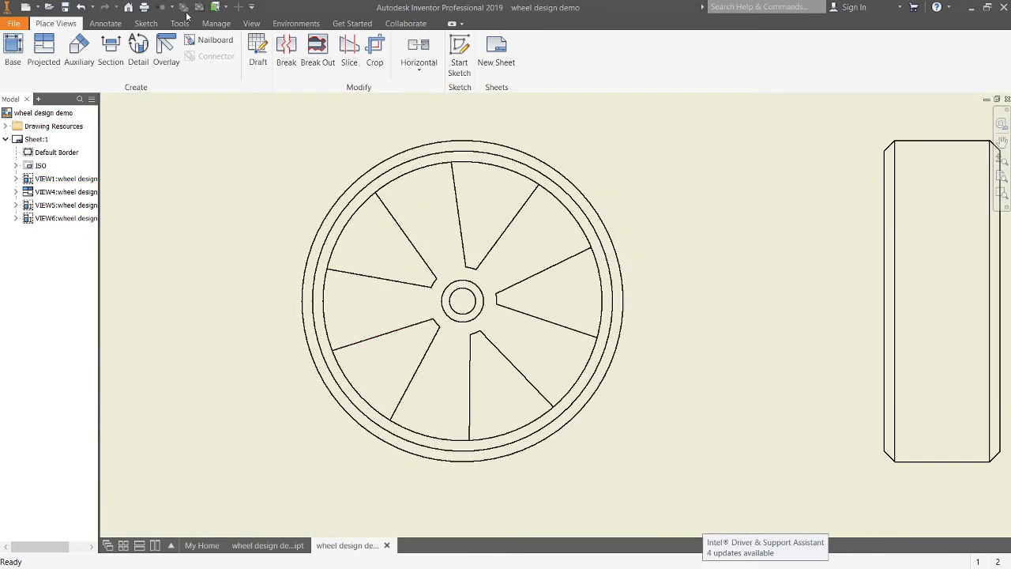
pyautogui.click(114, 24)
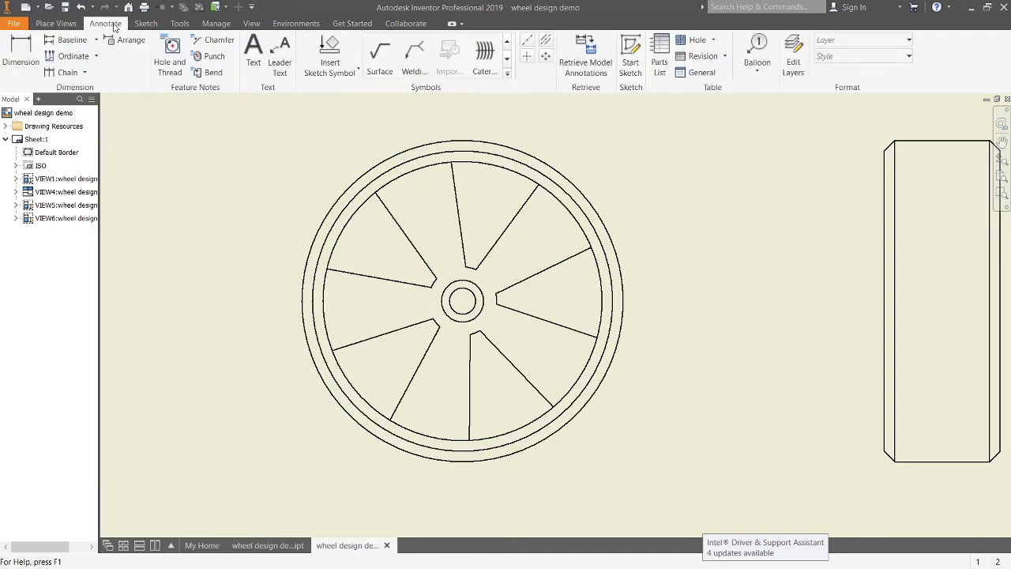
pyautogui.click(21, 52)
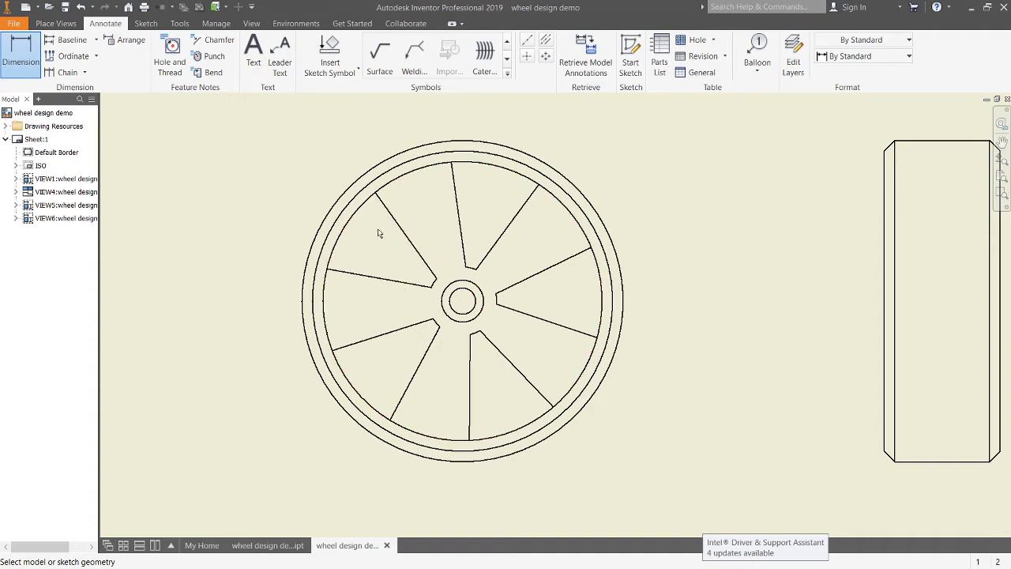
pyautogui.scroll(5, 378, 197)
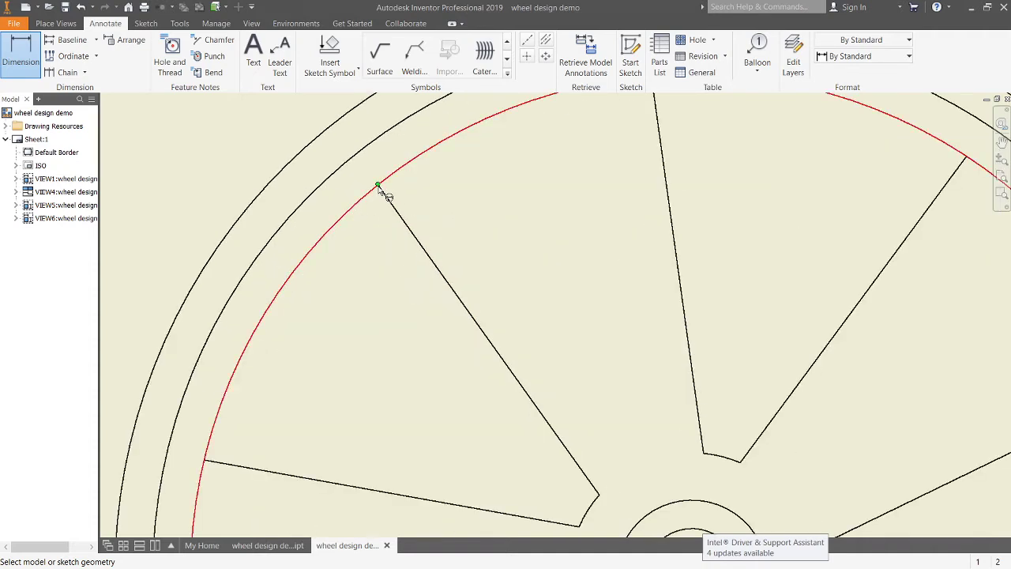
pyautogui.scroll(-5, 378, 194)
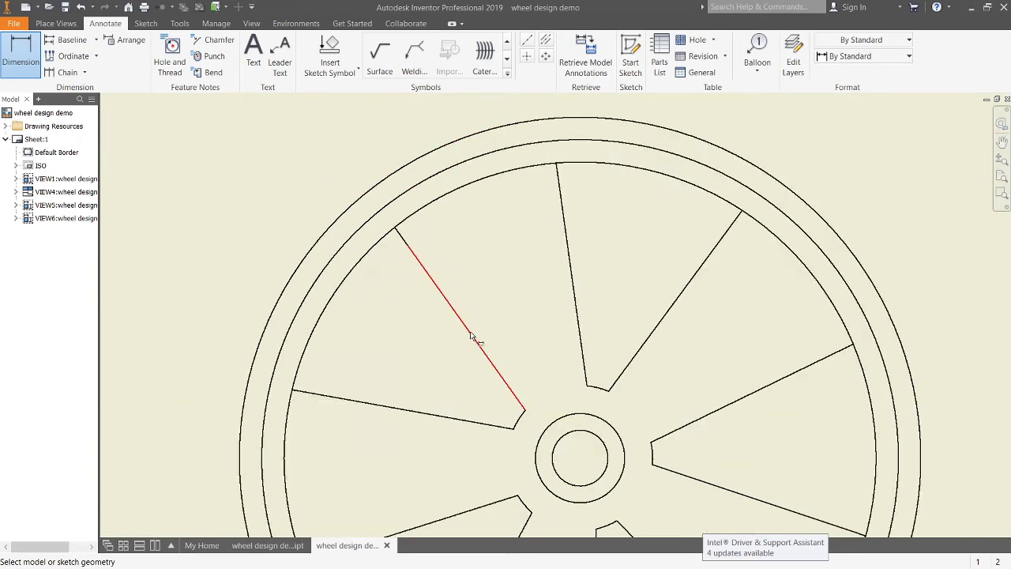
pyautogui.click(396, 229)
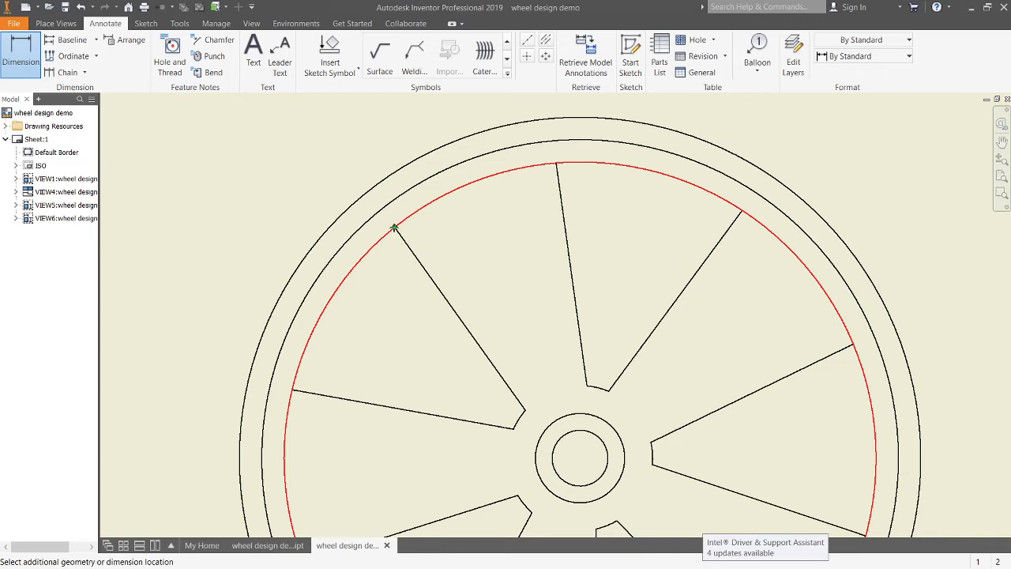
pyautogui.click(525, 412)
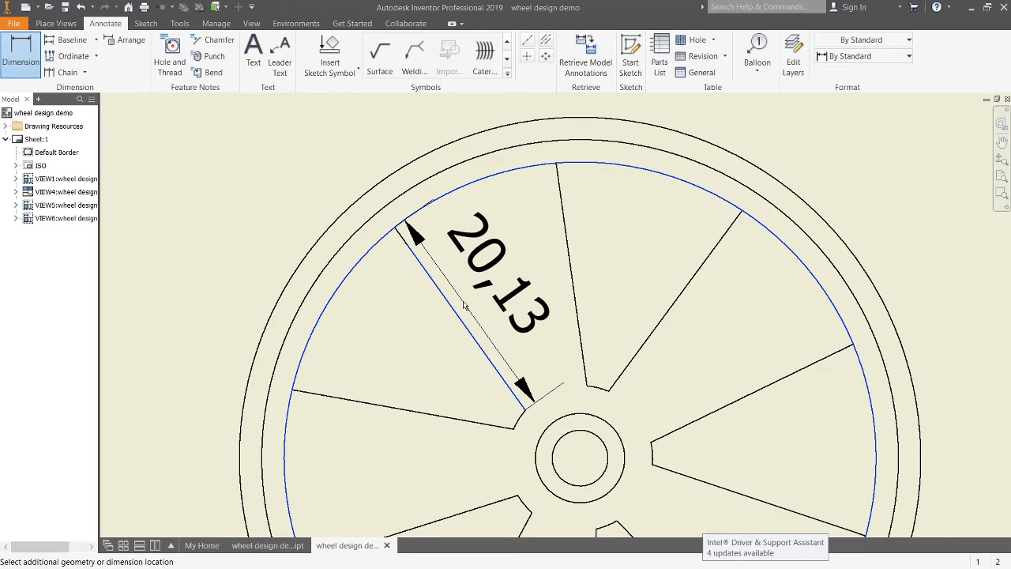
pyautogui.click(557, 371)
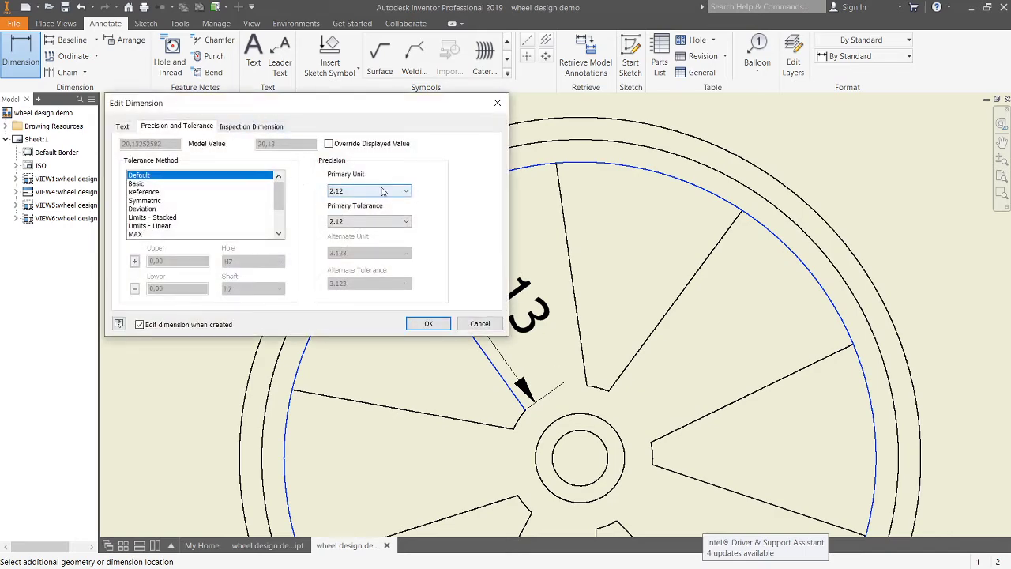
pyautogui.click(356, 189)
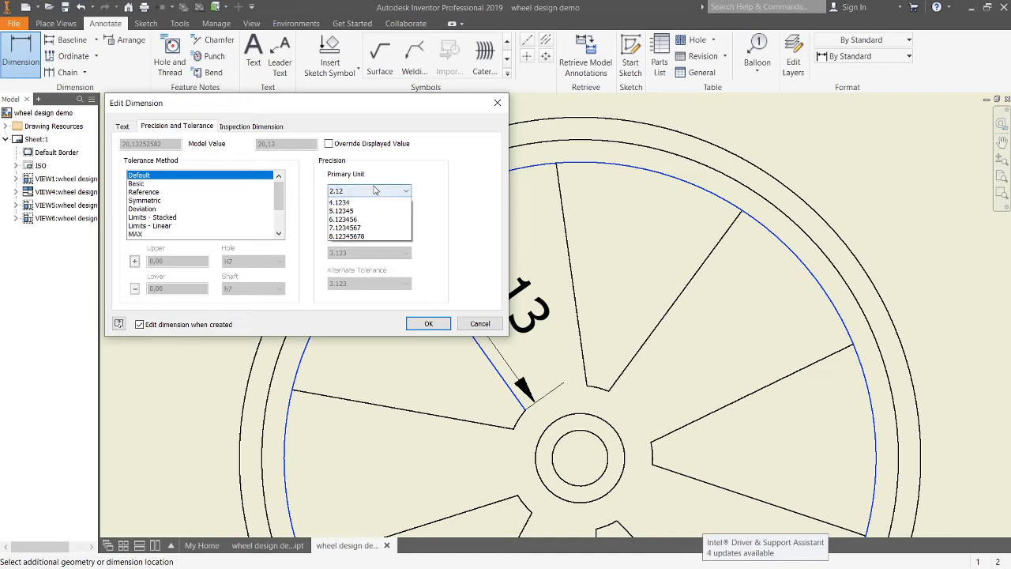
pyautogui.click(367, 199)
pyautogui.click(429, 325)
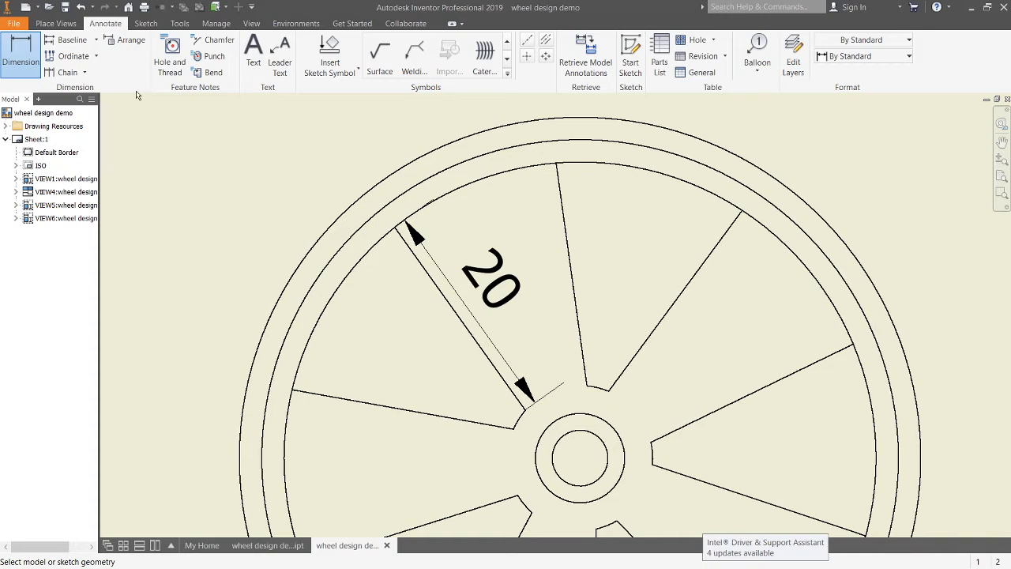
# Step: Dimension the distance between two neighbouring spoke ends on the inner rim, with precision set to no decimal places
pyautogui.click(396, 229)
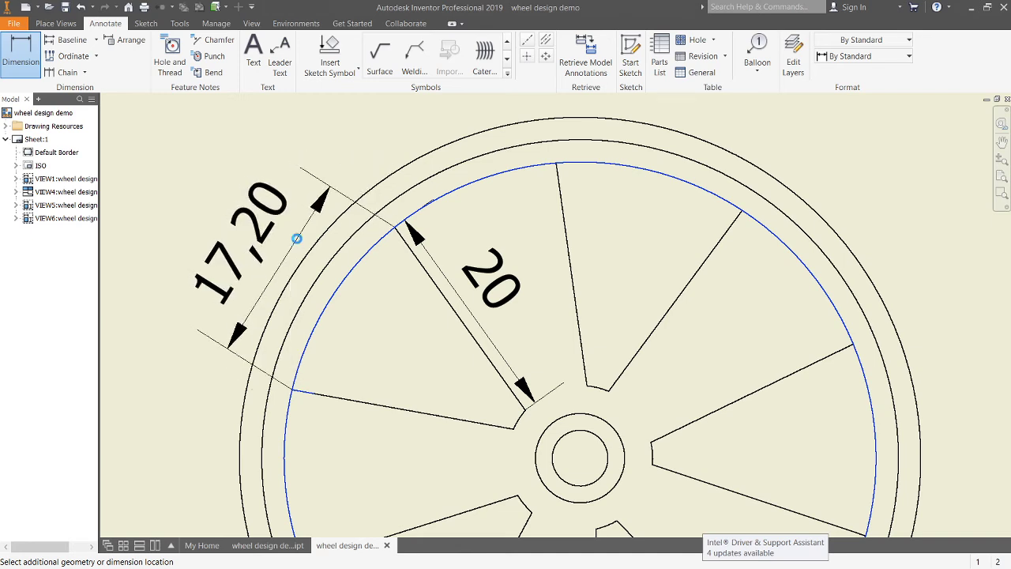
pyautogui.click(300, 243)
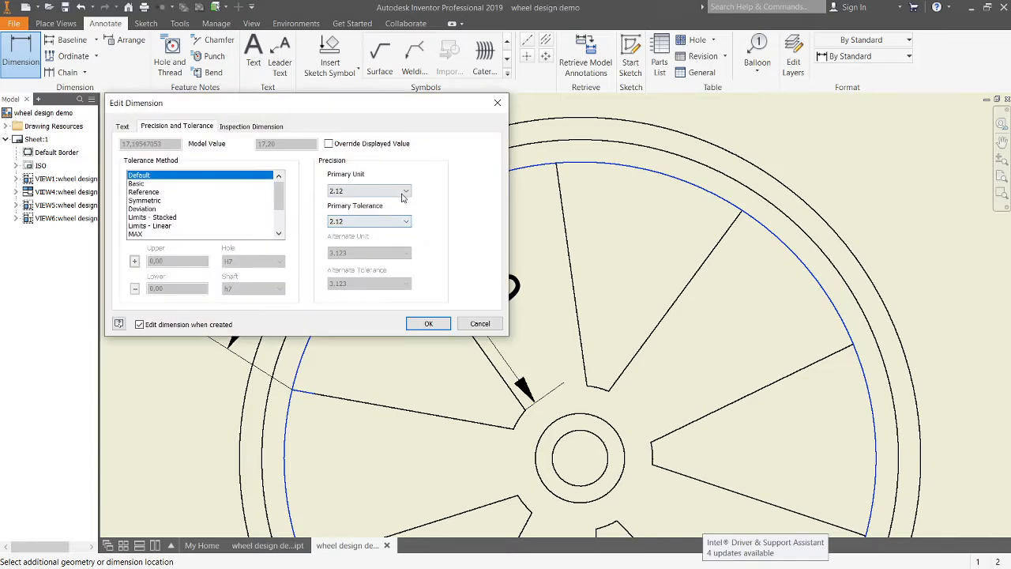
pyautogui.click(403, 191)
pyautogui.click(382, 202)
pyautogui.click(428, 323)
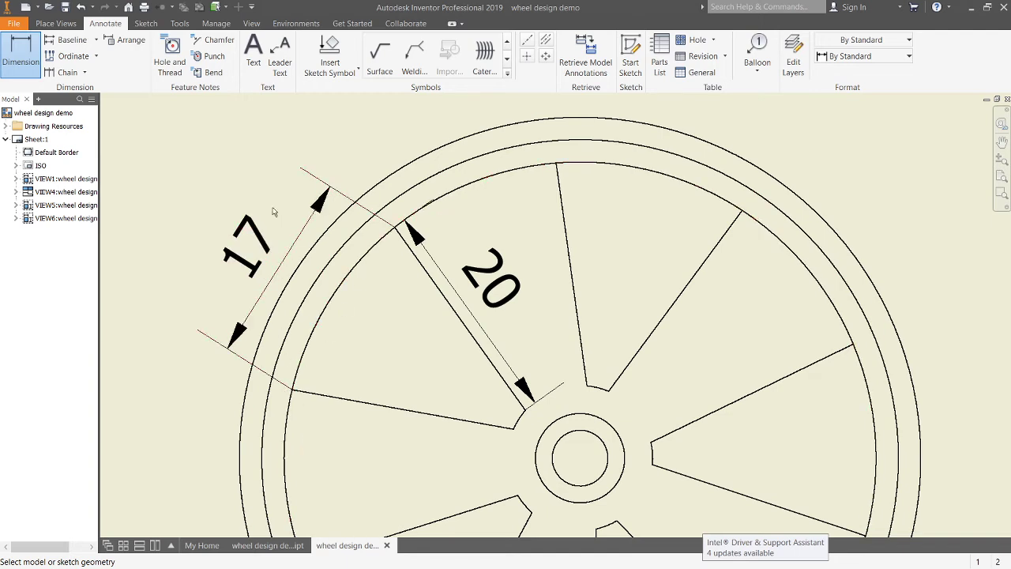
pyautogui.click(559, 167)
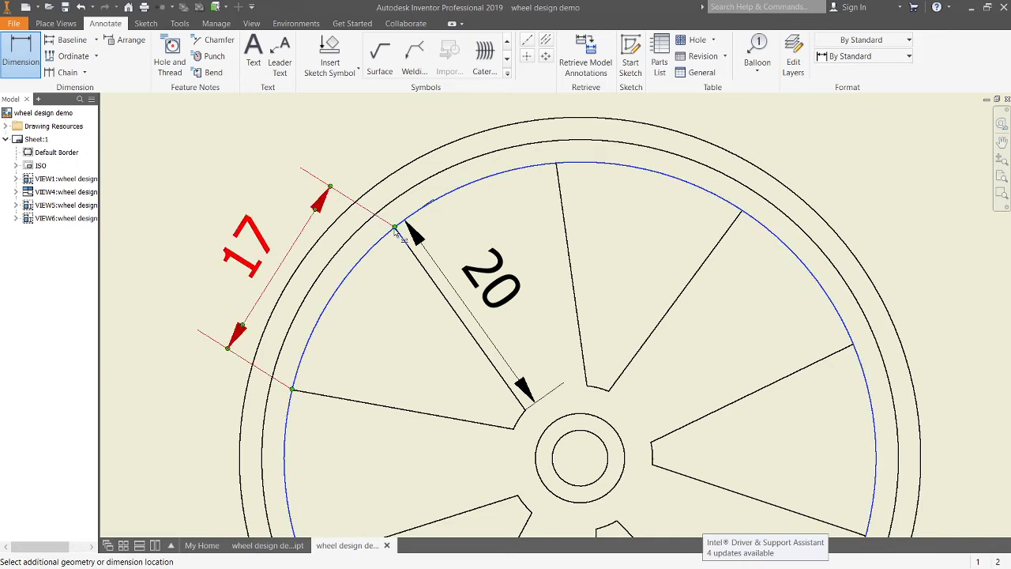
pyautogui.click(395, 227)
pyautogui.moveTo(423, 161); pyautogui.dragTo(475, 247, button='middle')
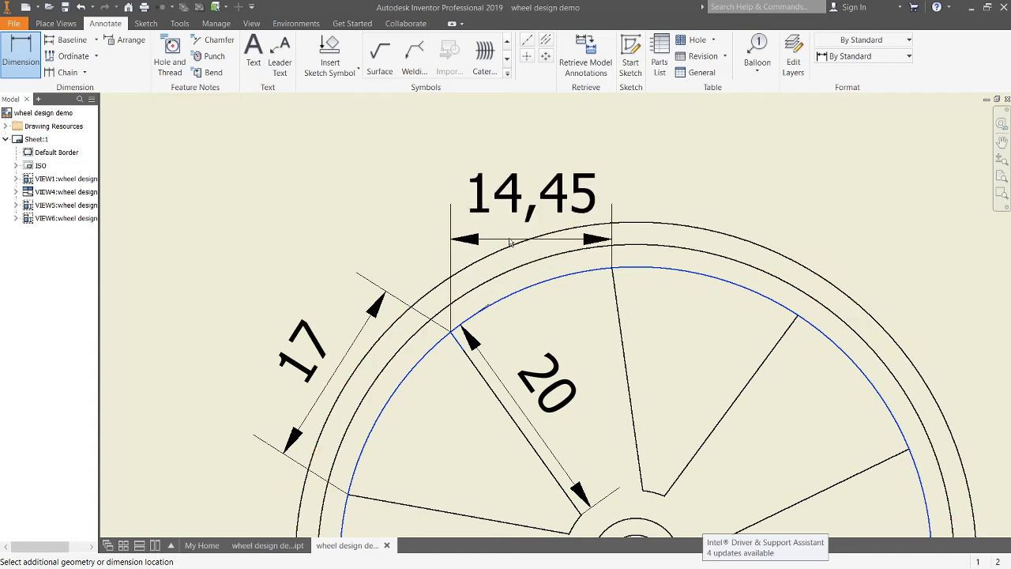
pyautogui.scroll(3, 490, 224)
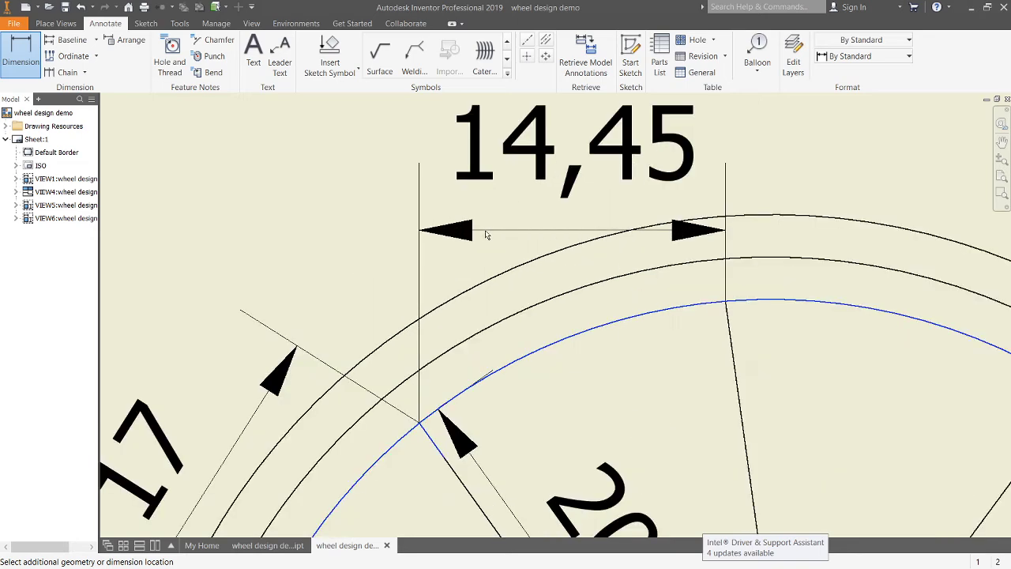
pyautogui.scroll(-2, 488, 223)
pyautogui.rightClick(487, 222)
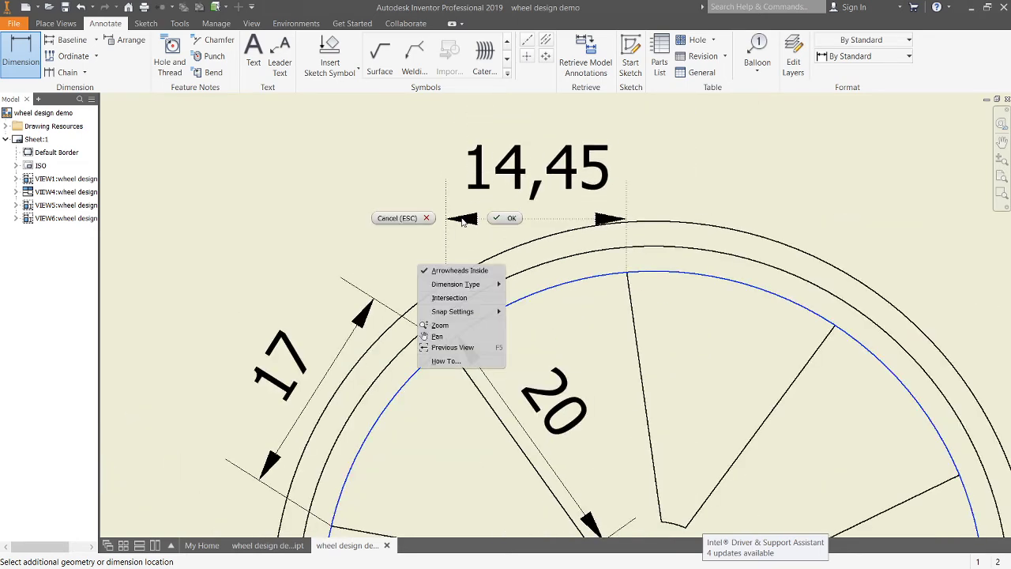
pyautogui.click(413, 221)
pyautogui.click(449, 347)
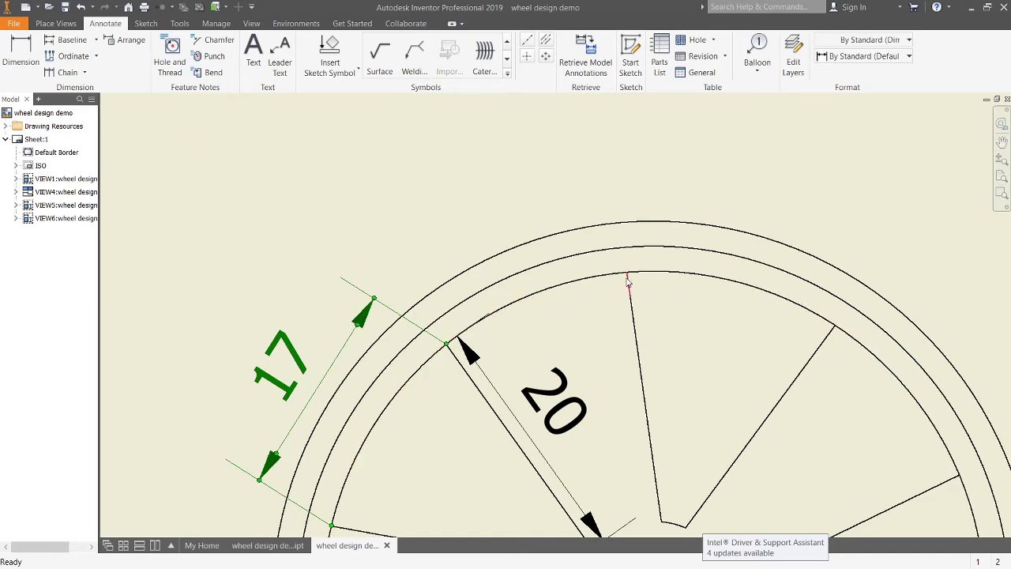
# Step: Dimension the distance from that spoke end to the next spoke end at the top of the inner rim, with precision set to no decimal places
pyautogui.scroll(3, 630, 278)
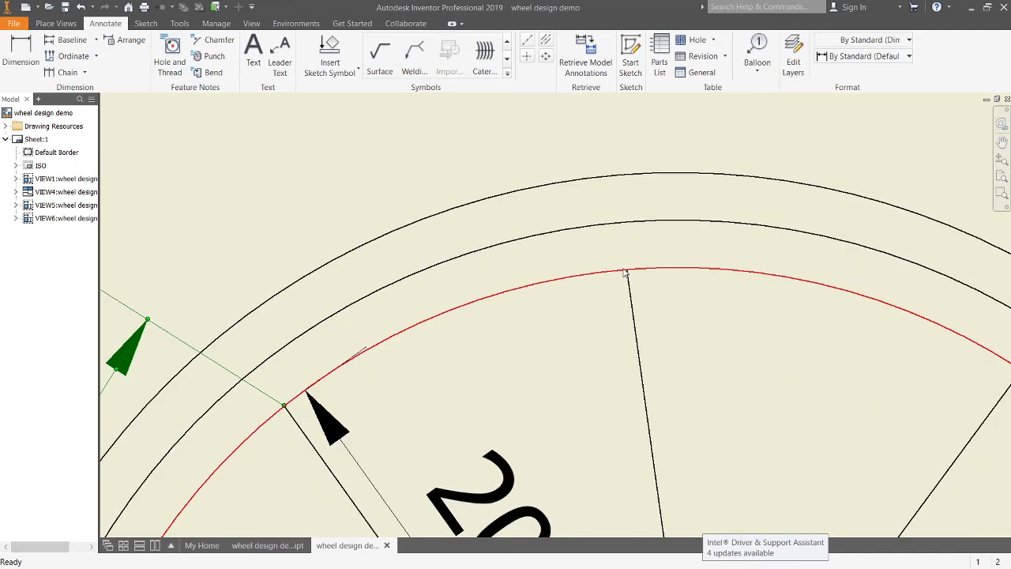
pyautogui.click(628, 274)
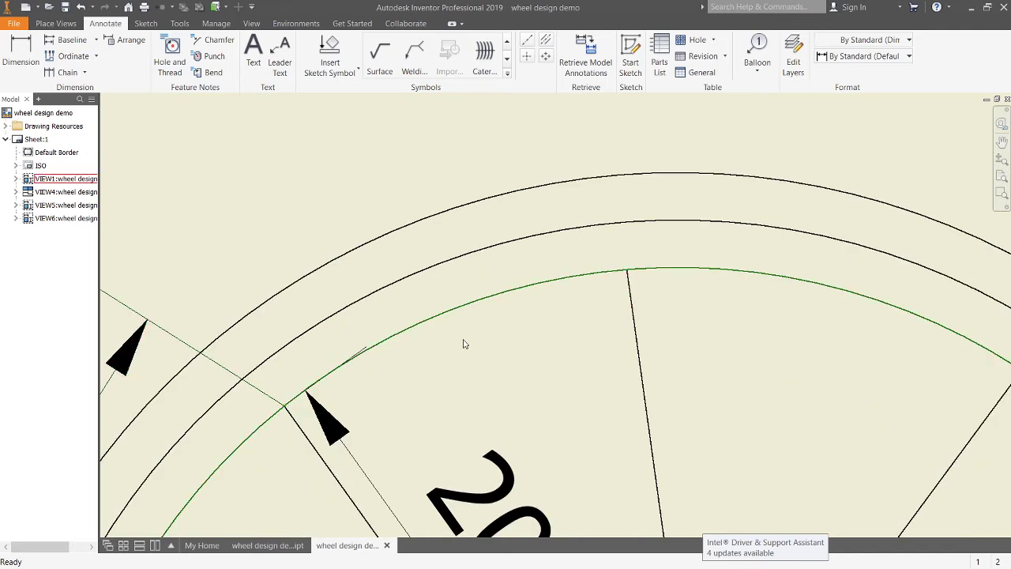
pyautogui.rightClick(440, 360)
pyautogui.click(439, 363)
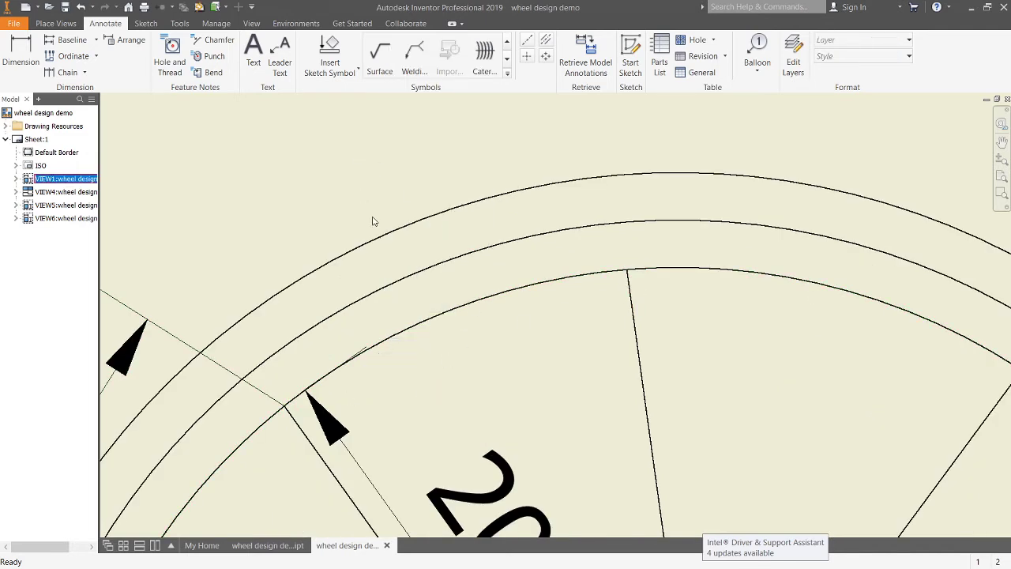
pyautogui.click(21, 55)
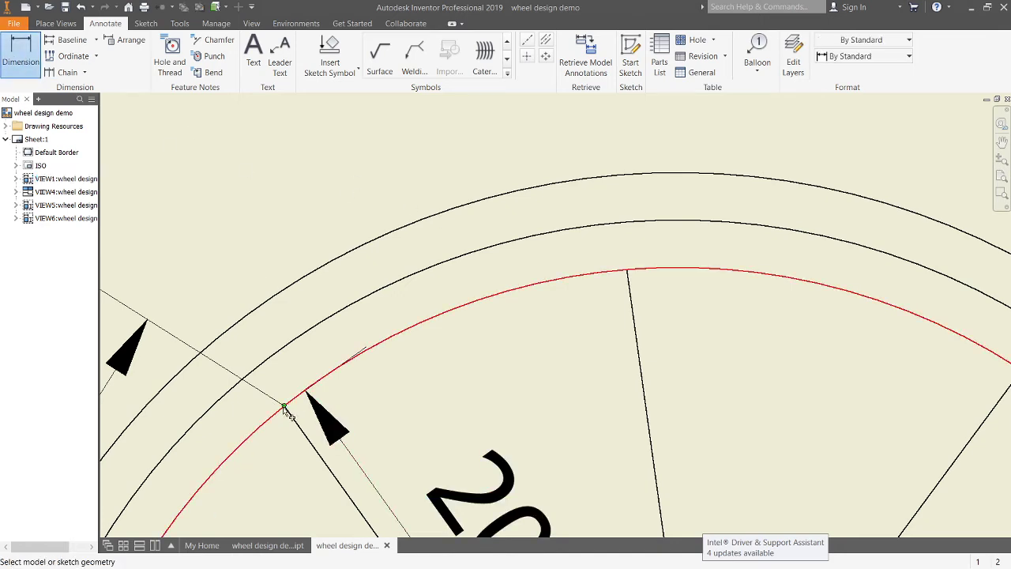
pyautogui.click(285, 409)
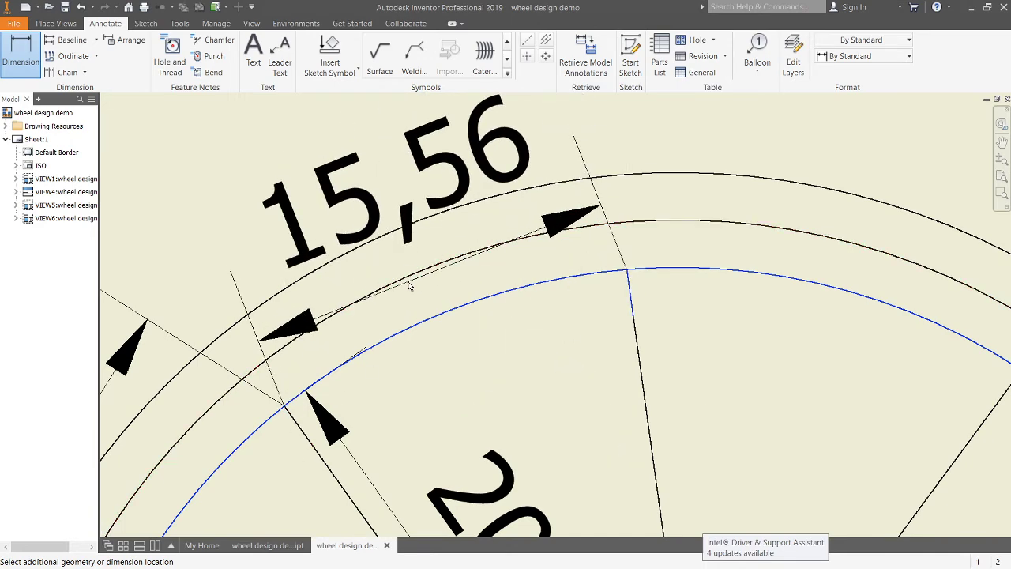
pyautogui.click(411, 210)
pyautogui.click(384, 191)
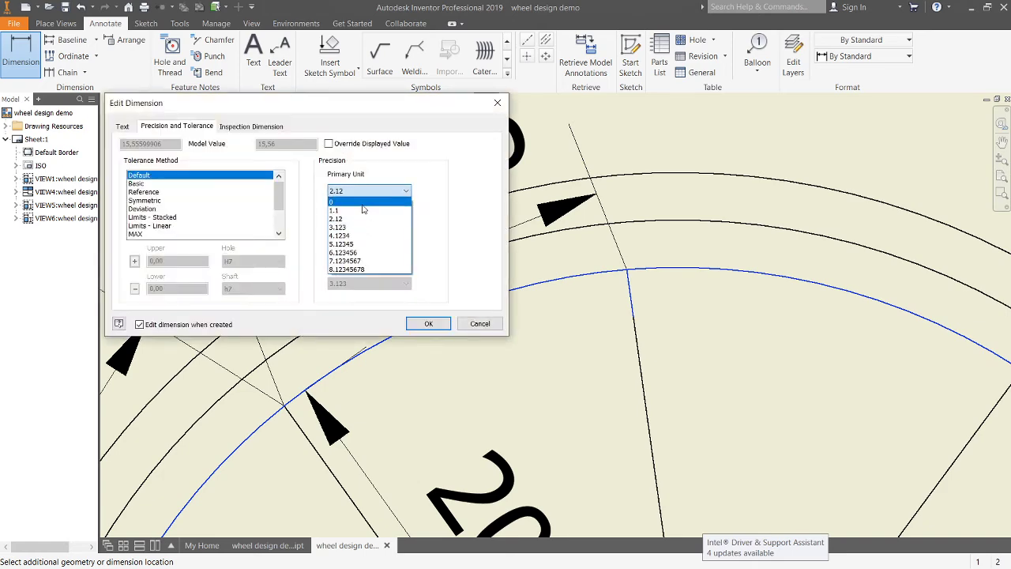
pyautogui.click(361, 203)
pyautogui.click(427, 322)
pyautogui.scroll(-3, 475, 348)
pyautogui.moveTo(514, 363); pyautogui.dragTo(547, 282, button='middle')
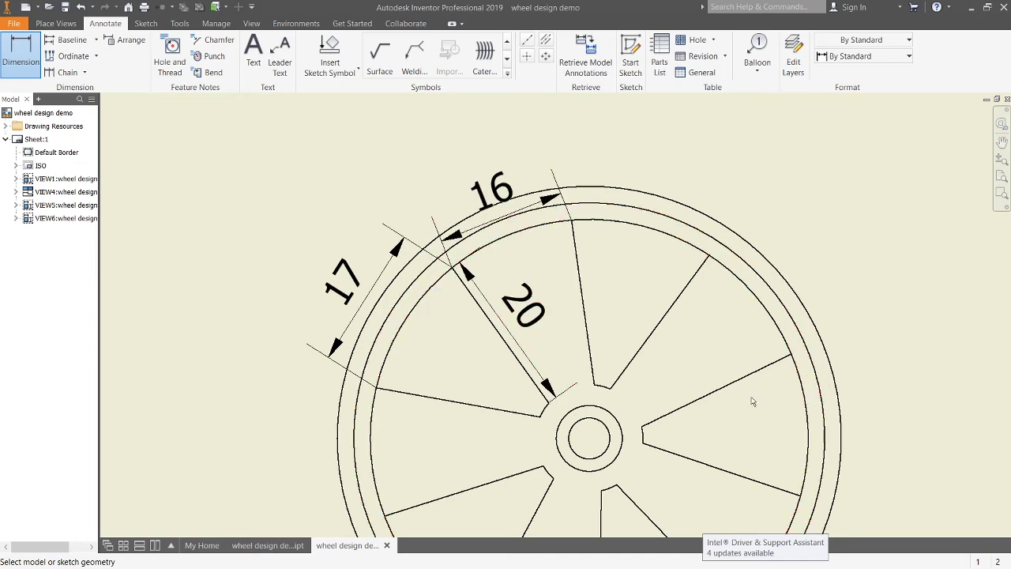
pyautogui.scroll(4, 682, 332)
pyautogui.scroll(-6, 700, 388)
pyautogui.moveTo(700, 387); pyautogui.dragTo(592, 280, button='middle')
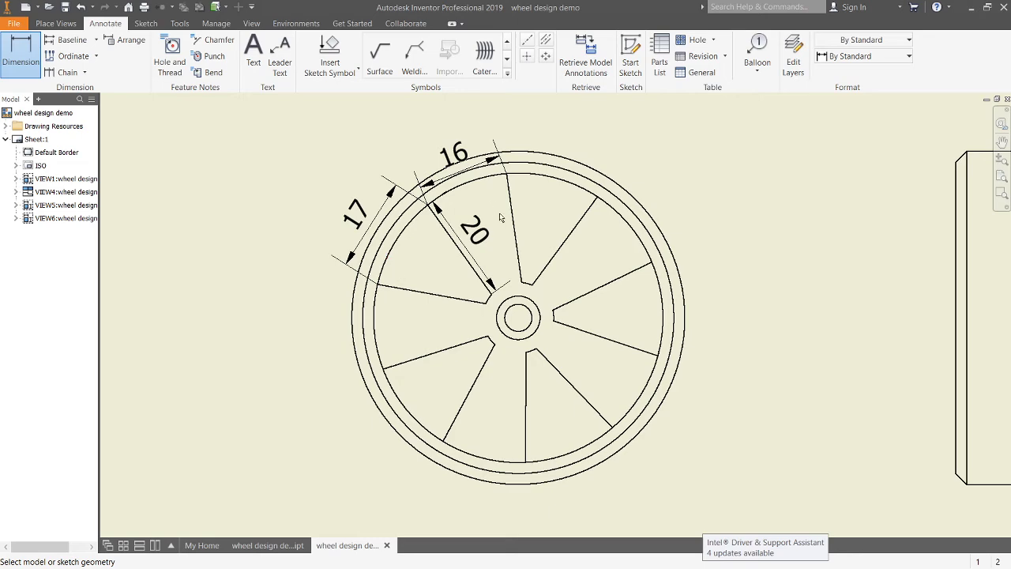
pyautogui.scroll(5, 583, 316)
pyautogui.scroll(-4, 582, 331)
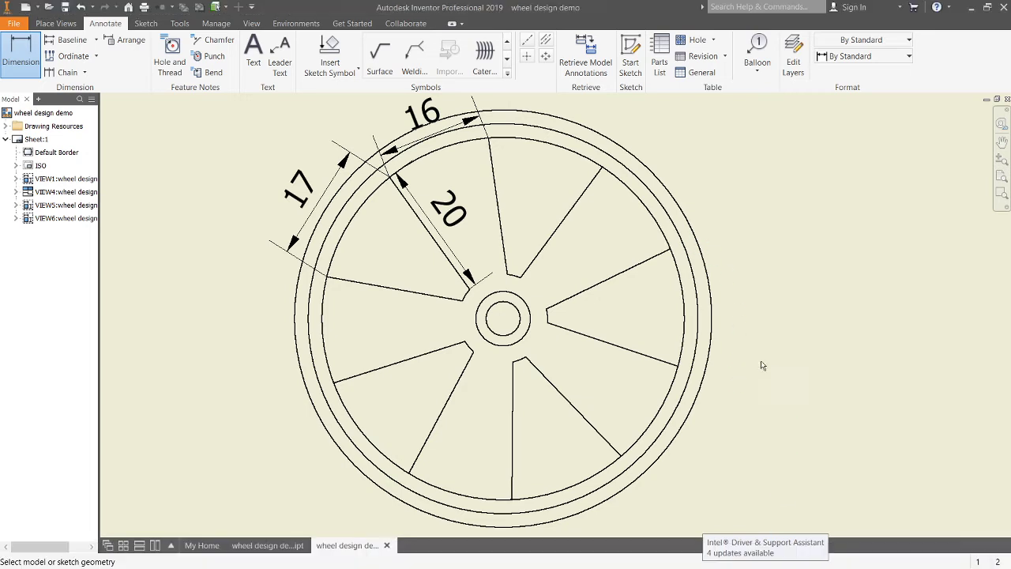
pyautogui.click(708, 278)
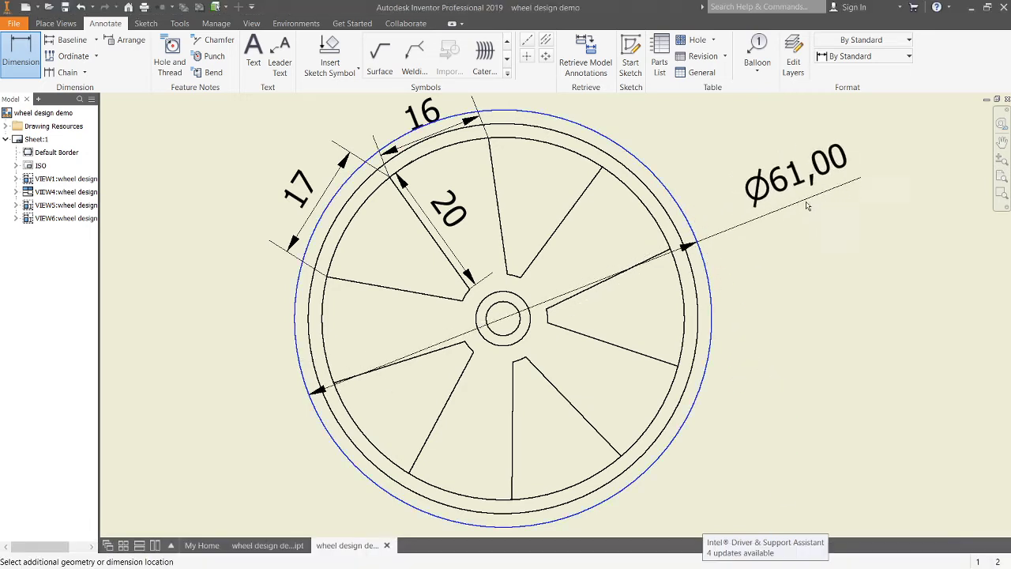
pyautogui.rightClick(799, 231)
pyautogui.click(836, 229)
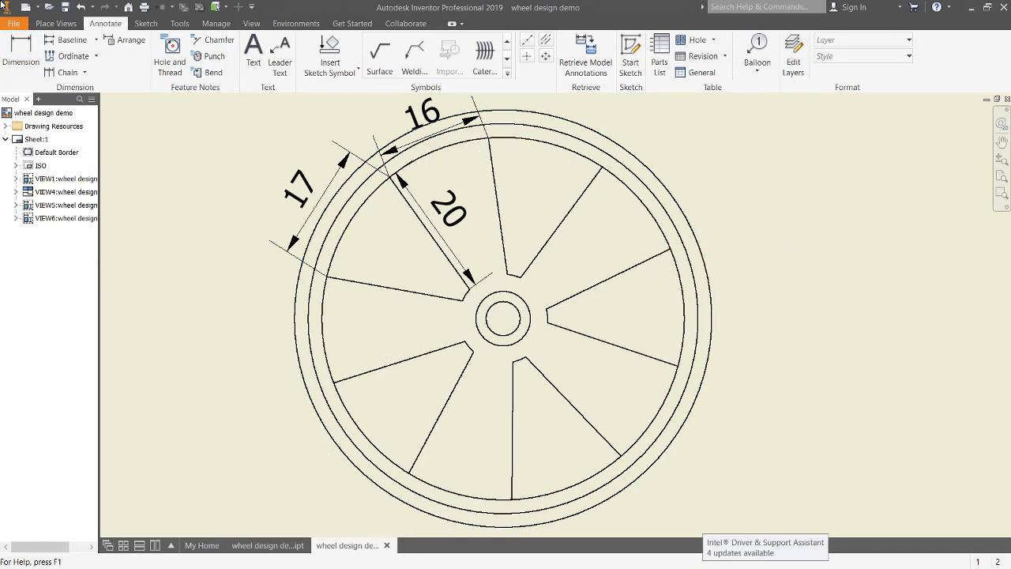
# Step: Dimension the outer rim circle's diameter, setting its precision to no decimal places
pyautogui.press('d')
pyautogui.click(686, 220)
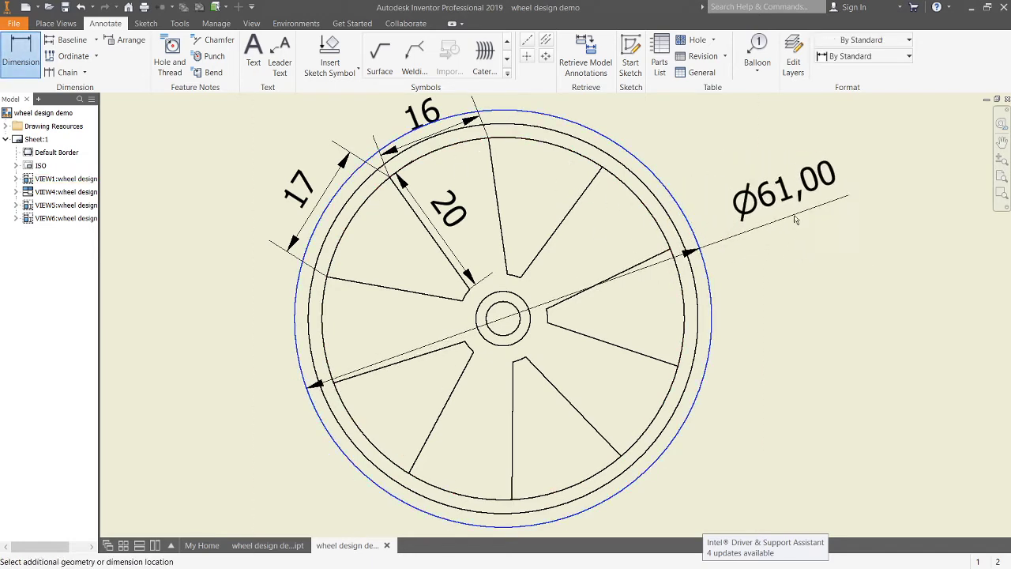
pyautogui.click(688, 271)
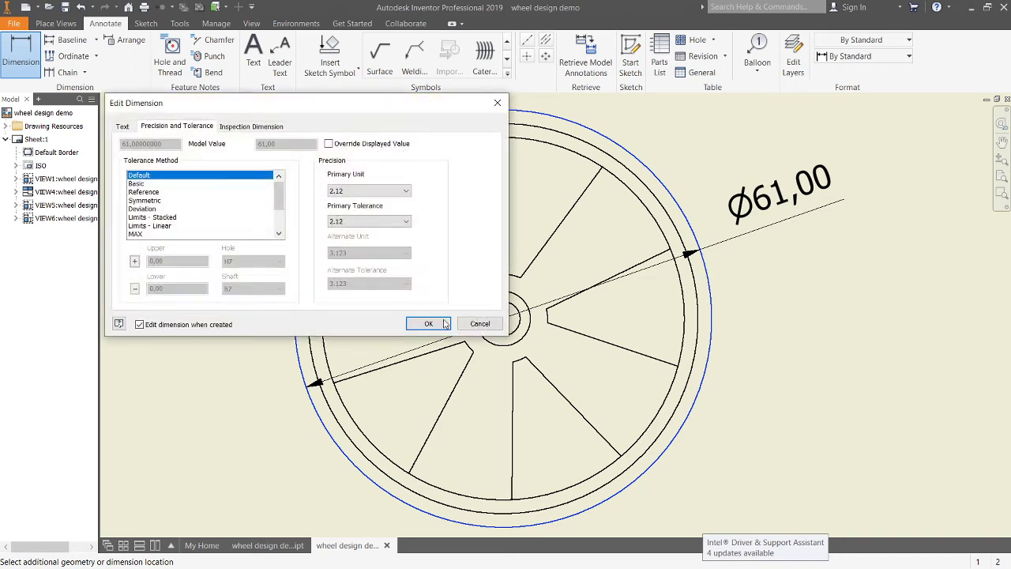
pyautogui.click(369, 191)
pyautogui.click(355, 203)
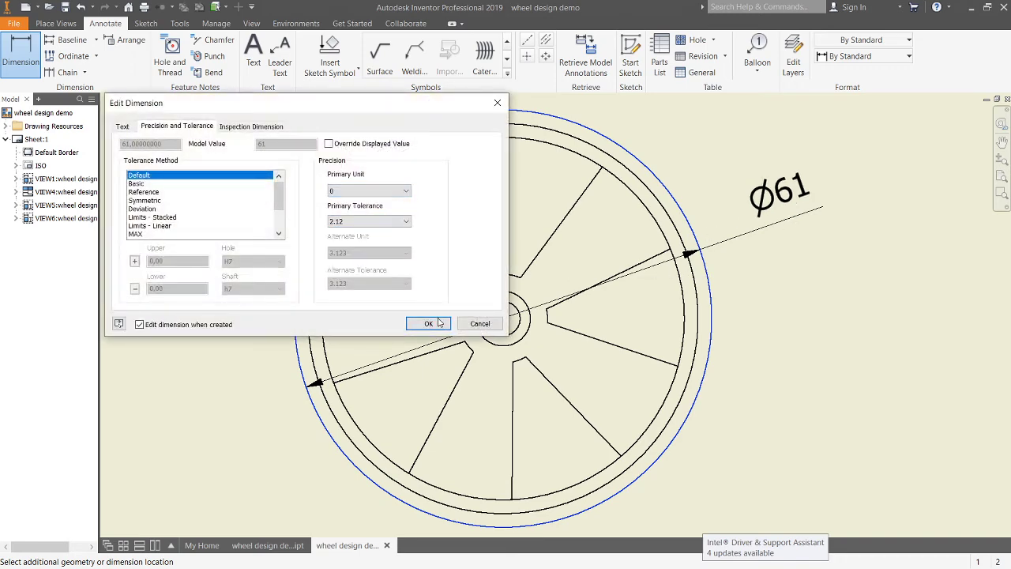
pyautogui.click(428, 323)
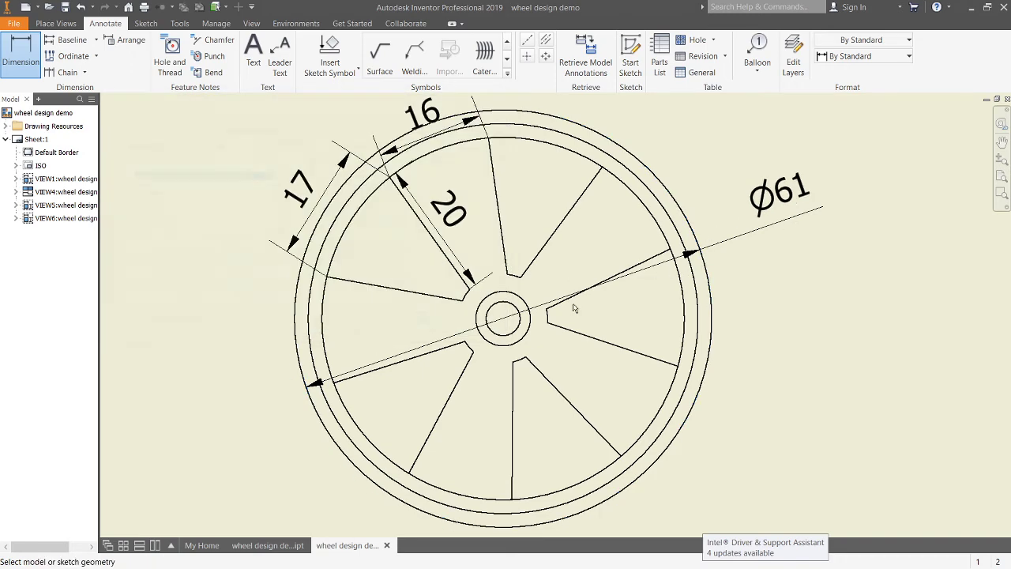
# Step: Dimension the inner rim circle's diameter, setting its precision to no decimal places
pyautogui.click(684, 290)
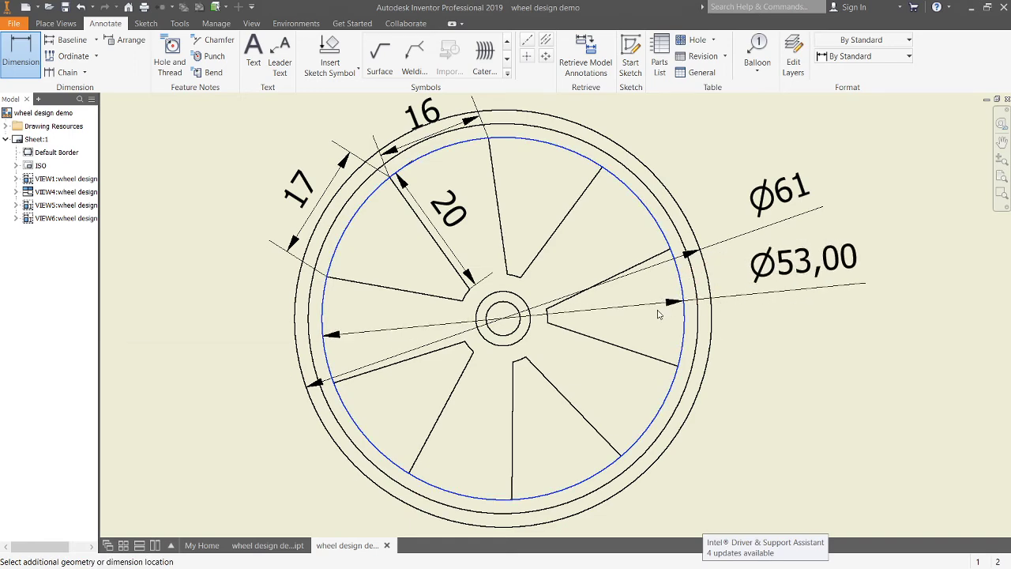
pyautogui.click(658, 315)
pyautogui.click(371, 192)
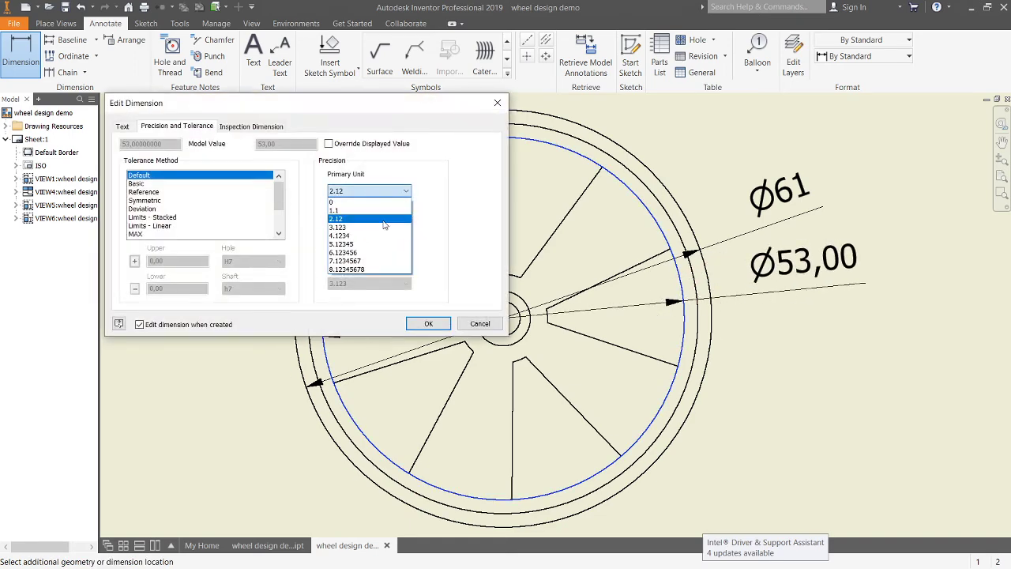
pyautogui.click(372, 200)
pyautogui.click(430, 324)
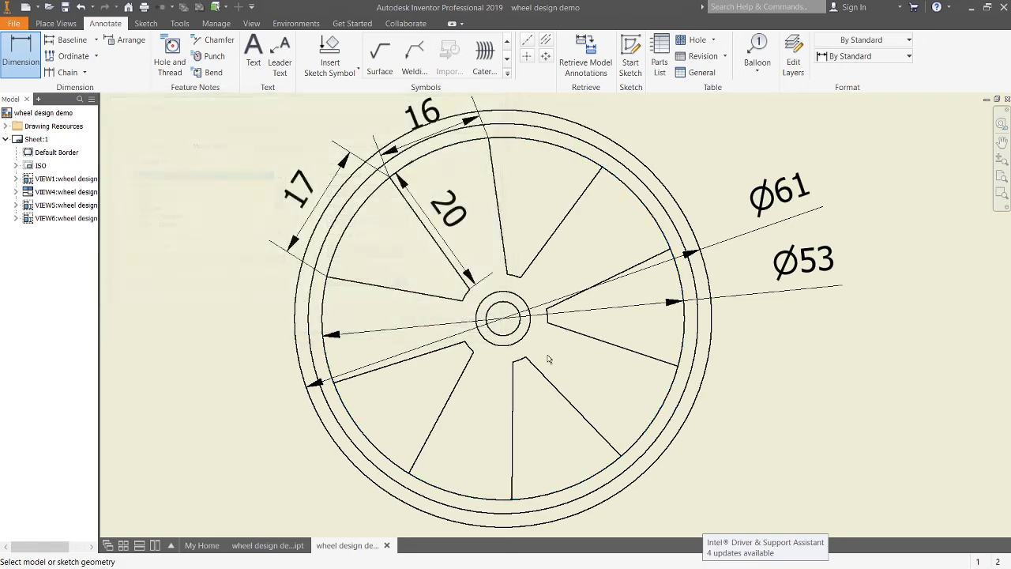
# Step: Dimension the central tube's hole diameter, setting its precision to no decimal places
pyautogui.click(516, 330)
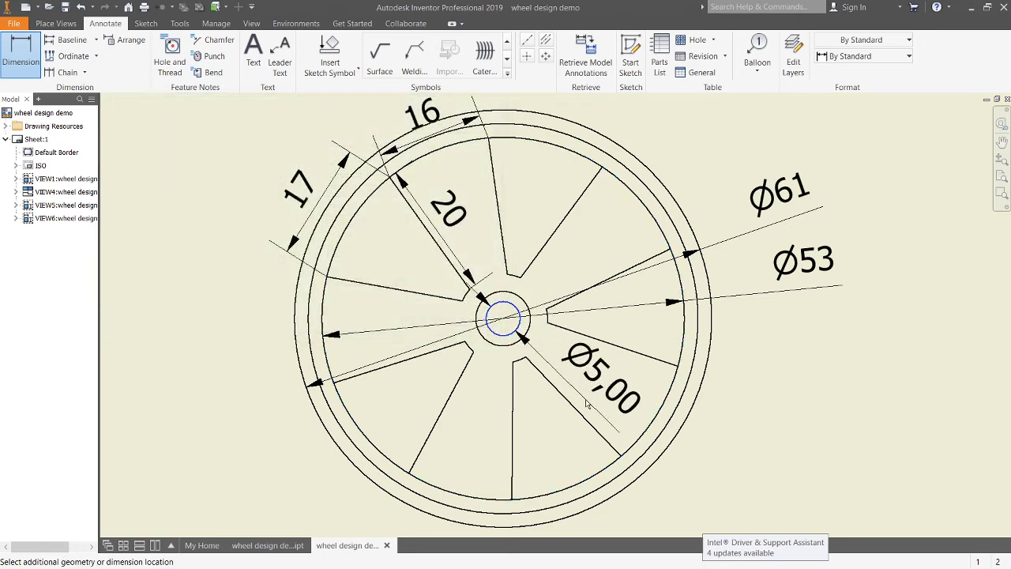
pyautogui.click(545, 378)
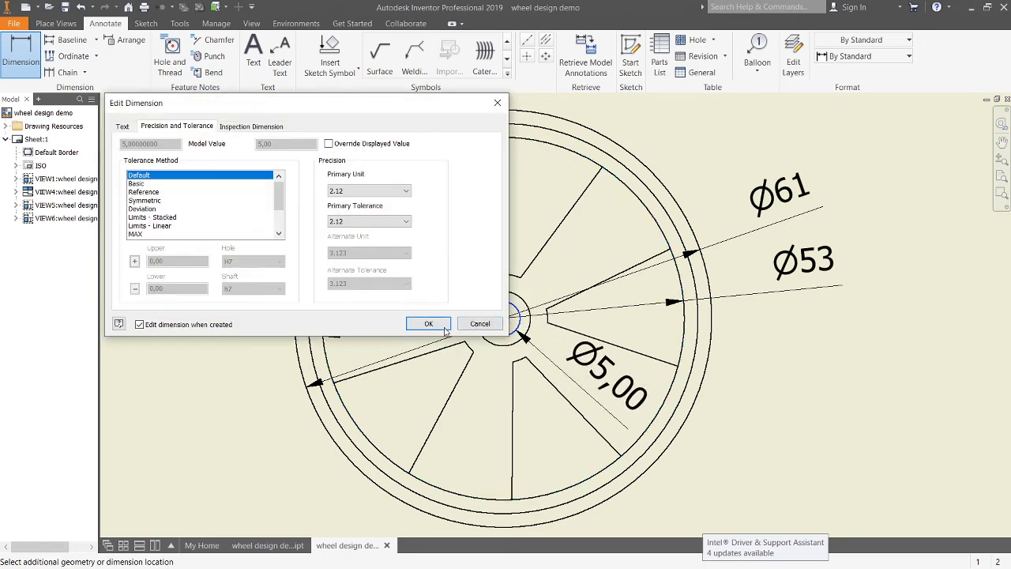
pyautogui.click(379, 191)
pyautogui.click(380, 204)
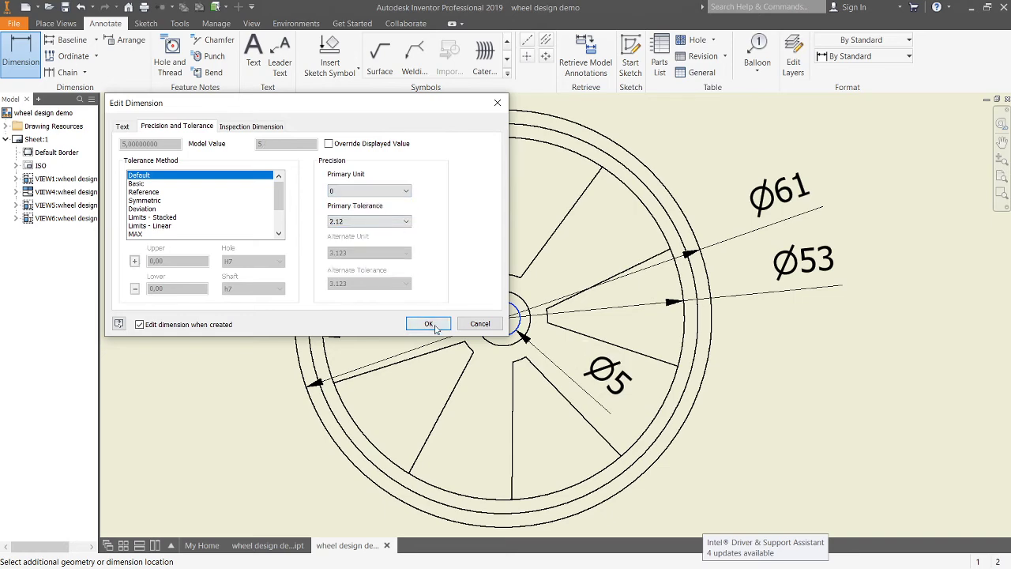
pyautogui.click(425, 323)
# Step: Dimension the central tube's outer diameter, setting its precision to no decimal places
pyautogui.click(500, 353)
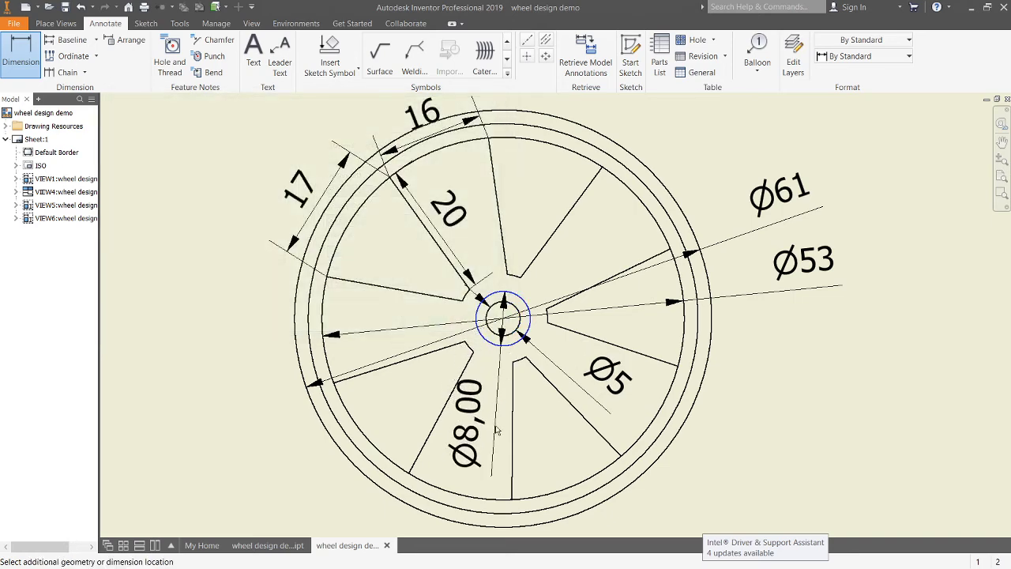
pyautogui.click(304, 283)
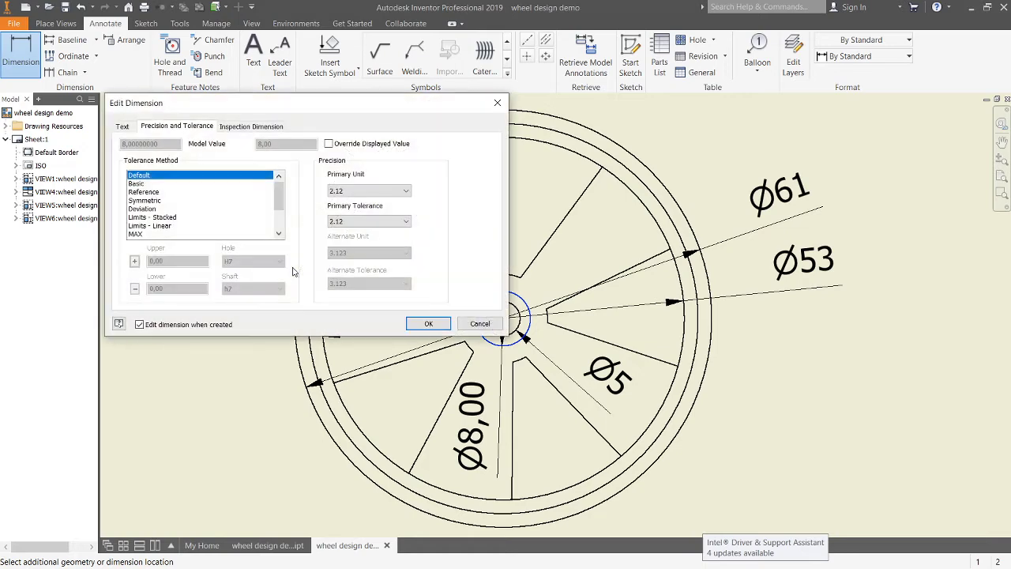
pyautogui.click(368, 192)
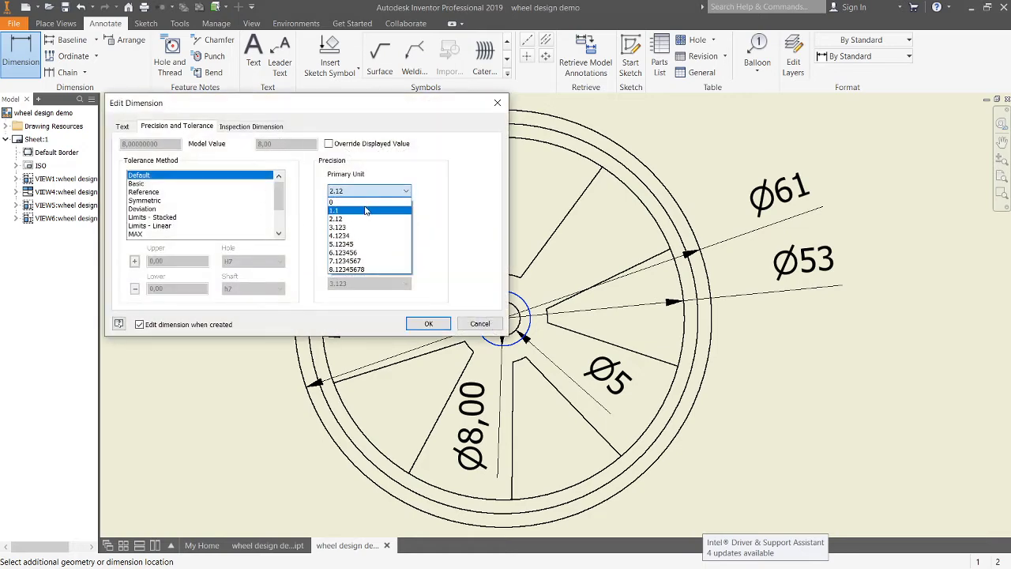
pyautogui.click(368, 198)
pyautogui.click(395, 190)
pyautogui.click(375, 202)
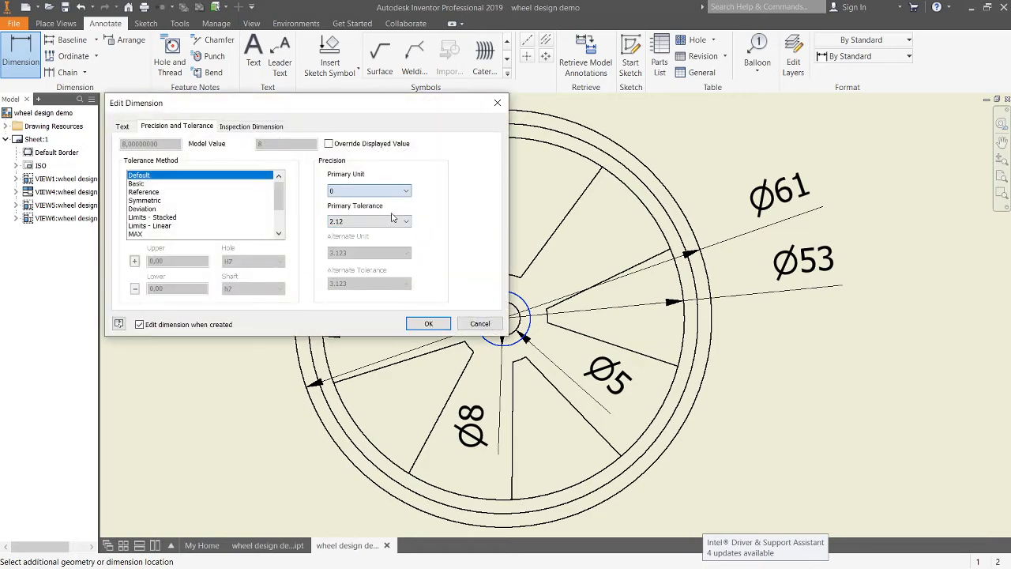
pyautogui.click(428, 323)
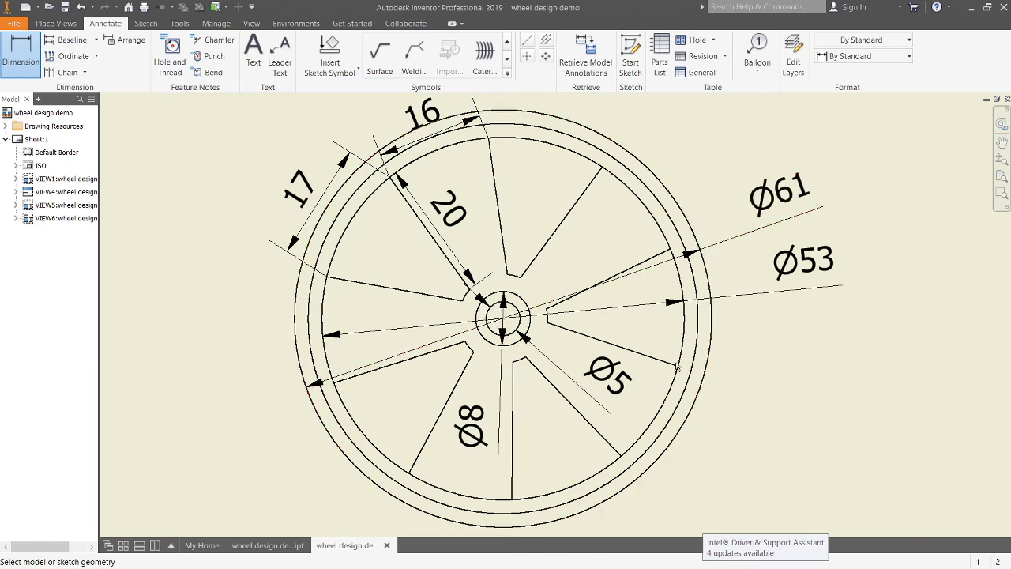
# Step: Dimension the width of the side view, setting its precision to no decimal places
pyautogui.scroll(2, 712, 243)
pyautogui.moveTo(847, 304); pyautogui.dragTo(589, 373, button='middle')
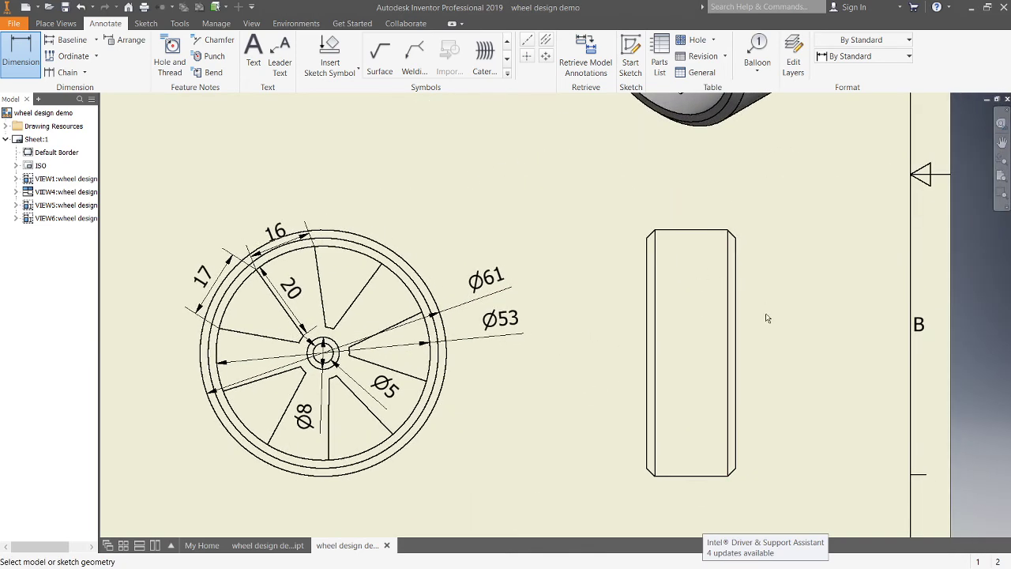
pyautogui.click(735, 341)
pyautogui.click(651, 353)
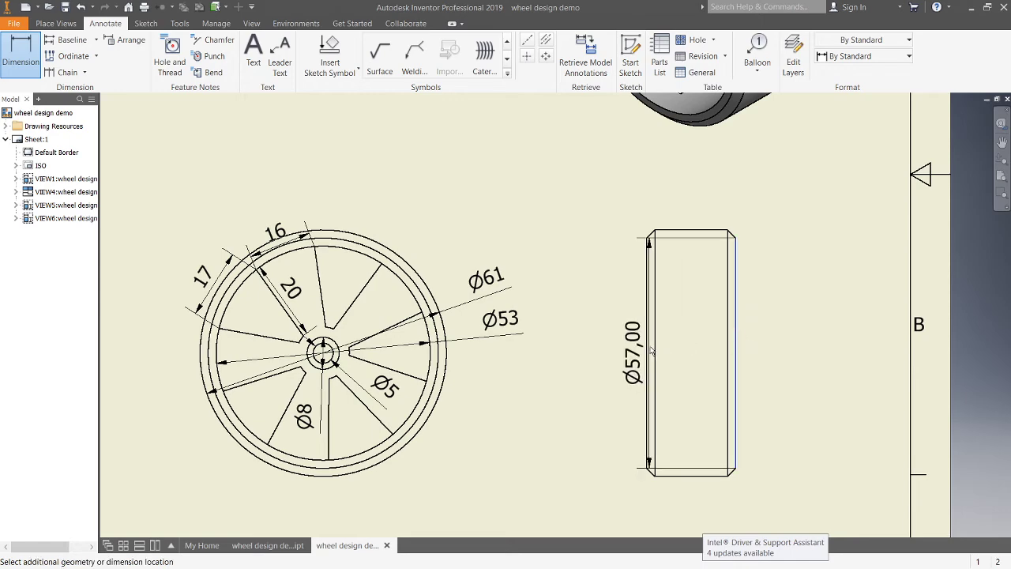
pyautogui.moveTo(686, 404); pyautogui.dragTo(662, 177, button='middle')
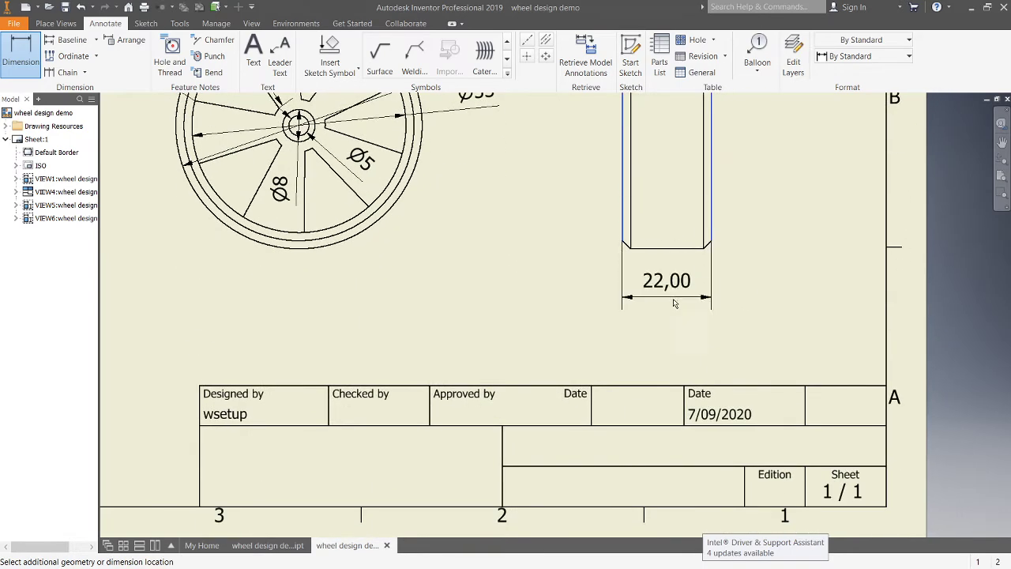
pyautogui.click(672, 299)
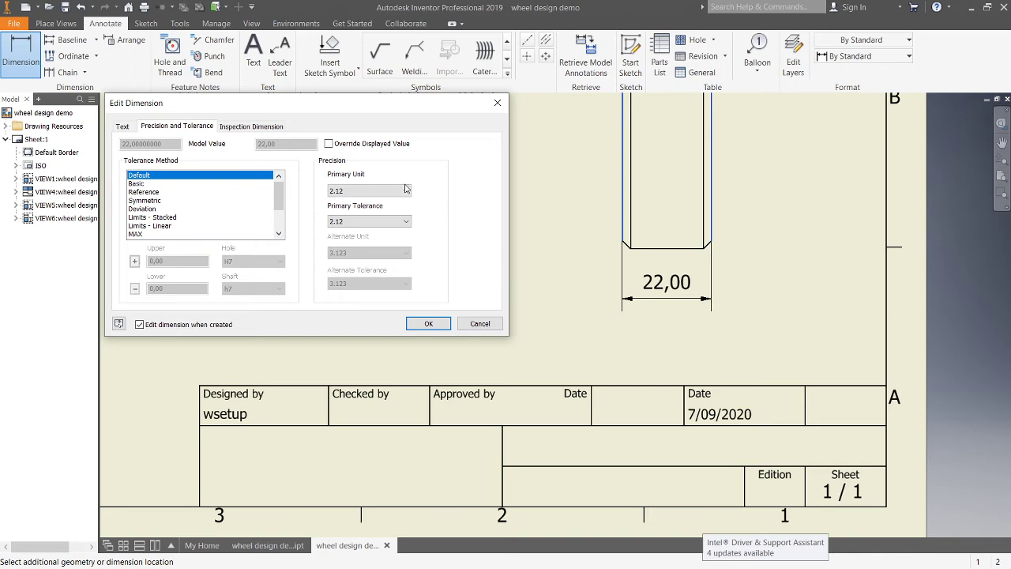
pyautogui.click(406, 189)
pyautogui.click(389, 208)
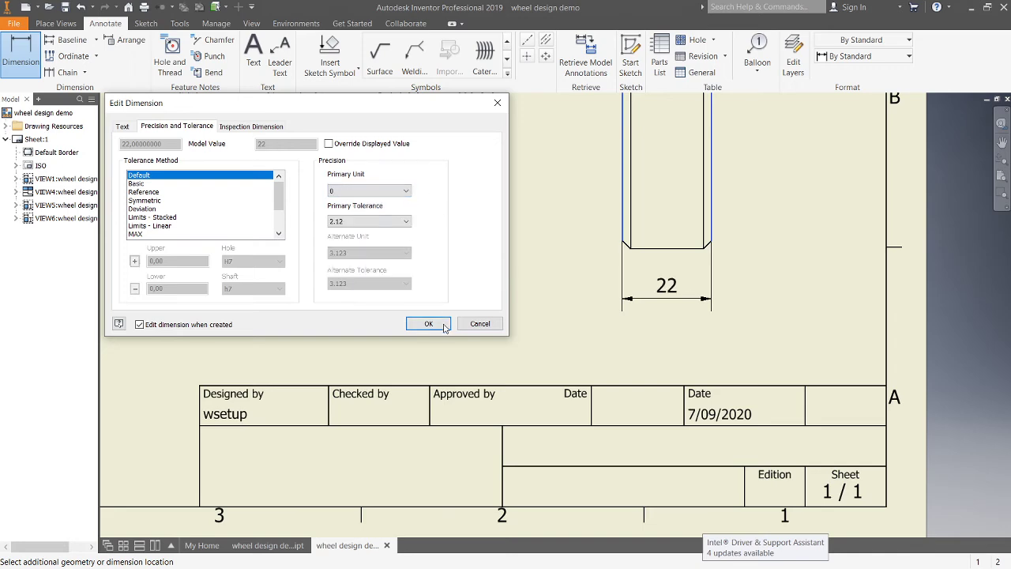
pyautogui.click(428, 324)
# Step: Save a copy of the wheel part under the name wheel design demo large
pyautogui.scroll(5, 527, 227)
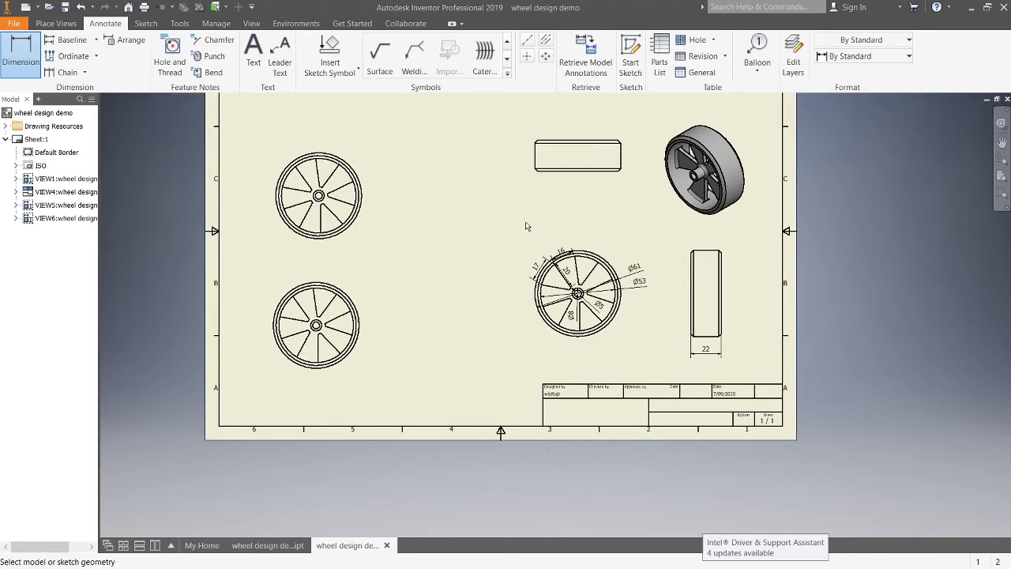
pyautogui.scroll(2, 527, 227)
pyautogui.scroll(-3, 509, 312)
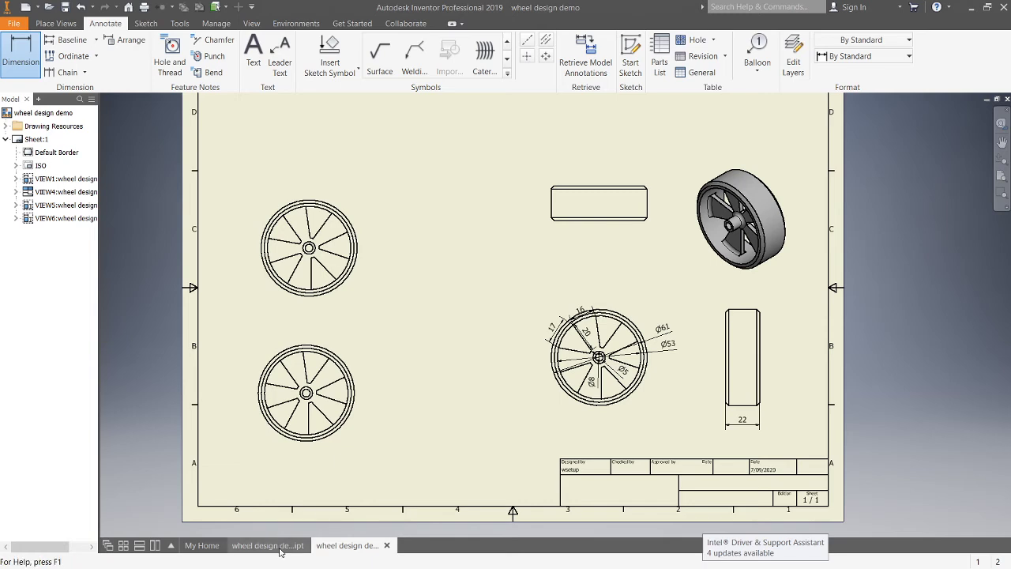
pyautogui.moveTo(280, 551)
pyautogui.click(247, 550)
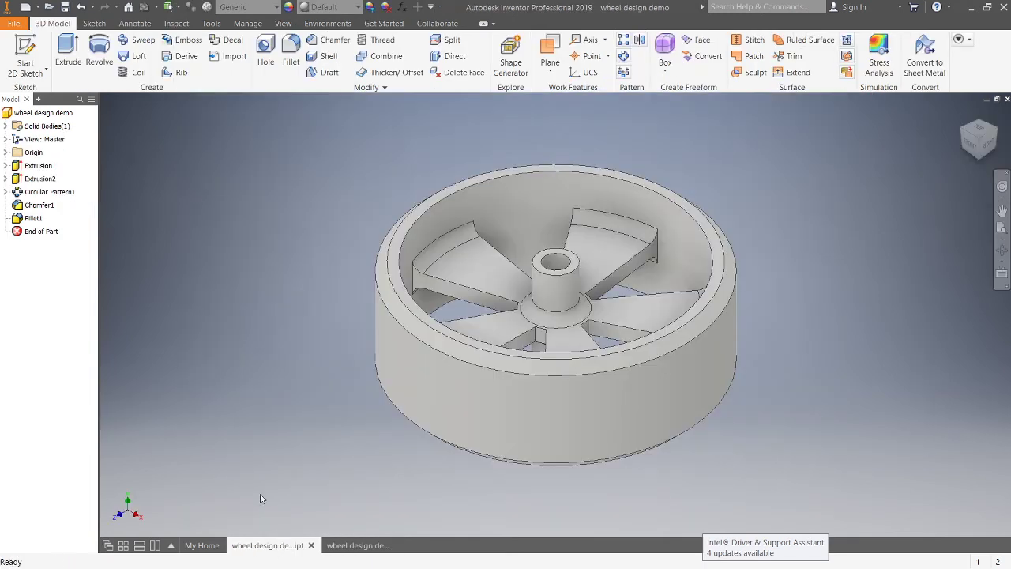
pyautogui.click(14, 24)
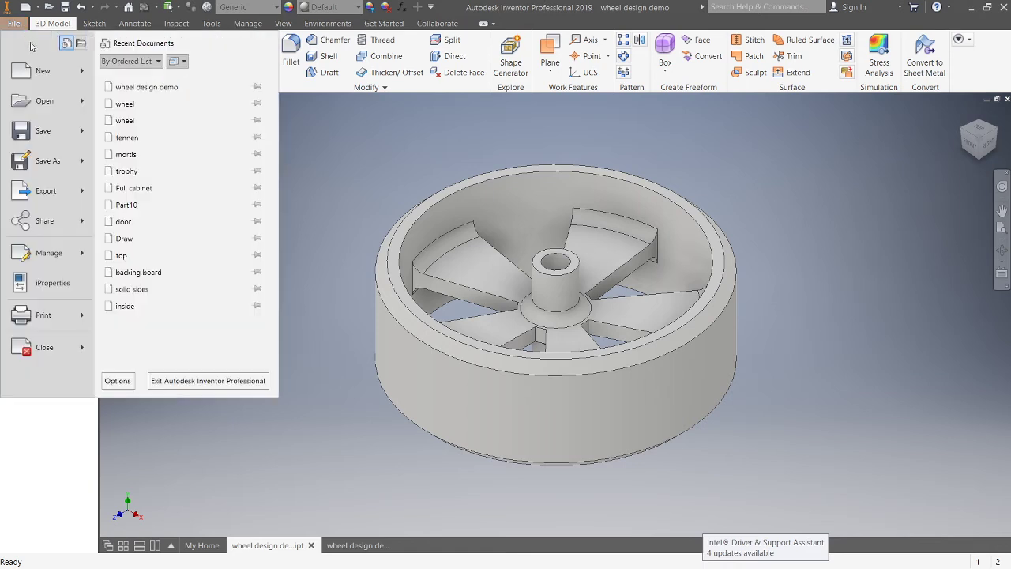
pyautogui.moveTo(86, 168)
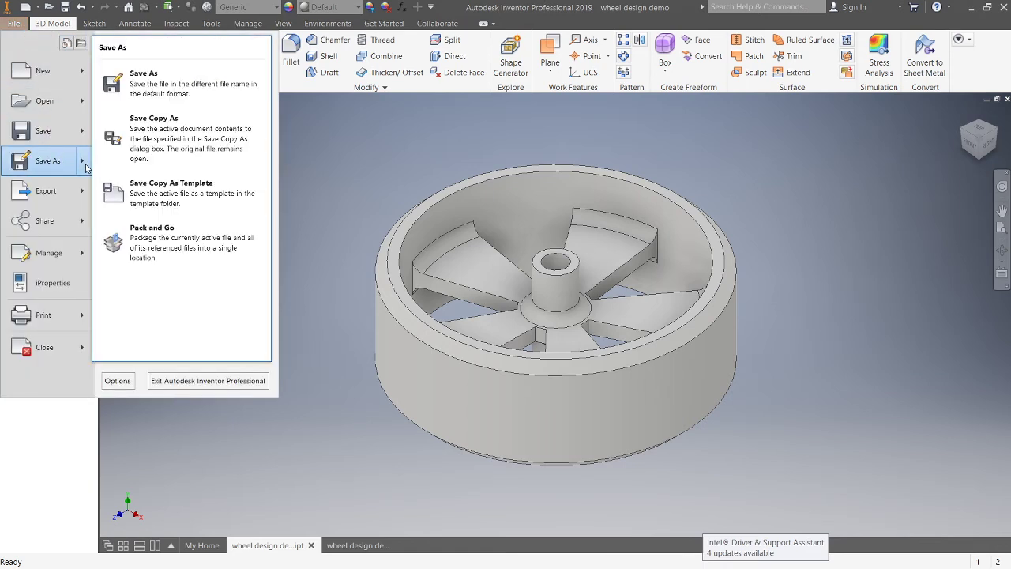
pyautogui.click(156, 129)
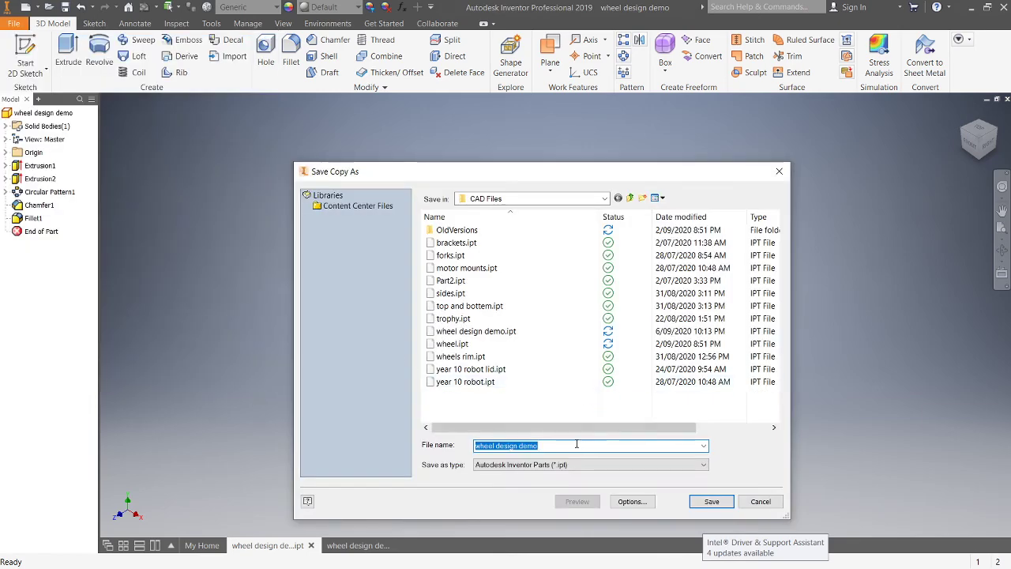
pyautogui.click(576, 445)
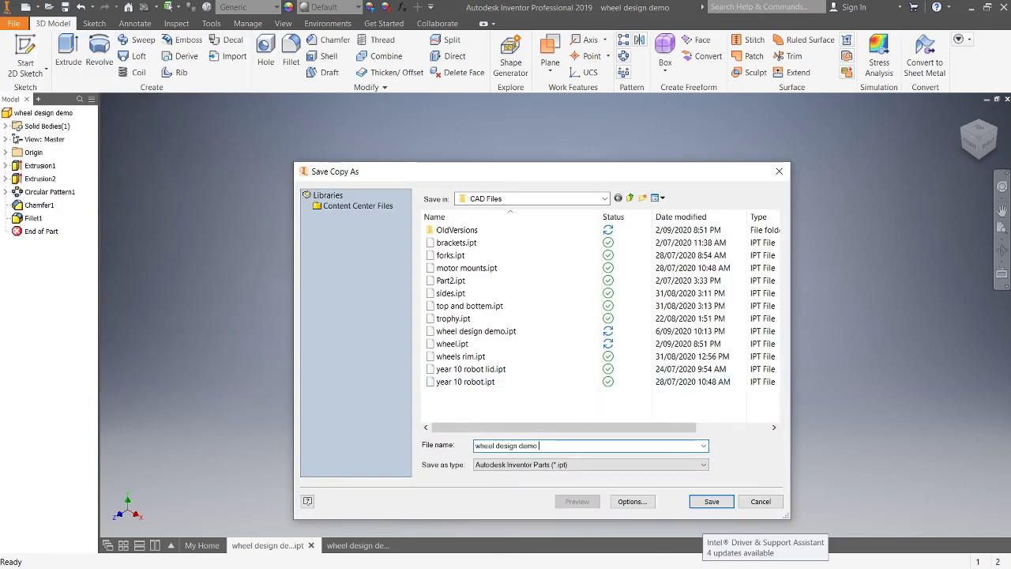
pyautogui.write('large')
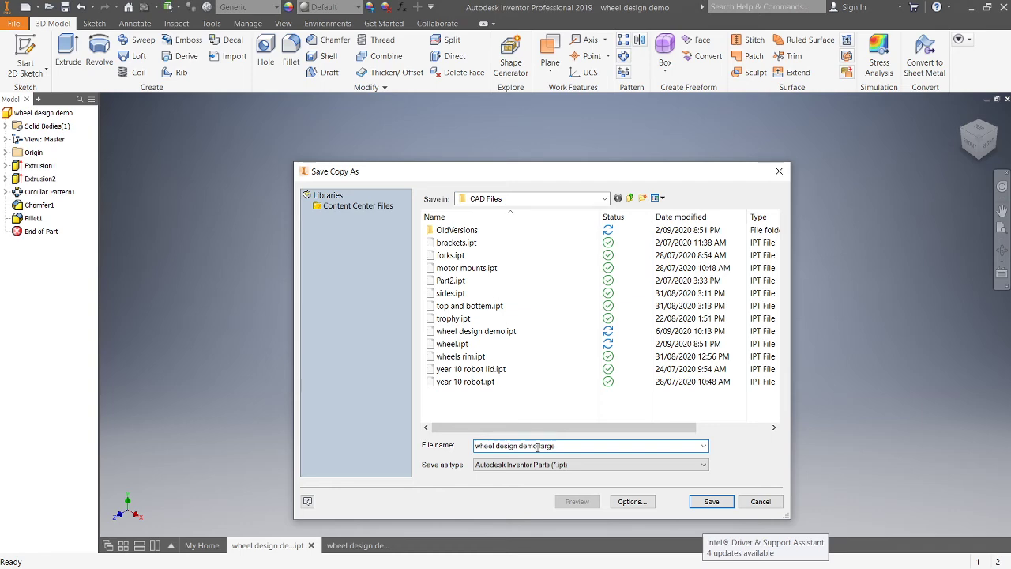
pyautogui.click(711, 501)
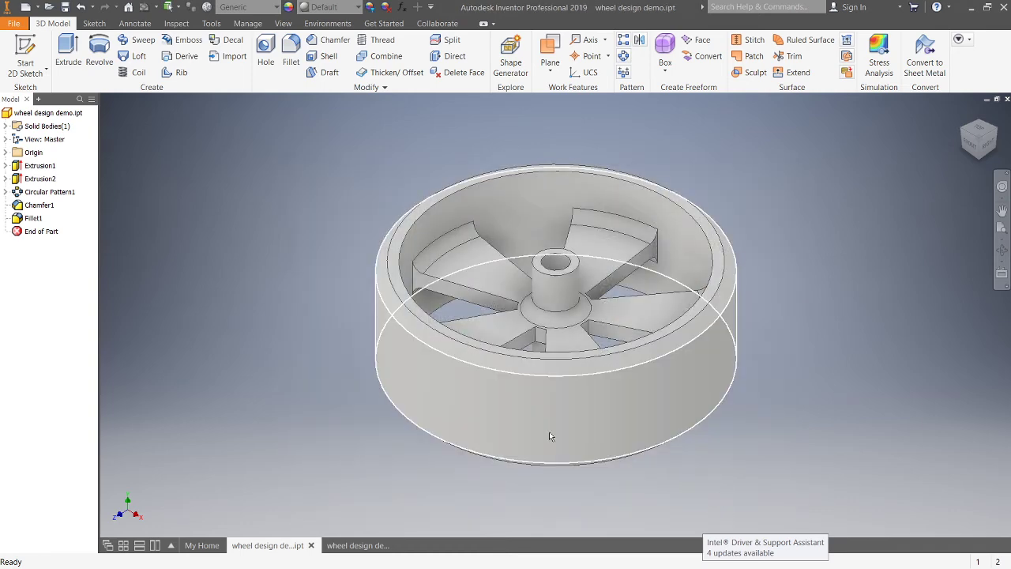
# Step: Try to open the wheel design demo large part from the CAD Cabne folder
pyautogui.moveTo(550, 435)
pyautogui.click(14, 23)
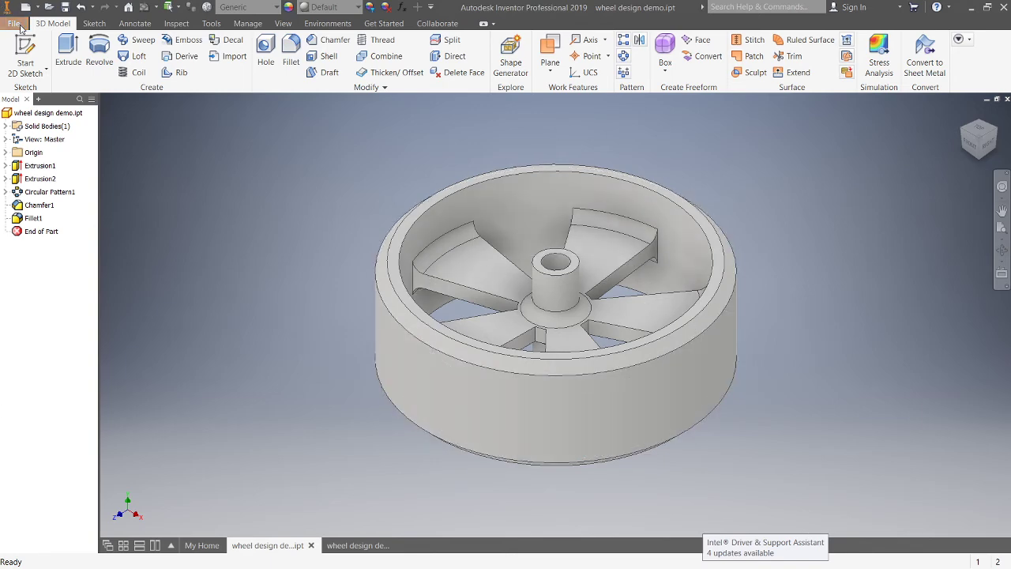
pyautogui.moveTo(78, 108)
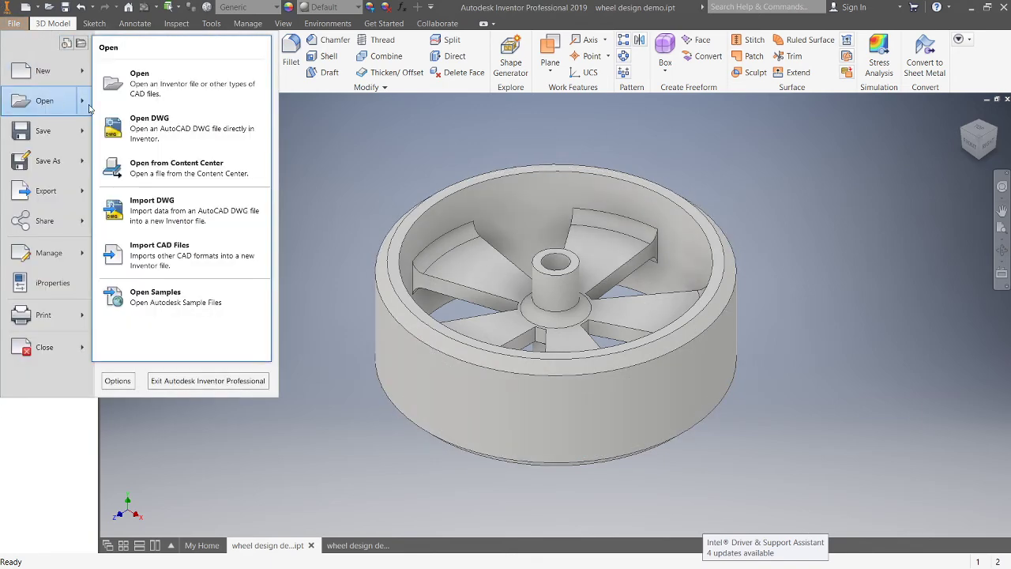
pyautogui.click(173, 94)
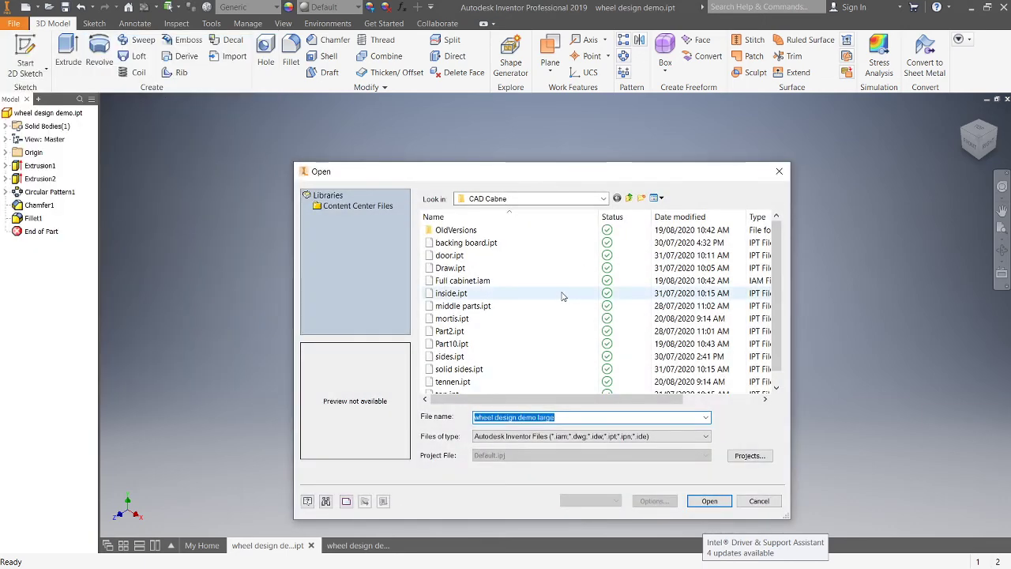
pyautogui.scroll(-1, 561, 304)
pyautogui.scroll(1, 510, 369)
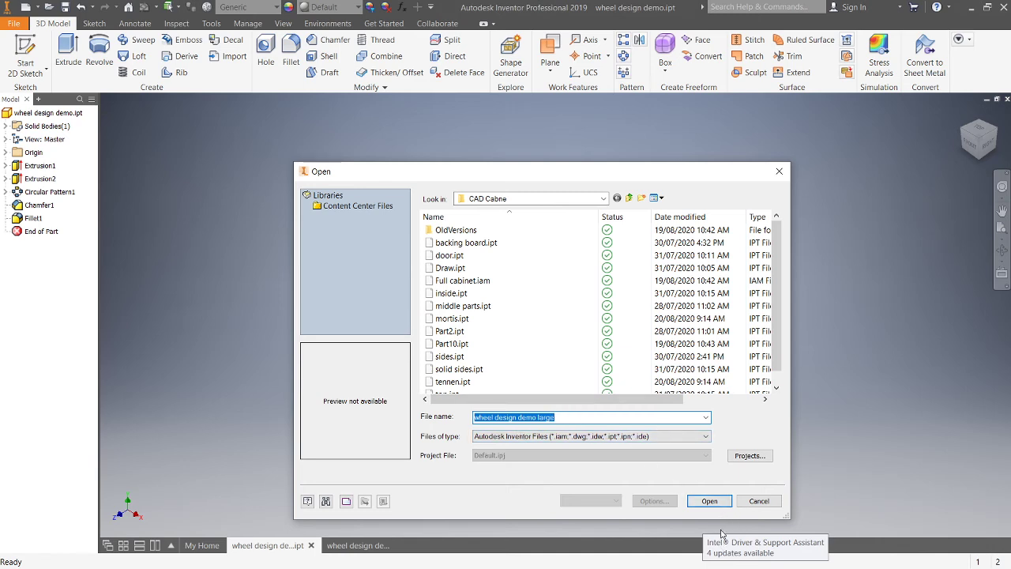
pyautogui.click(711, 505)
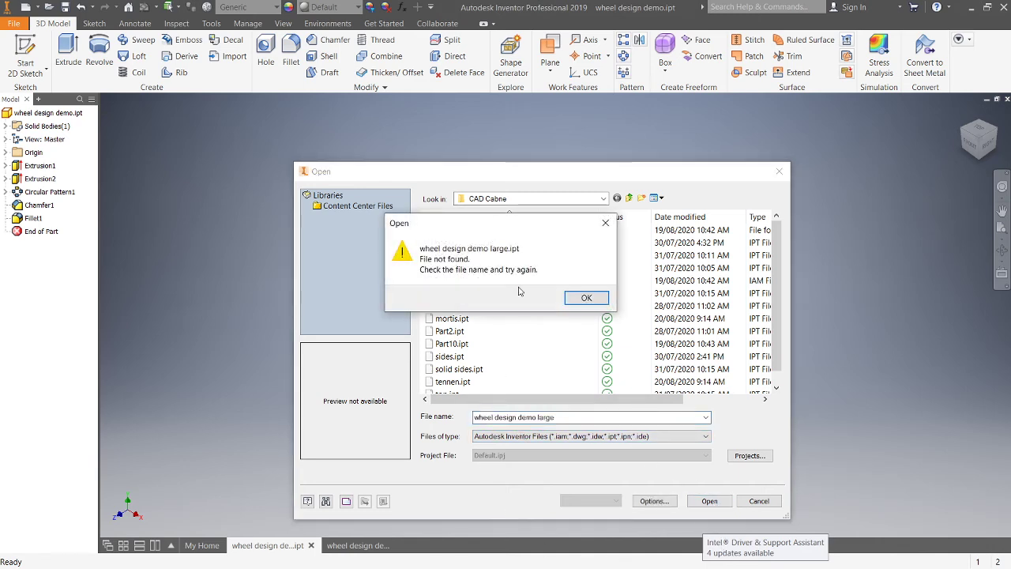
pyautogui.click(606, 223)
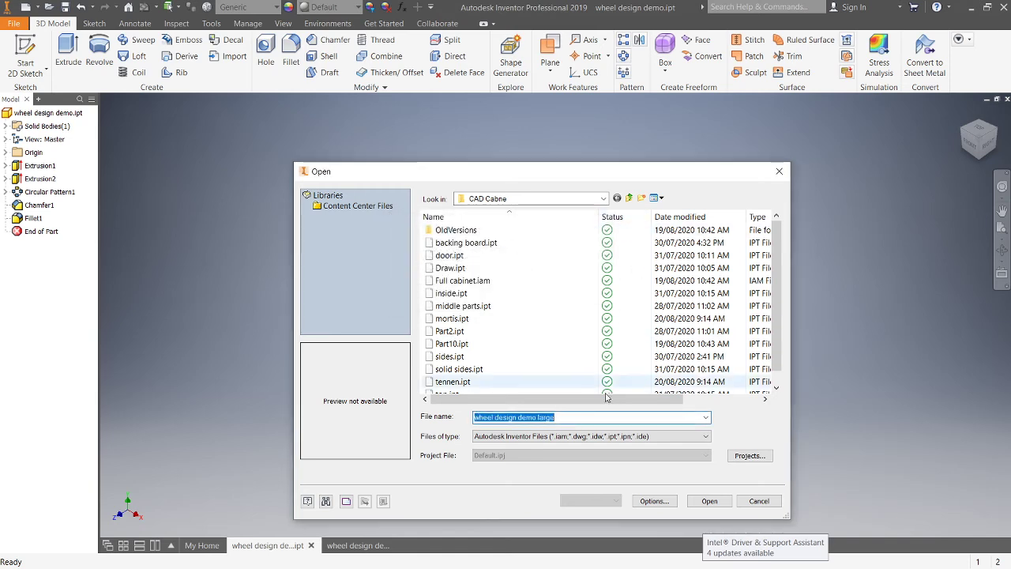
pyautogui.click(605, 199)
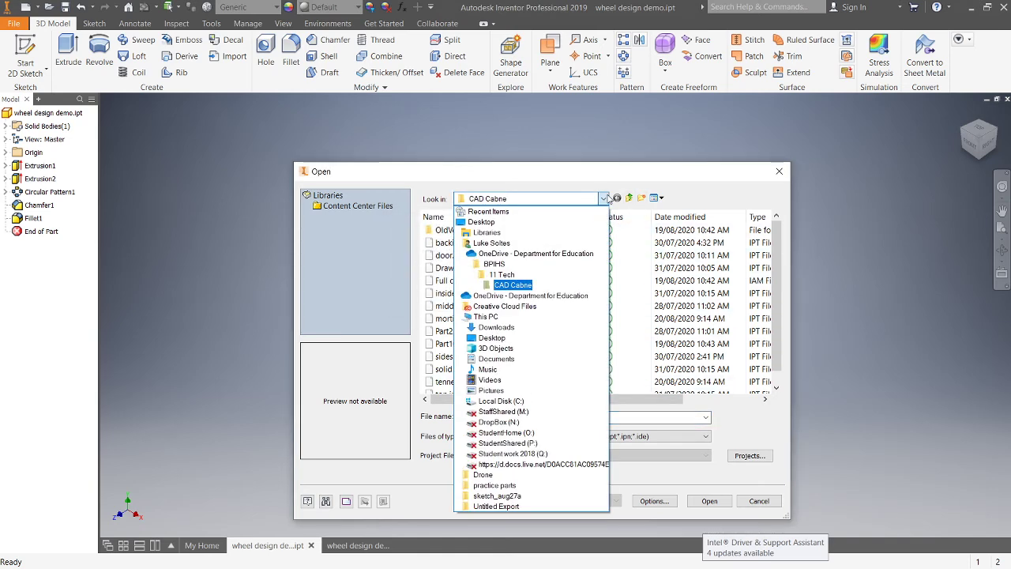
pyautogui.click(523, 285)
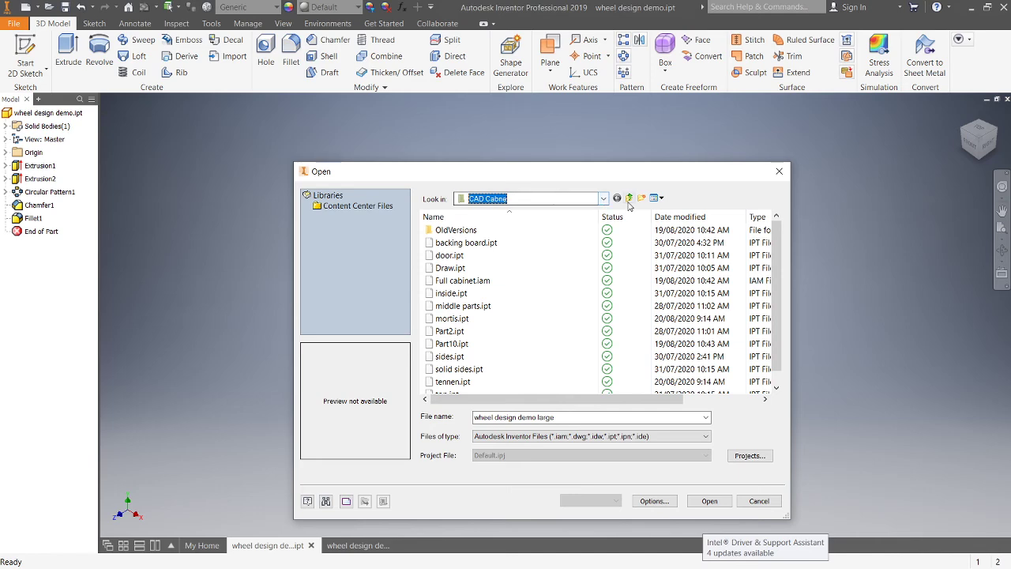
pyautogui.click(603, 199)
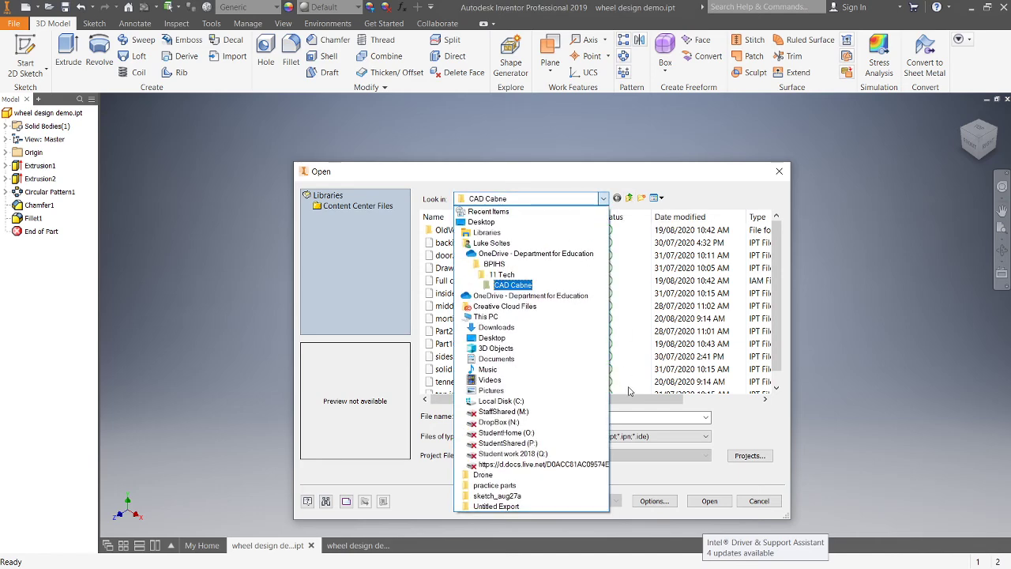
pyautogui.click(728, 507)
pyautogui.click(709, 501)
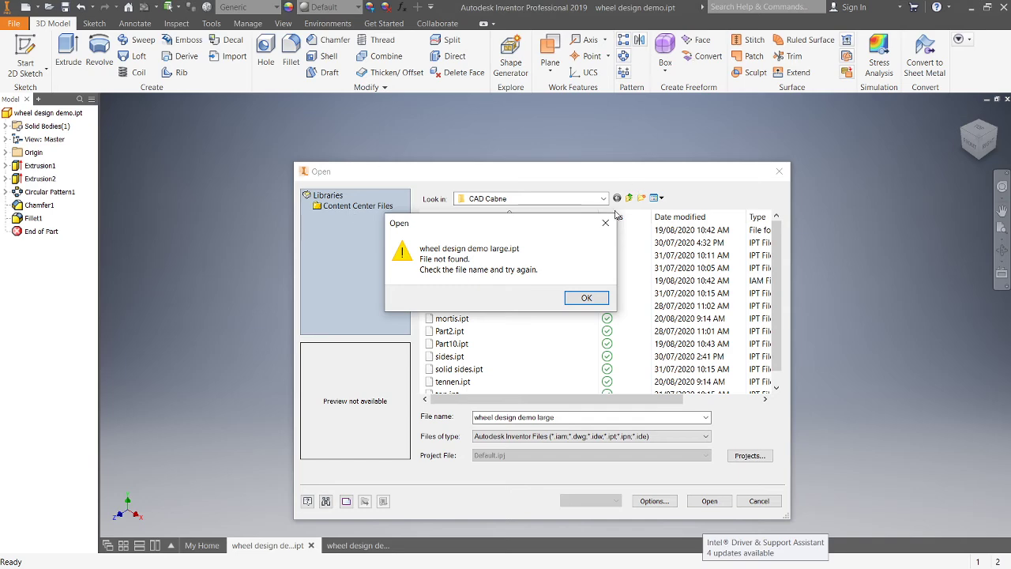
pyautogui.click(606, 223)
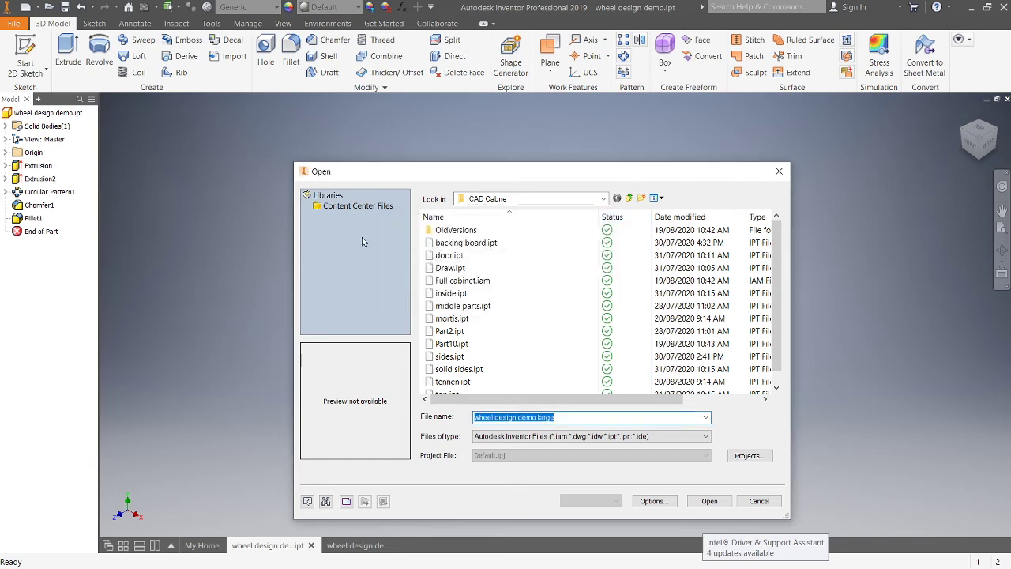
pyautogui.click(758, 501)
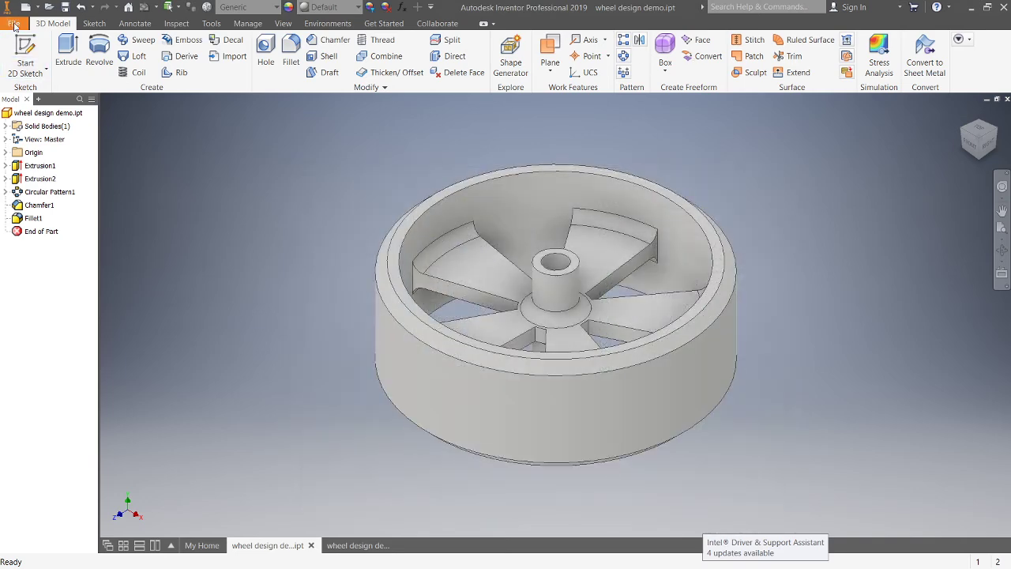
# Step: Reopen the Save Copy As dialog to check which folder the copy was saved in, and cancel it
pyautogui.click(13, 23)
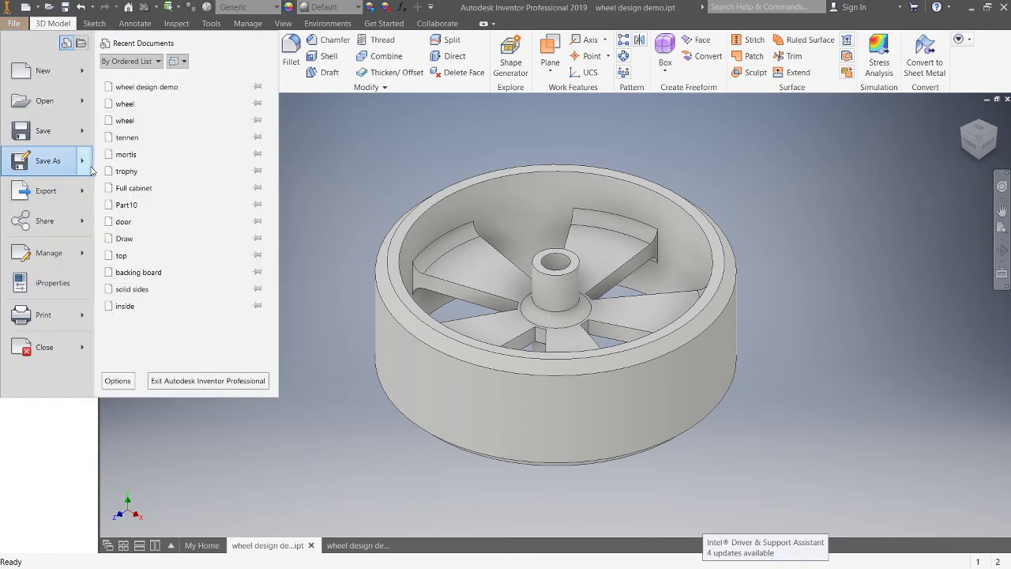
pyautogui.moveTo(85, 167)
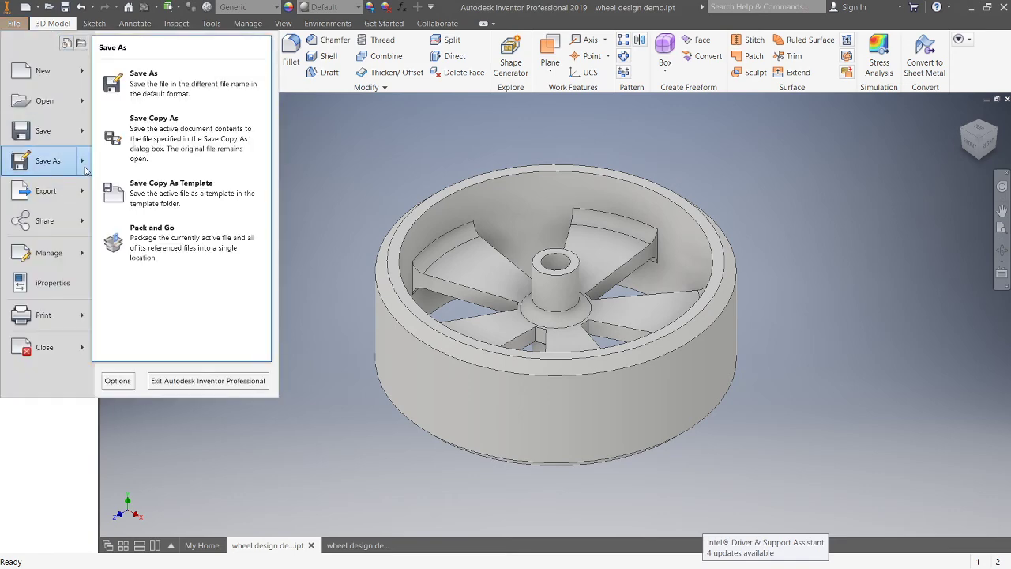
pyautogui.click(211, 130)
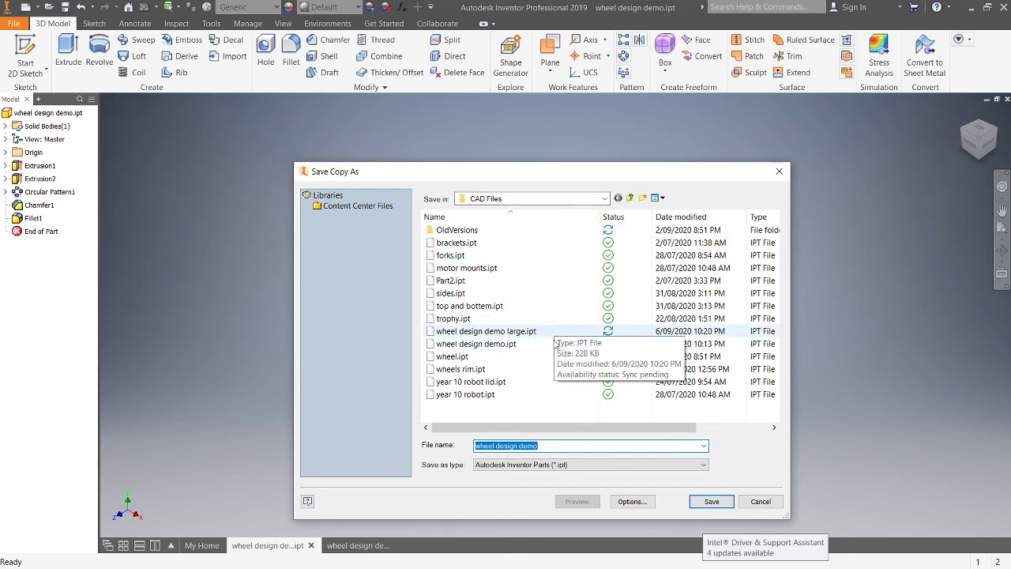
pyautogui.click(760, 502)
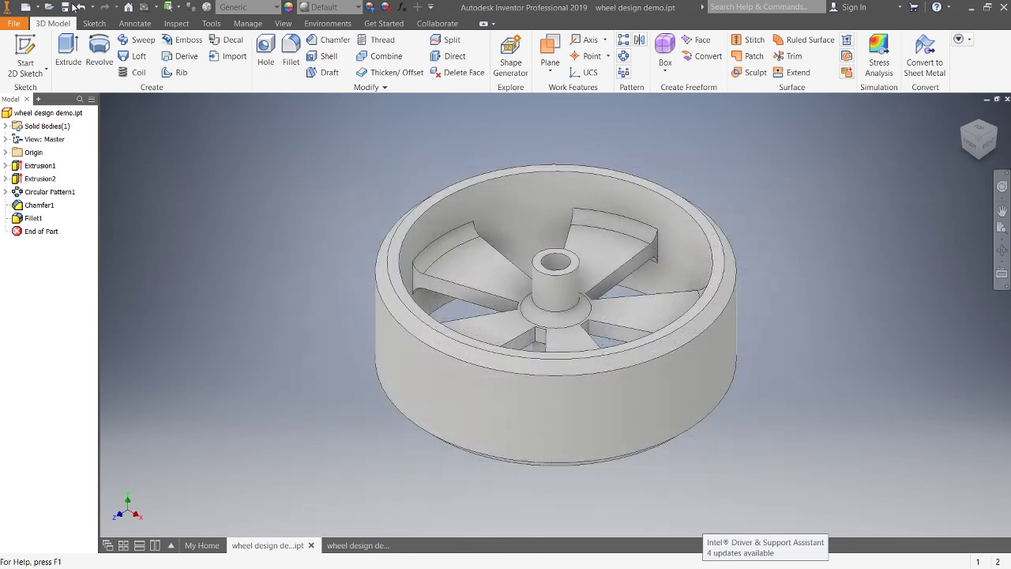
# Step: Browse the Open dialog's school folders looking for the wheel design demo large part, then cancel
pyautogui.click(13, 23)
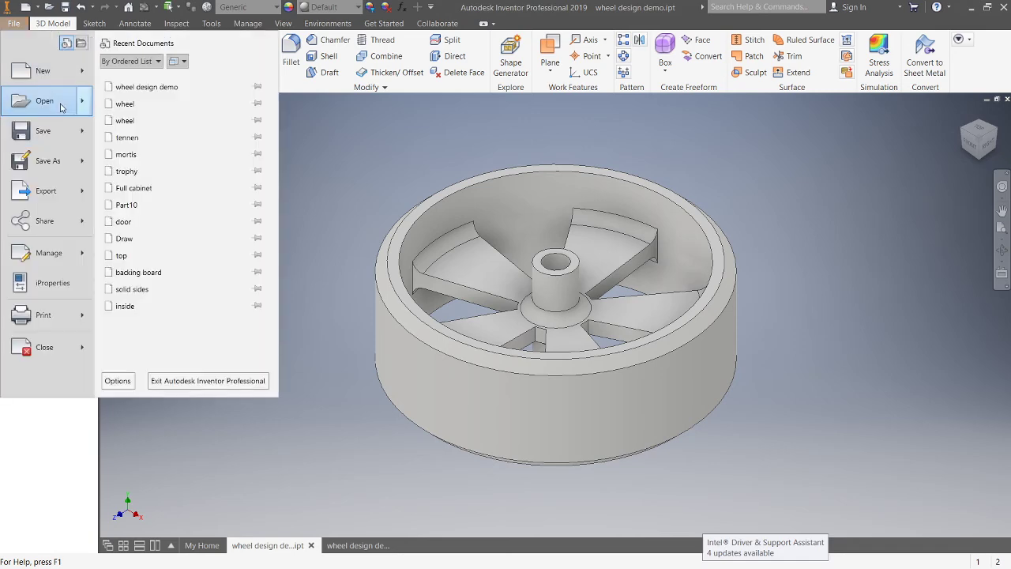
pyautogui.click(40, 100)
pyautogui.click(602, 198)
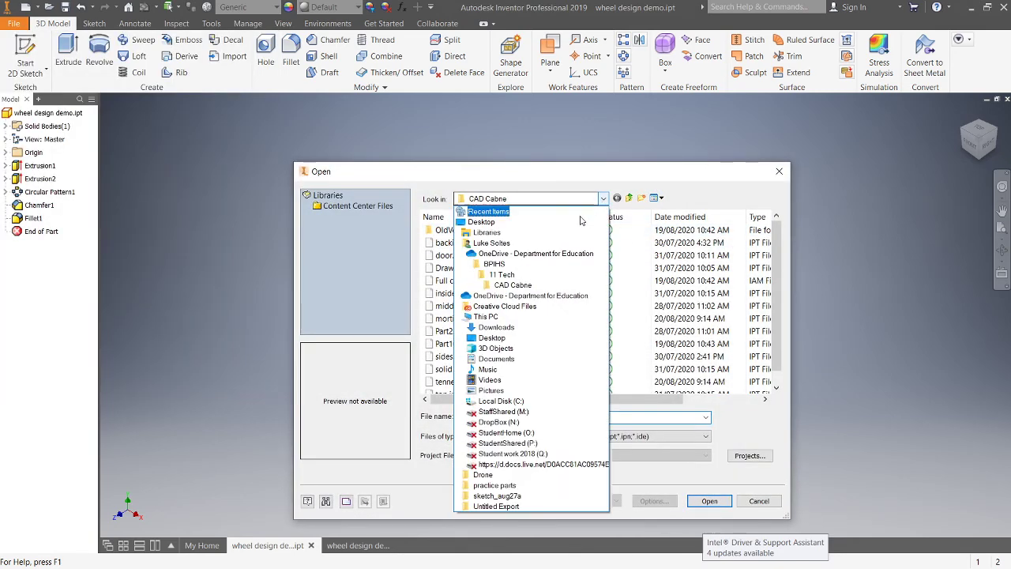
pyautogui.click(503, 274)
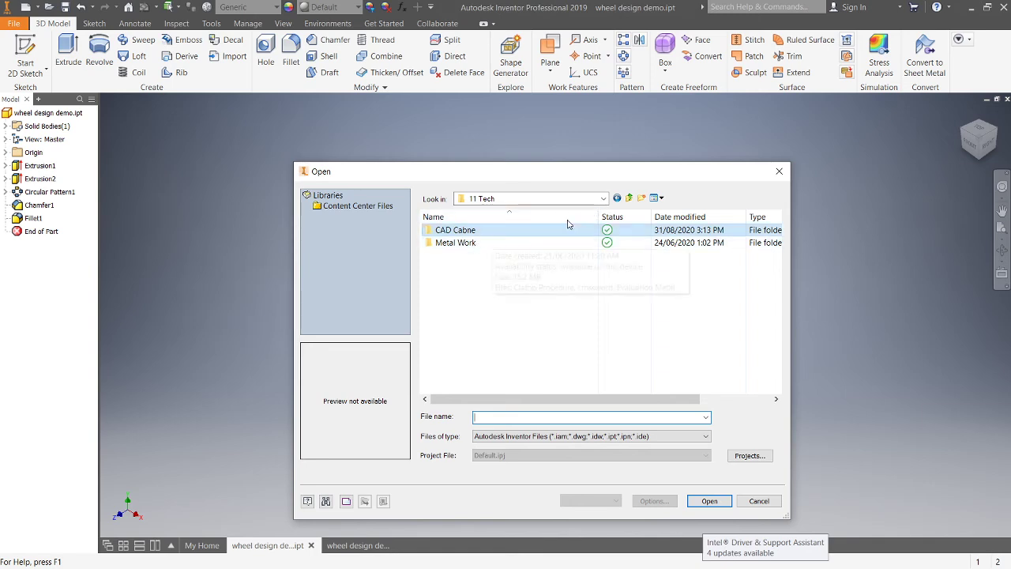
pyautogui.click(616, 199)
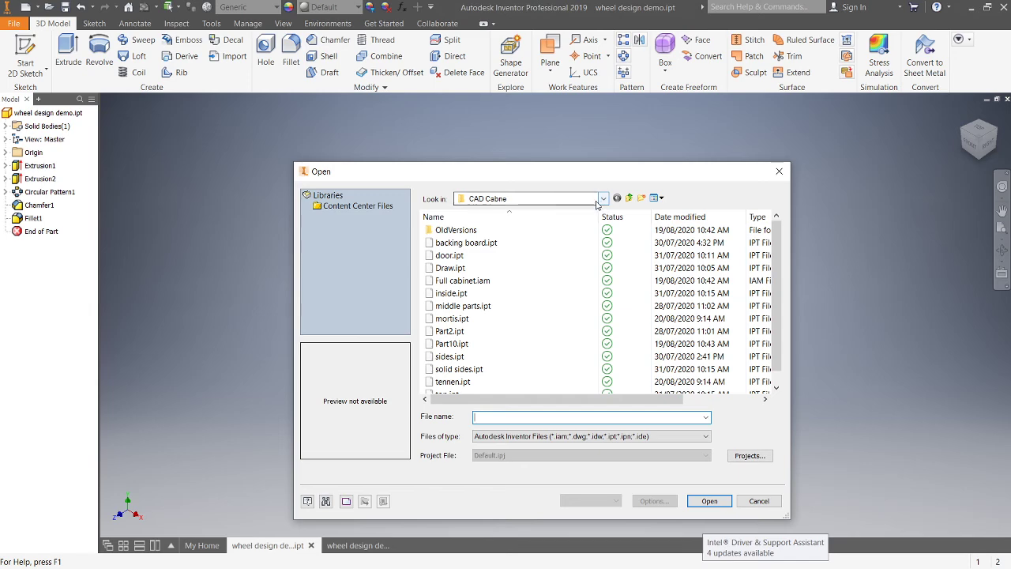
pyautogui.click(603, 199)
pyautogui.click(521, 263)
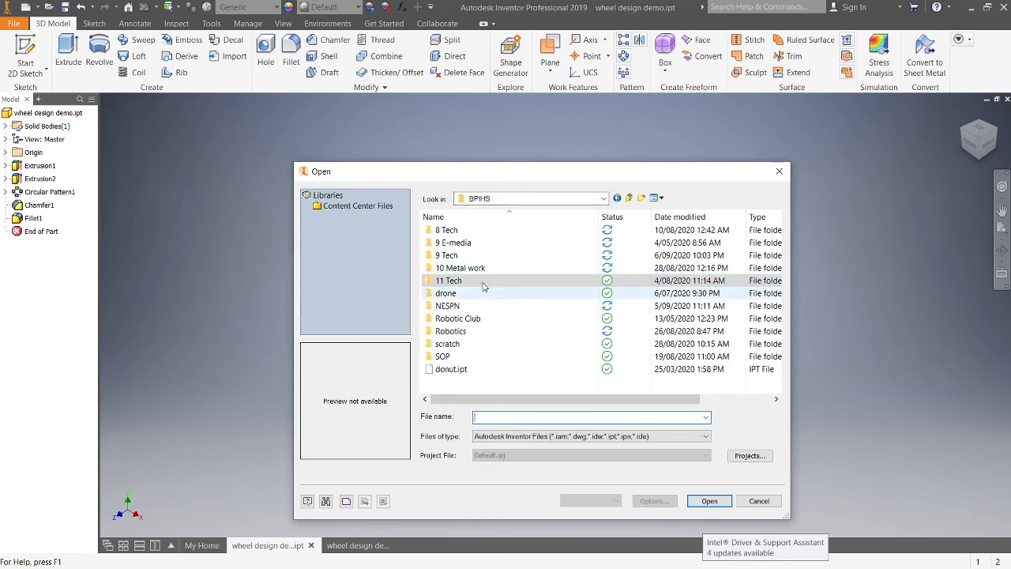
pyautogui.doubleClick(463, 269)
pyautogui.click(506, 230)
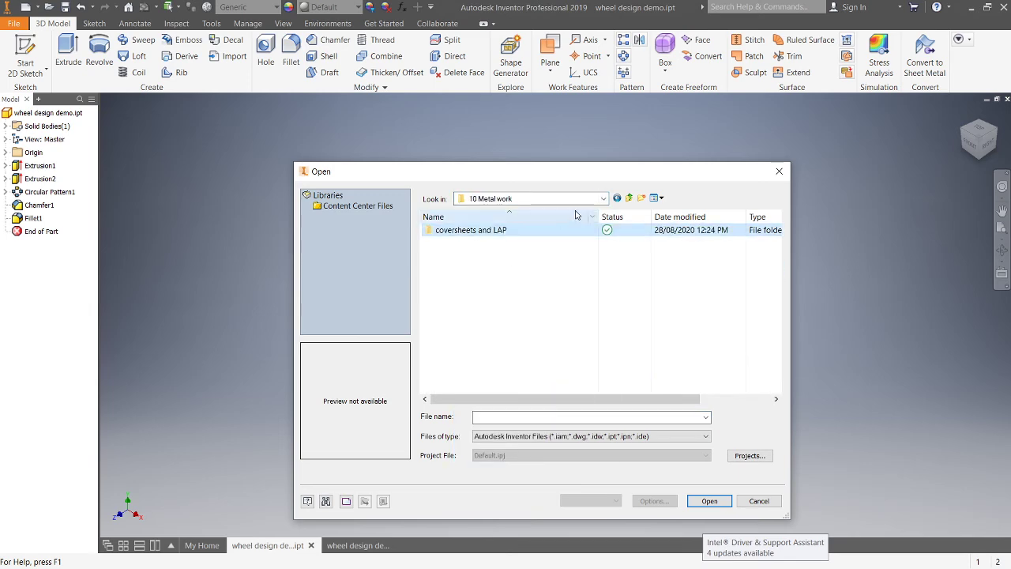
pyautogui.click(618, 198)
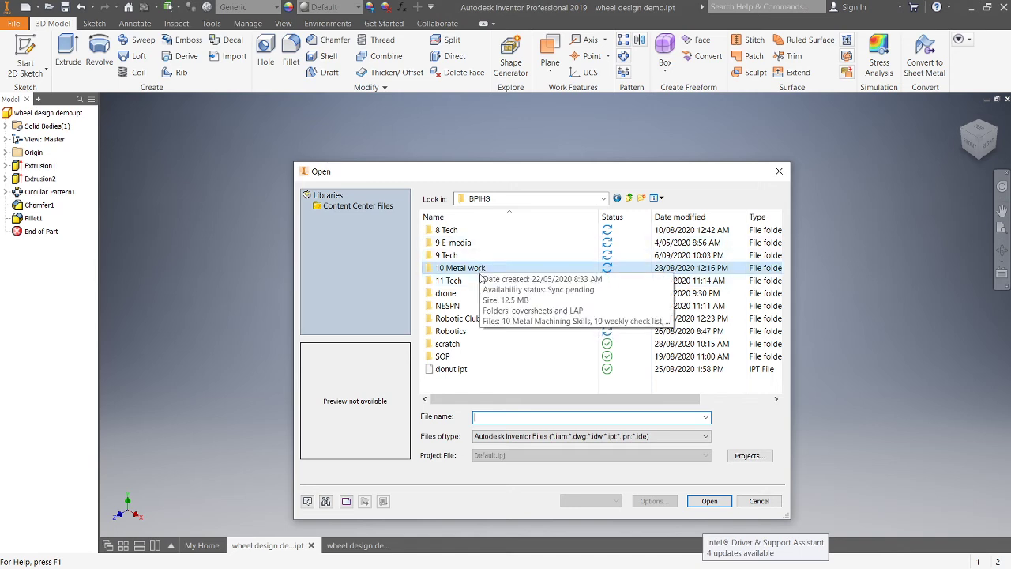
pyautogui.click(476, 282)
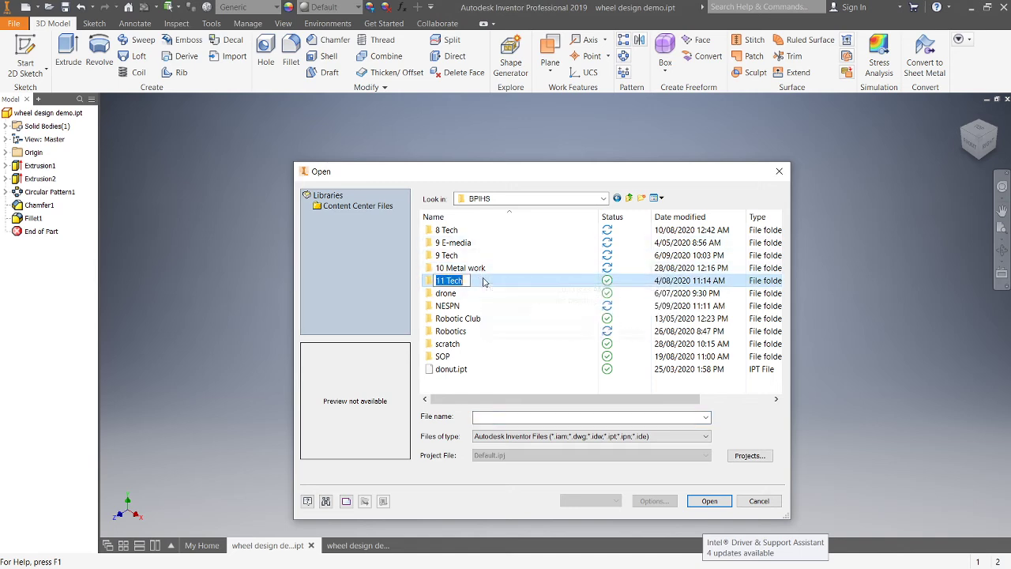
pyautogui.doubleClick(438, 282)
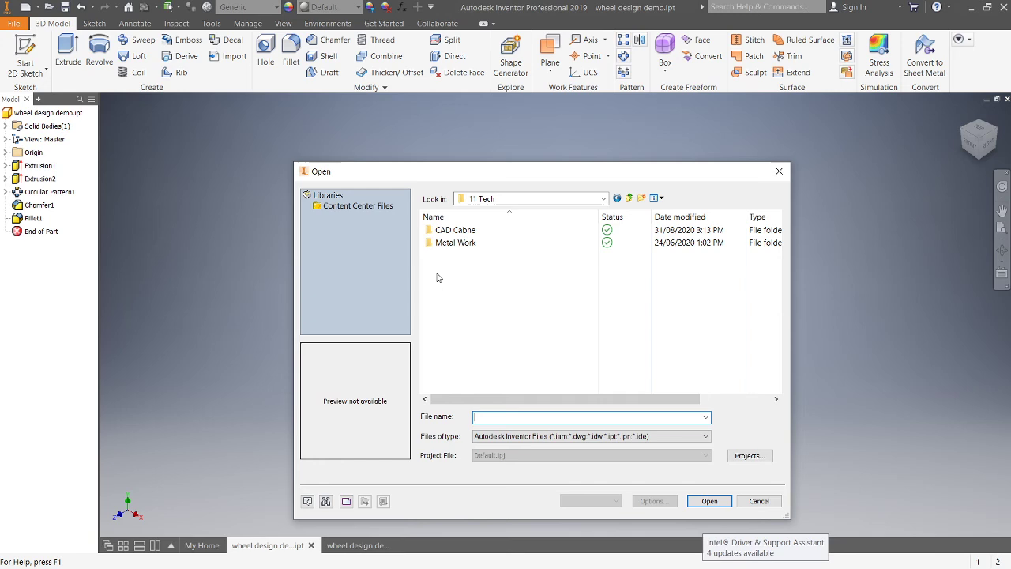
pyautogui.doubleClick(476, 246)
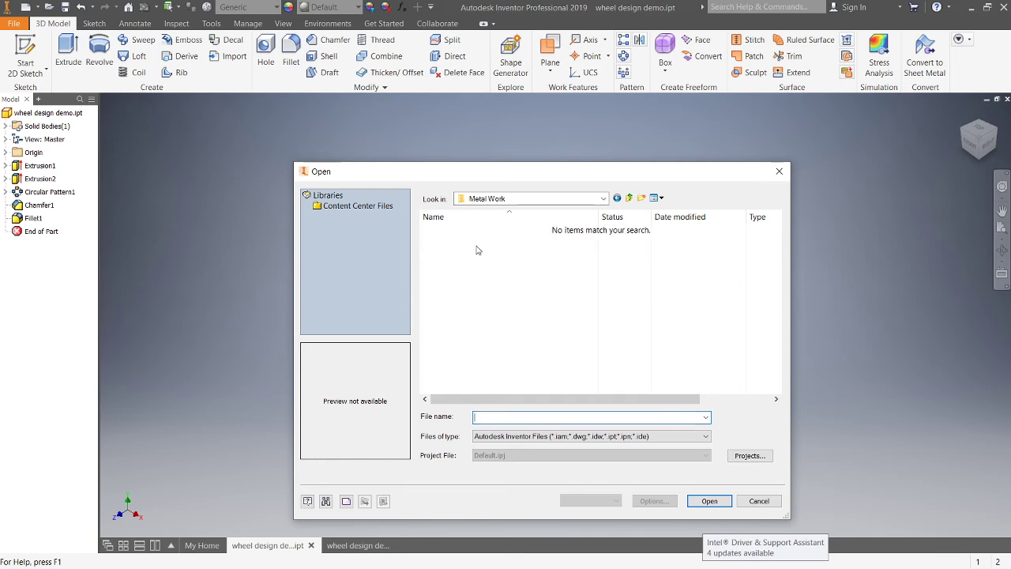
pyautogui.click(617, 199)
pyautogui.doubleClick(514, 229)
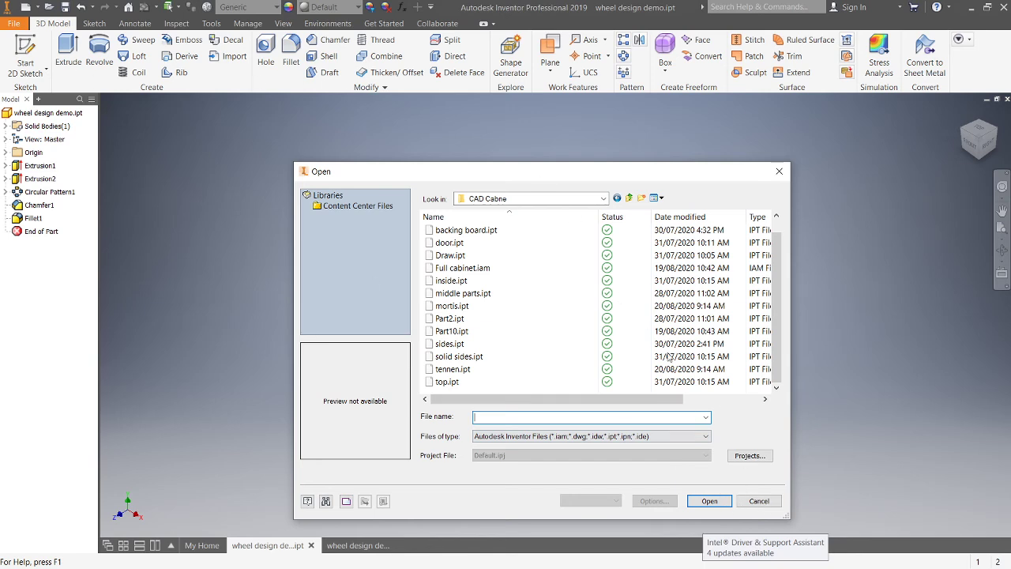
pyautogui.click(759, 501)
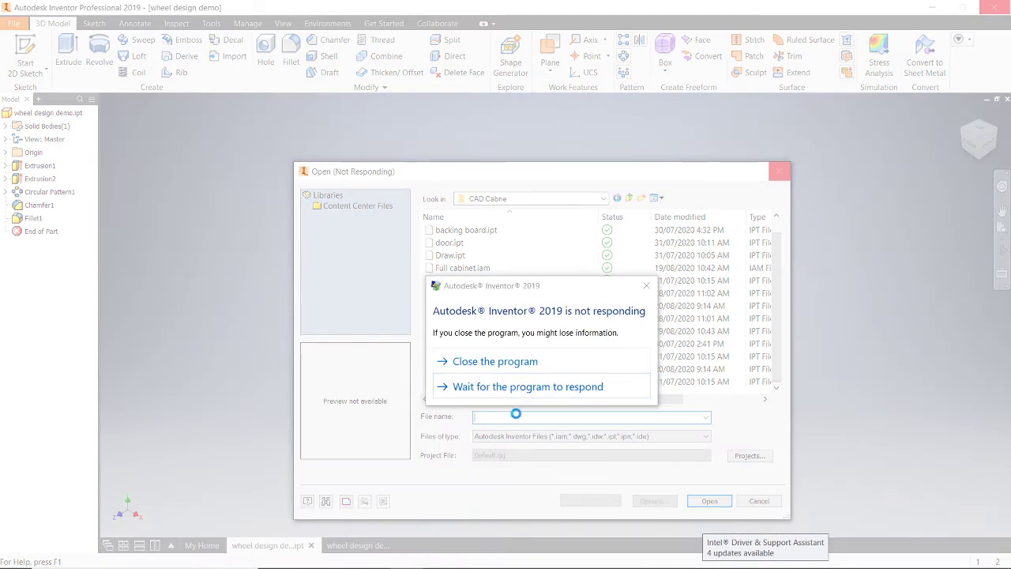
pyautogui.click(561, 387)
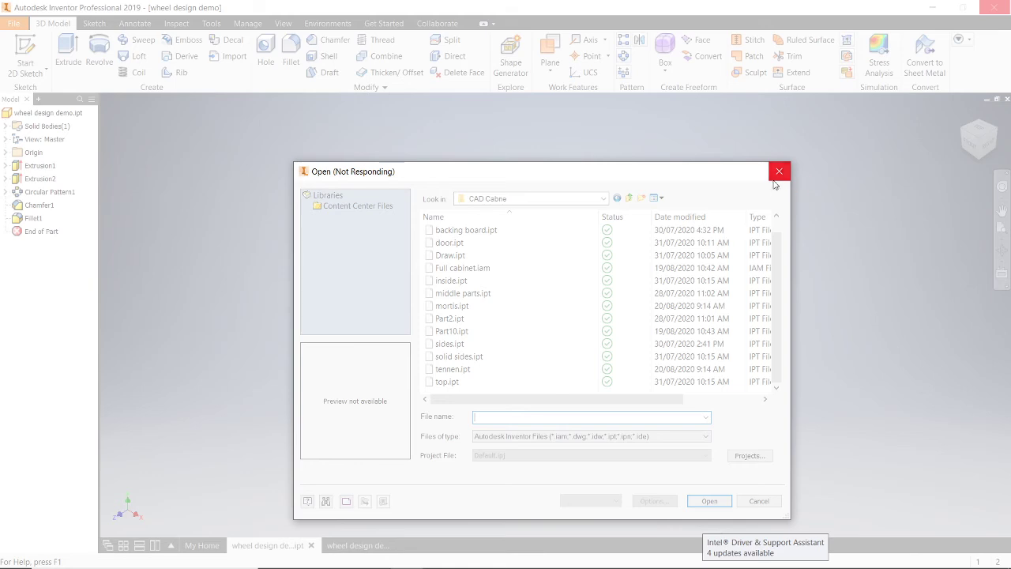
pyautogui.moveTo(947, 563)
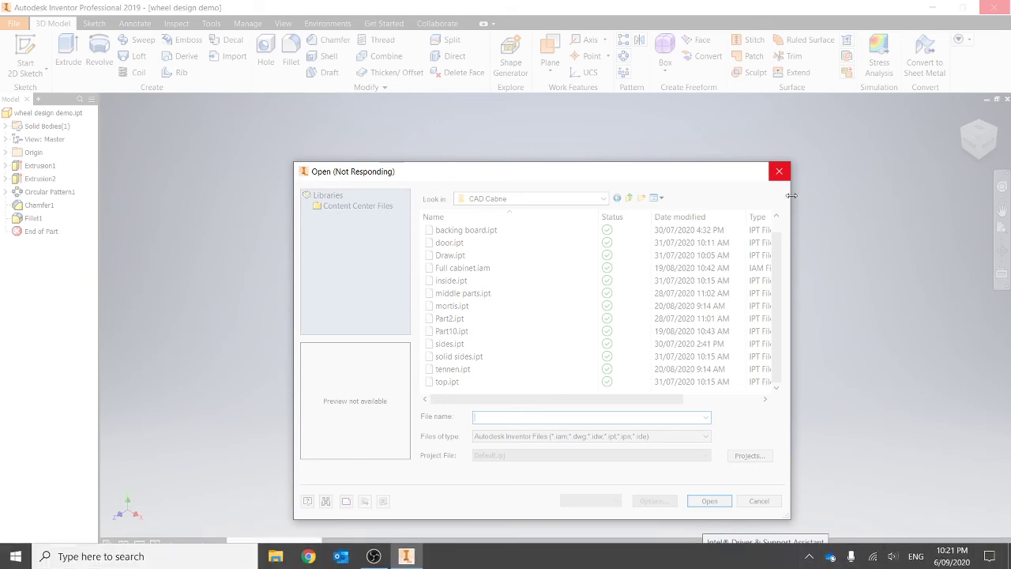
pyautogui.click(778, 173)
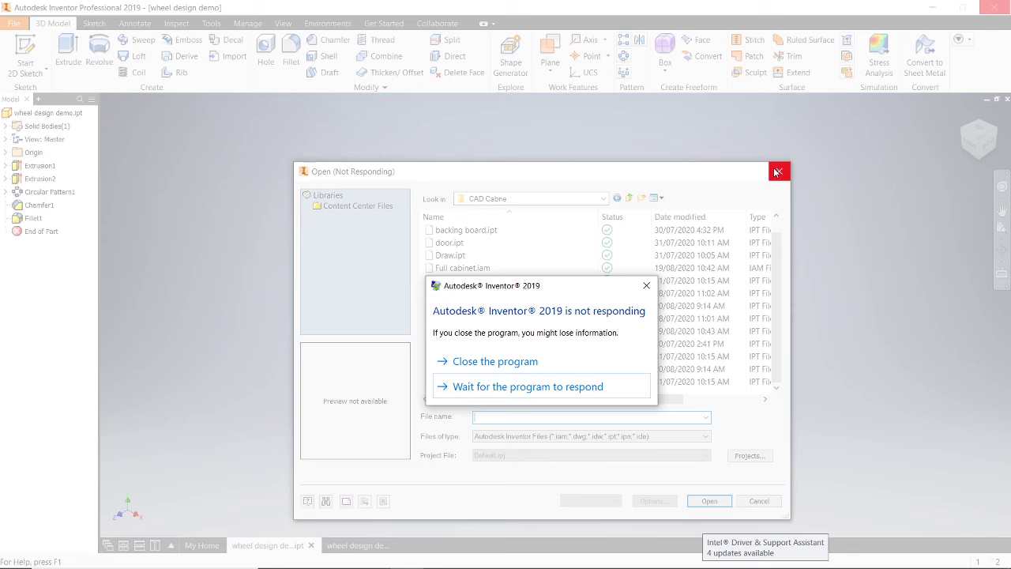
pyautogui.click(537, 395)
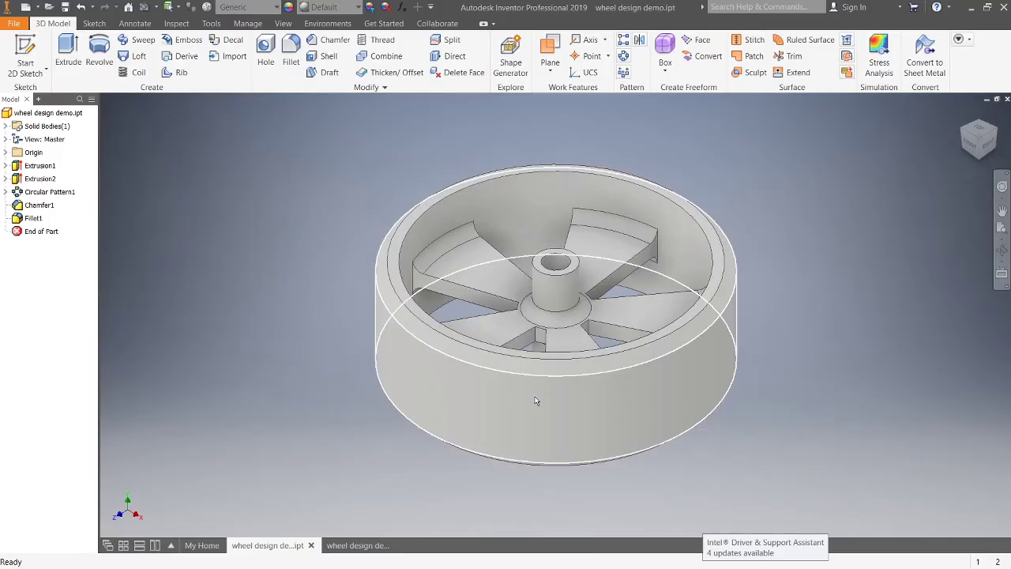
# Step: Check the save folder path in the Save As dialog's folder list, then cancel it
pyautogui.click(14, 23)
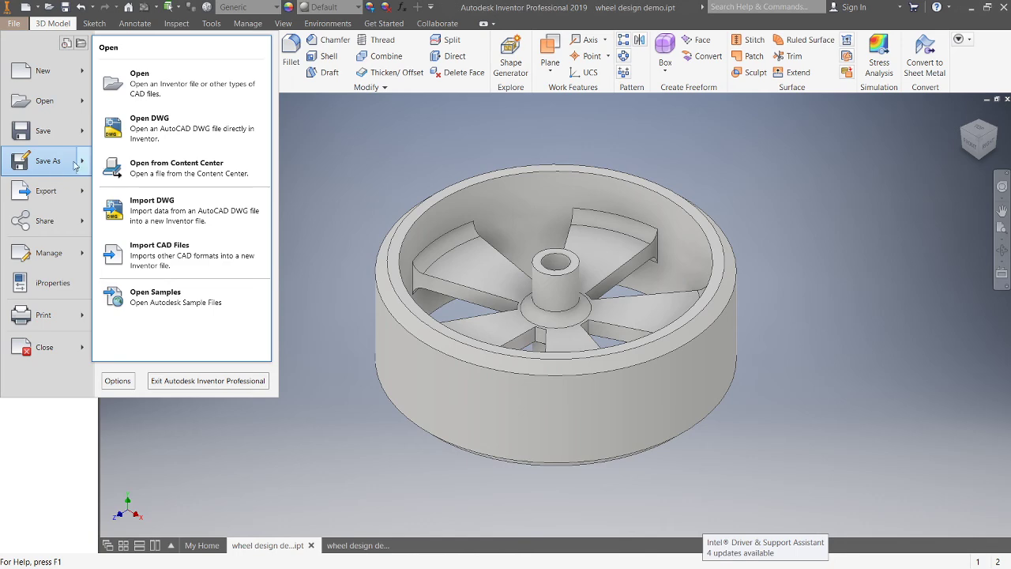
pyautogui.click(49, 165)
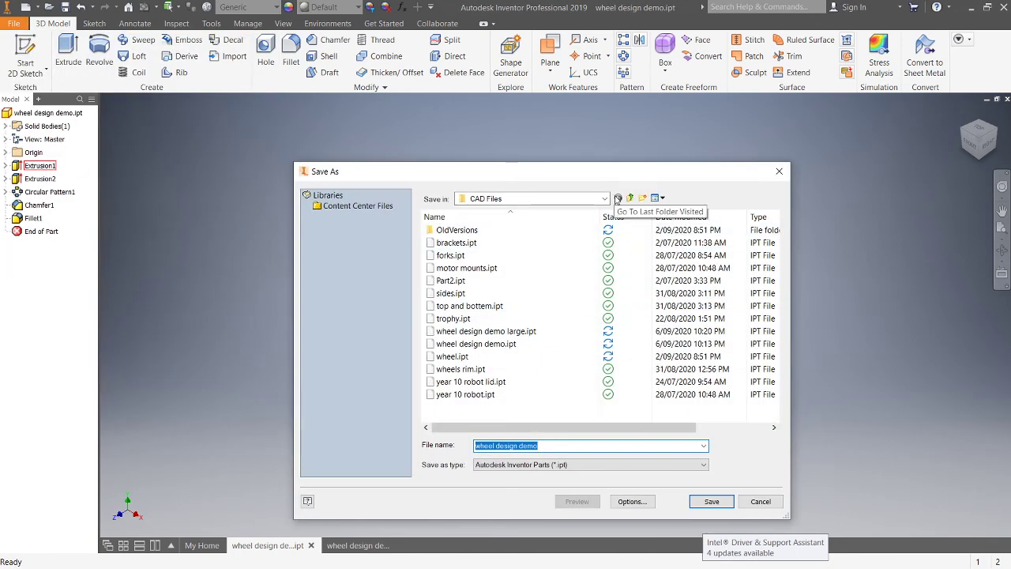
pyautogui.click(606, 199)
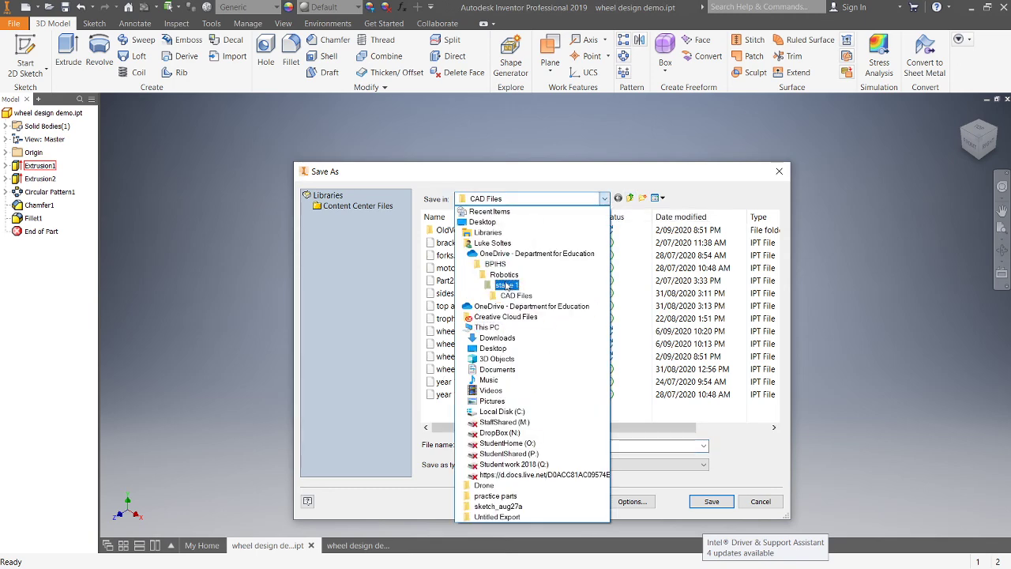
pyautogui.click(771, 504)
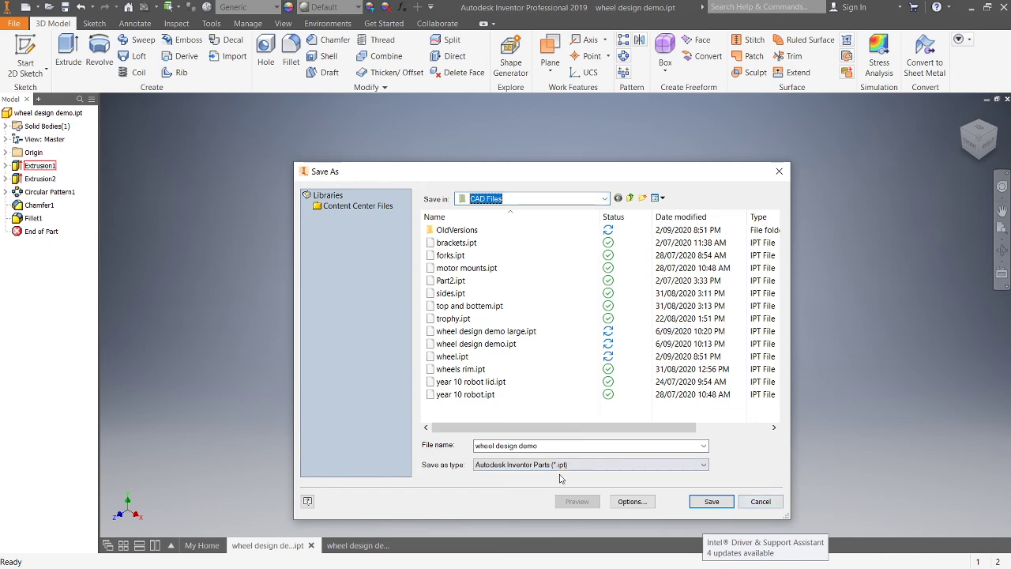
pyautogui.click(760, 502)
pyautogui.click(47, 113)
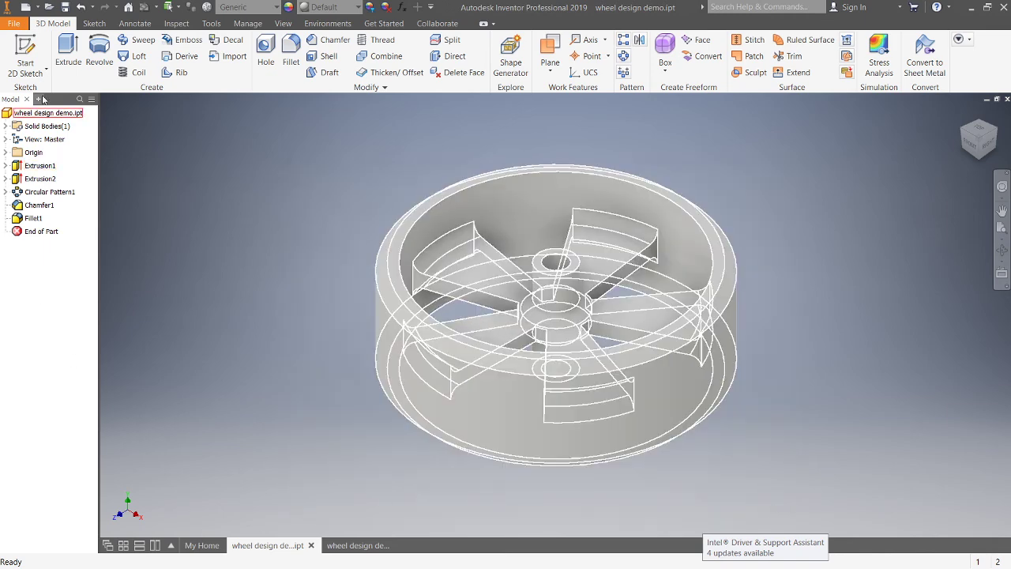
# Step: Open wheel design demo large.ipt from the Robotics stage 1 CAD Files folder
pyautogui.click(22, 26)
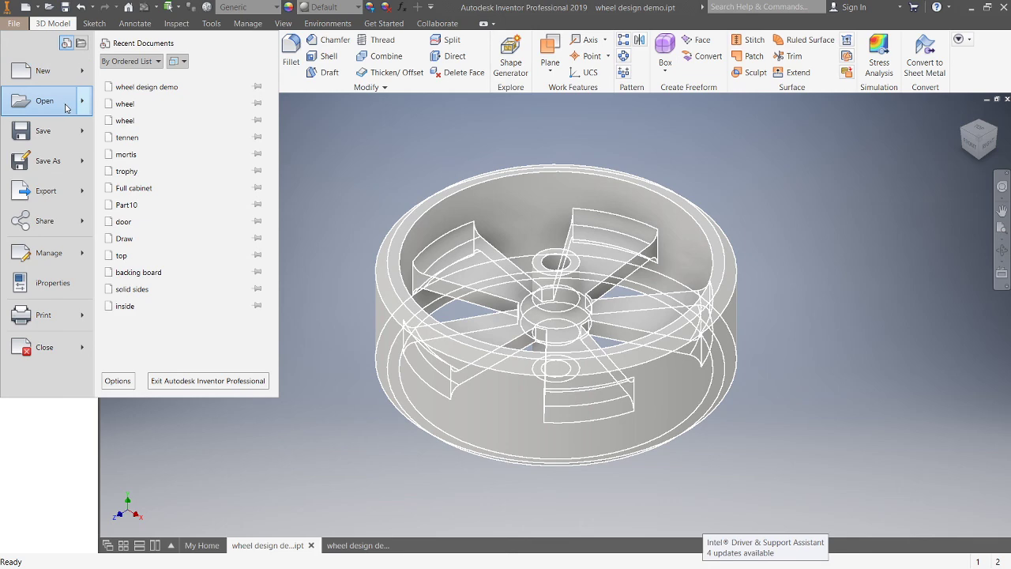
pyautogui.click(40, 98)
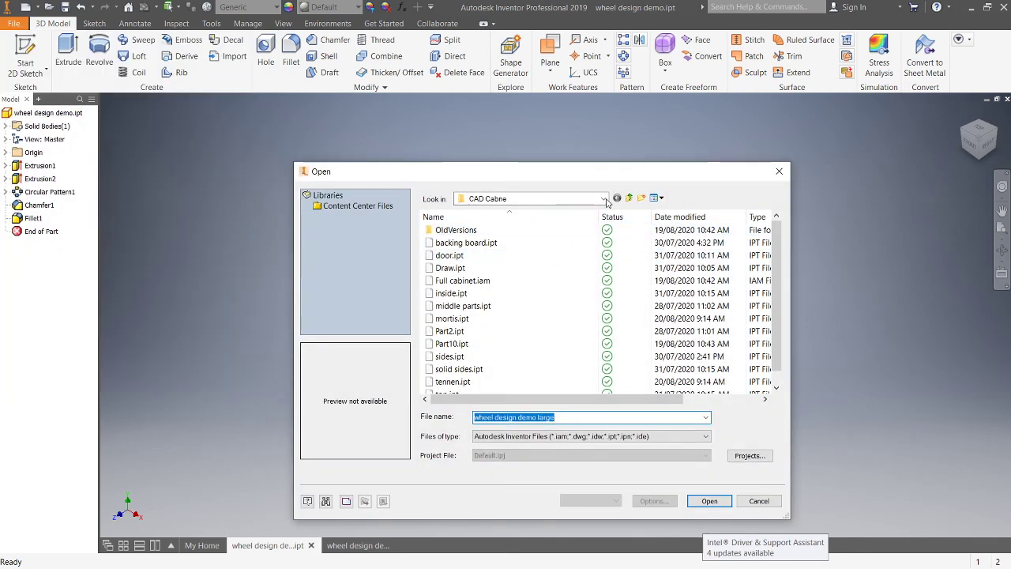
pyautogui.click(629, 198)
pyautogui.click(629, 197)
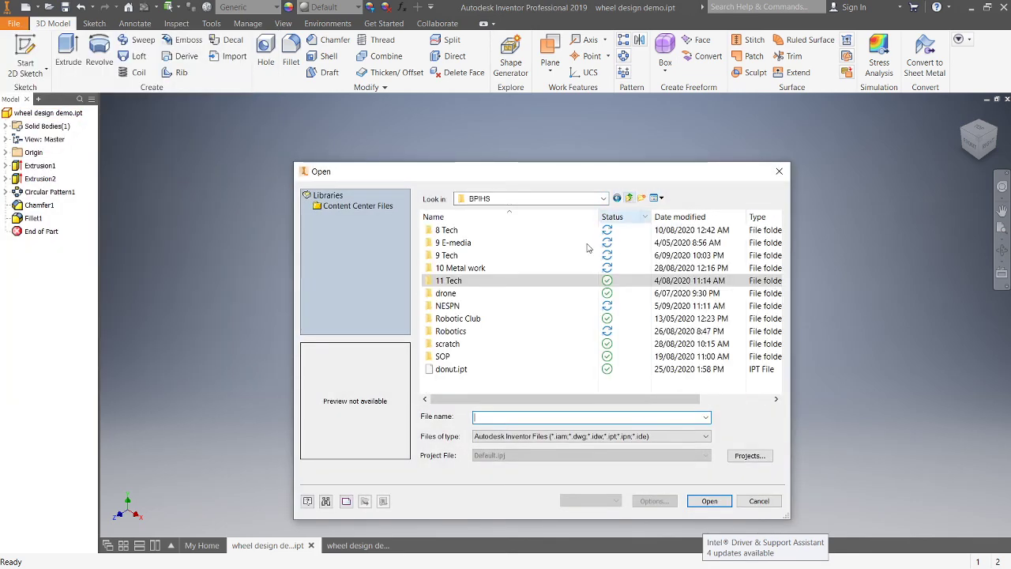
pyautogui.doubleClick(459, 331)
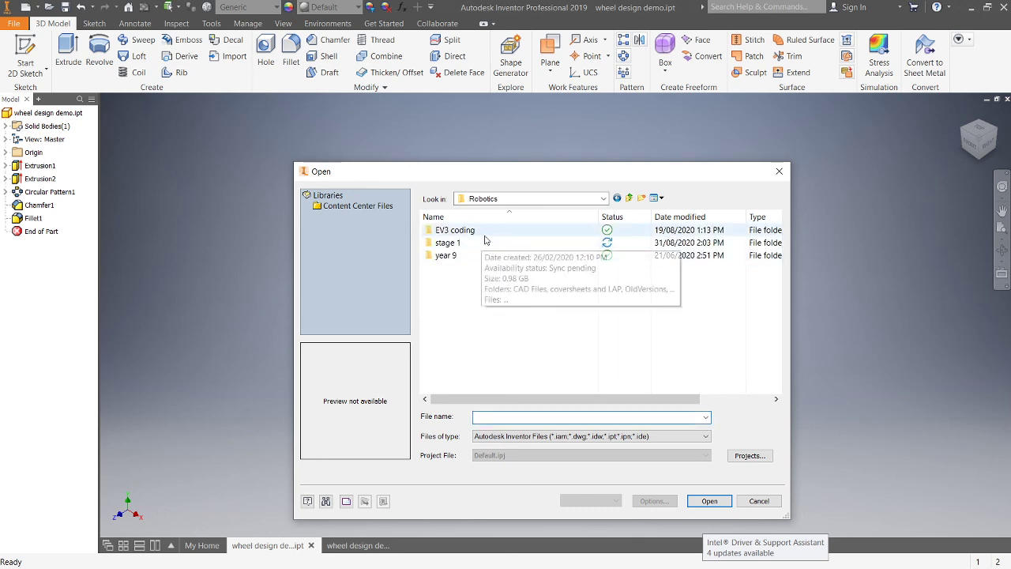
pyautogui.doubleClick(486, 242)
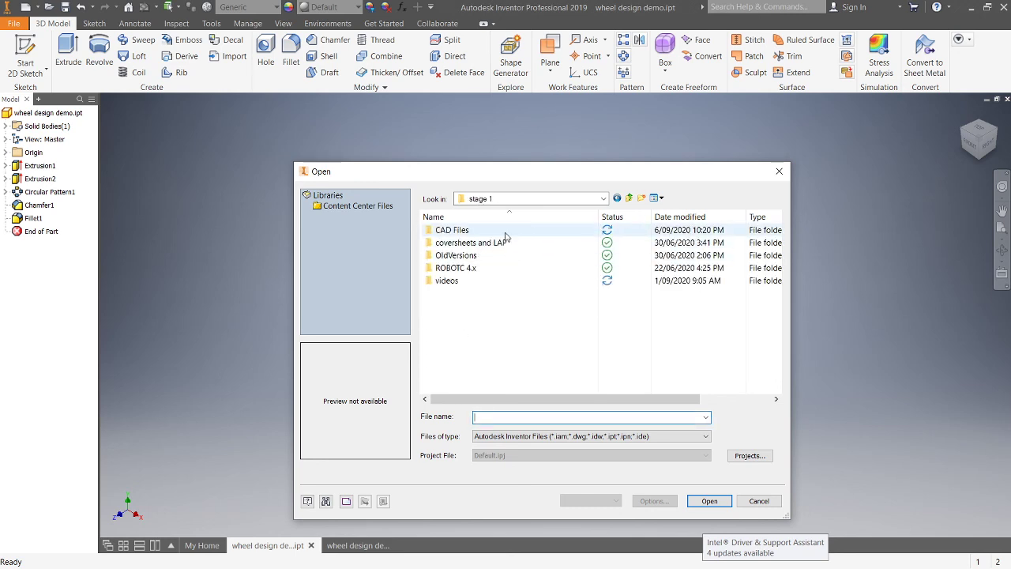
pyautogui.doubleClick(505, 233)
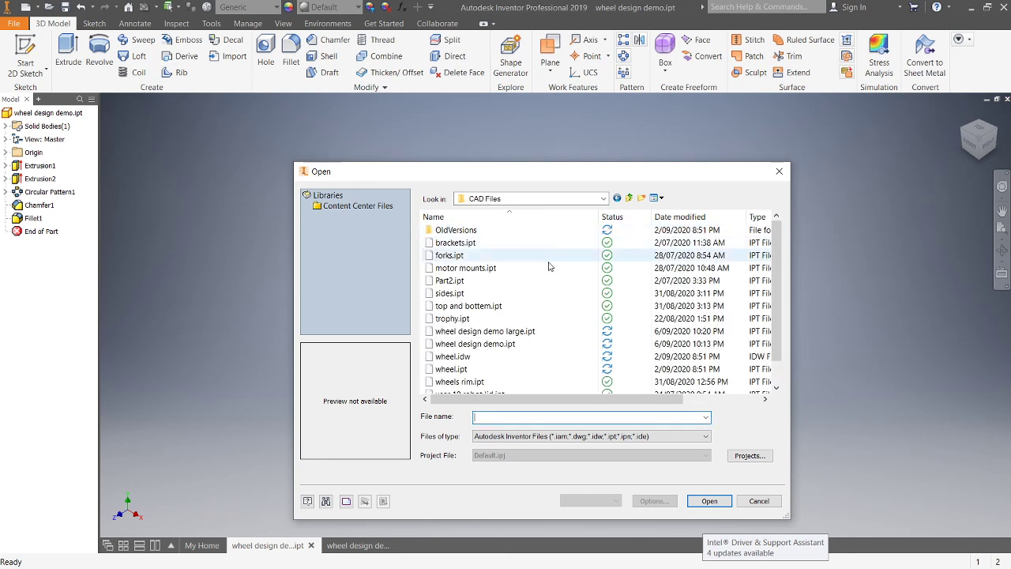
pyautogui.click(543, 332)
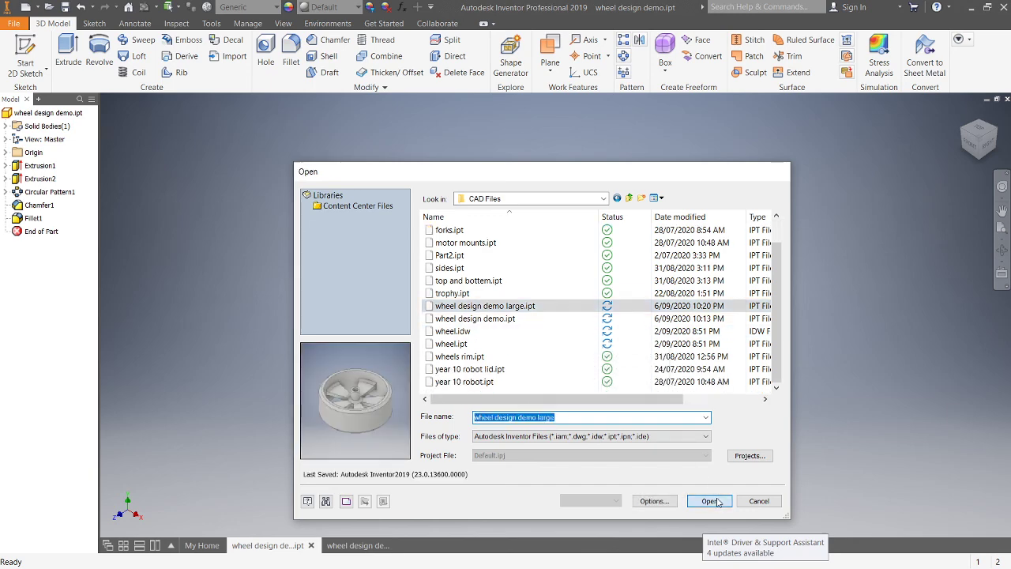
pyautogui.click(710, 501)
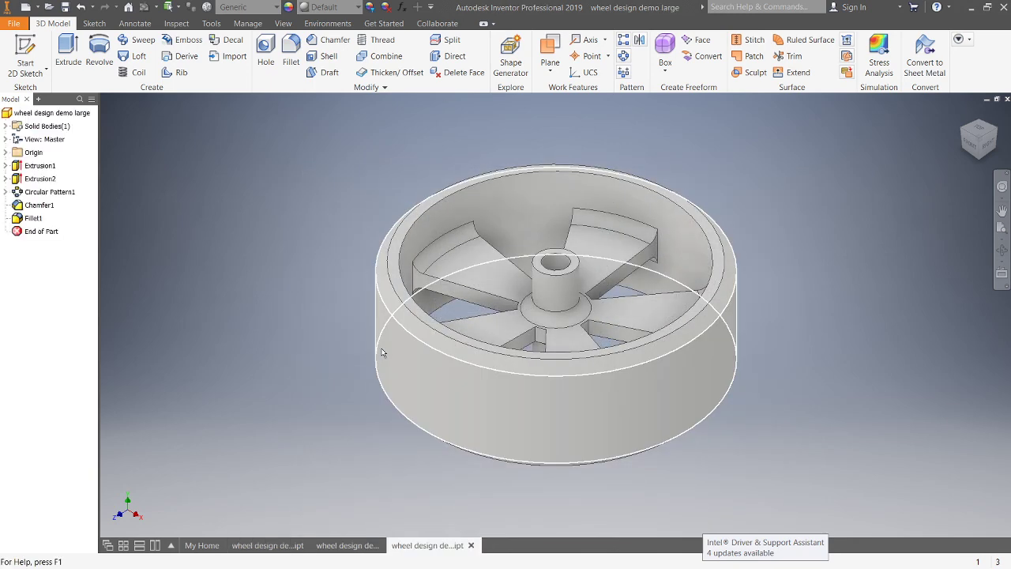
# Step: Edit Sketch1 under Extrusion1 and set the wheel's outer diameter dimension to 74 mm
pyautogui.click(6, 167)
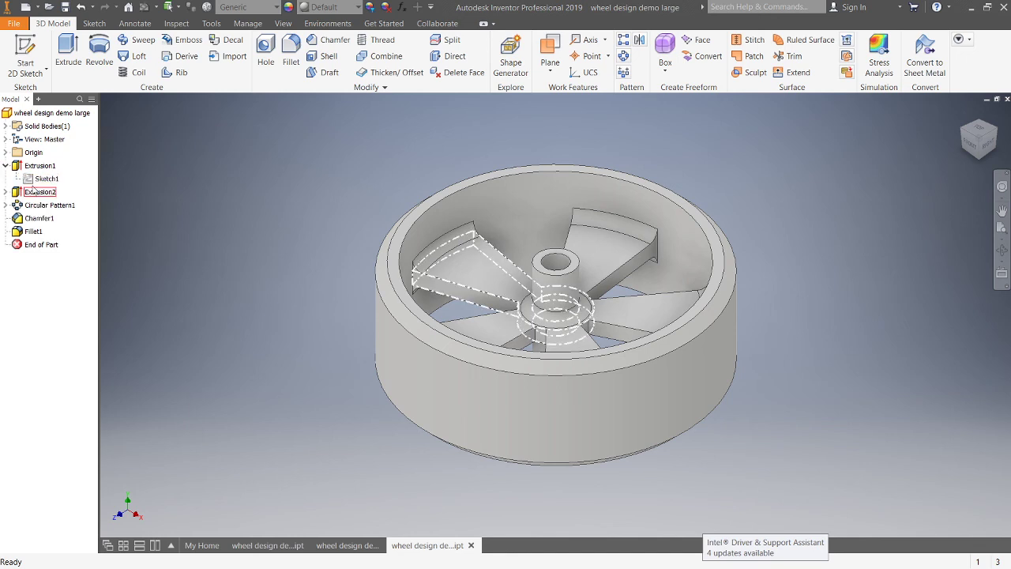
pyautogui.click(6, 166)
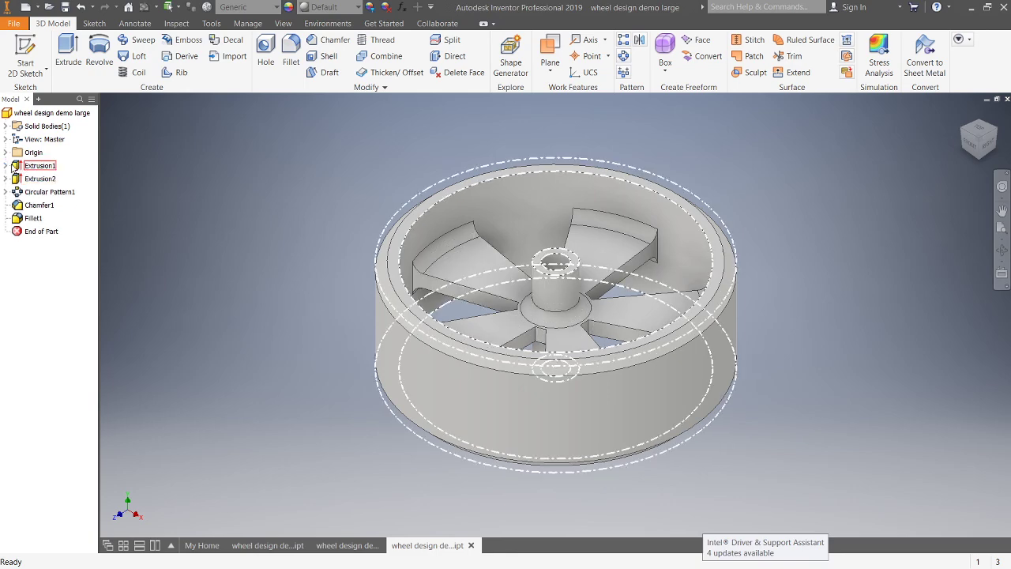
pyautogui.click(7, 166)
pyautogui.doubleClick(32, 182)
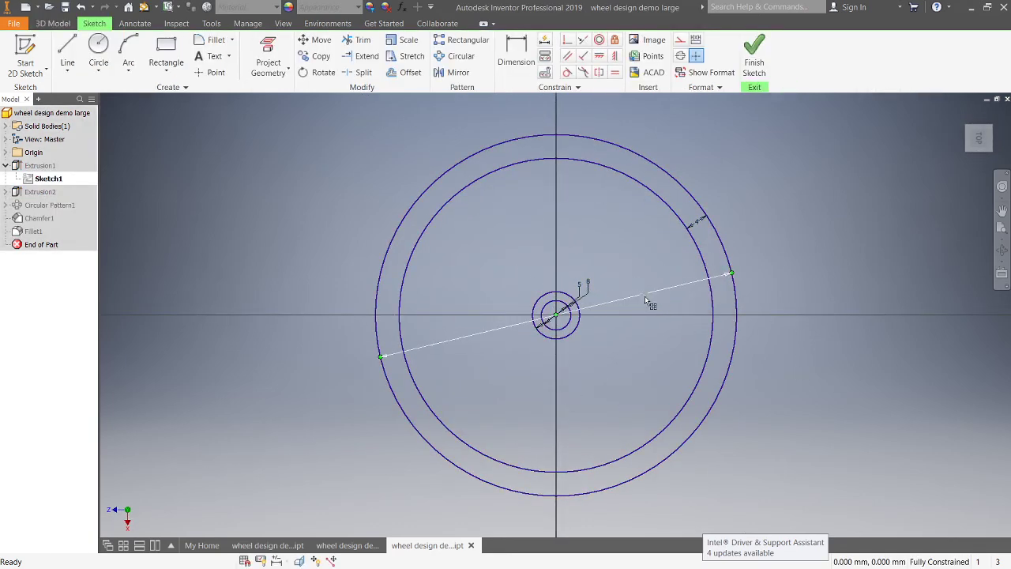
pyautogui.doubleClick(644, 295)
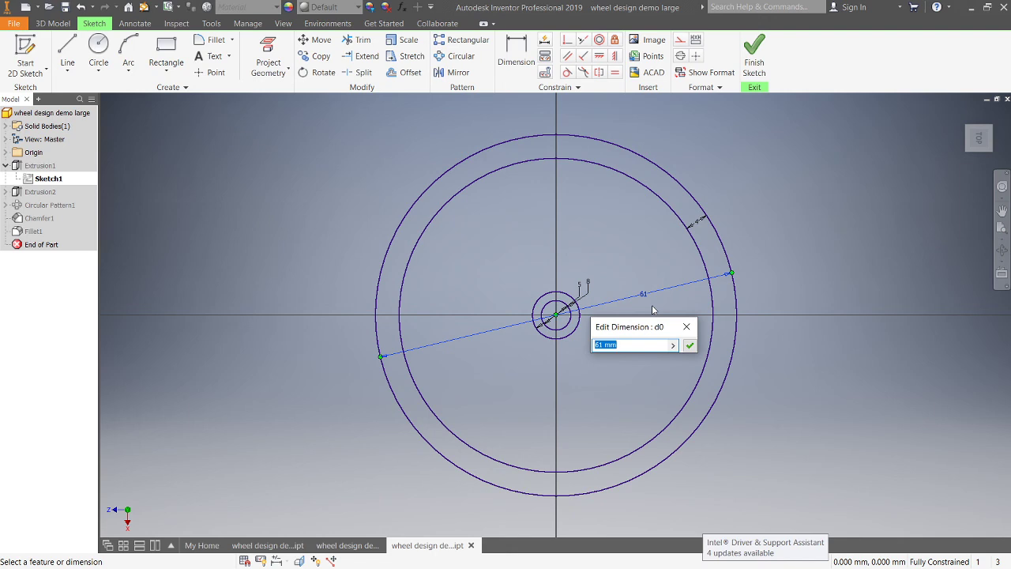
pyautogui.press('Return')
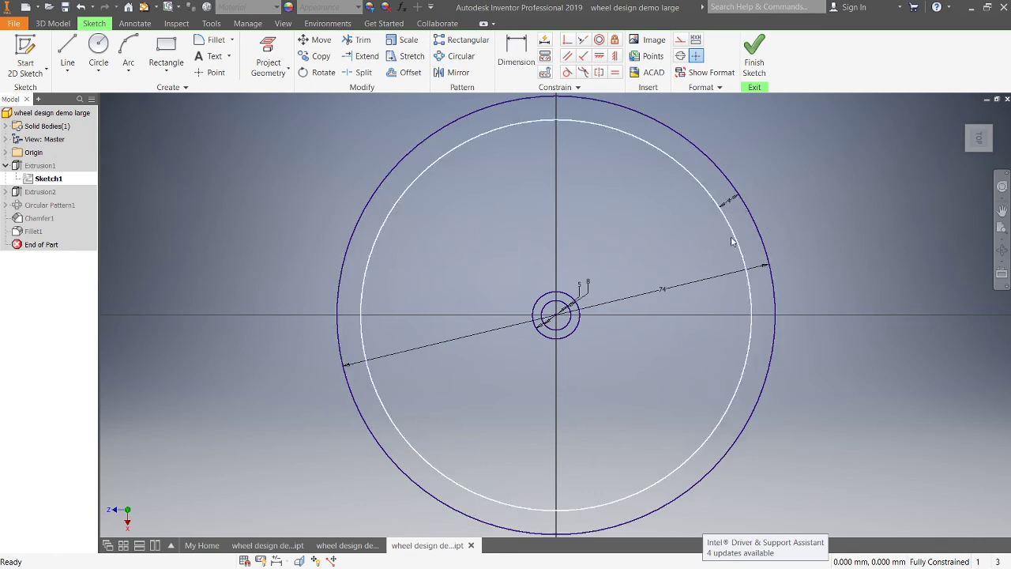
# Step: Set the wheel rim's thickness dimension to 6 mm and finish the sketch
pyautogui.doubleClick(734, 207)
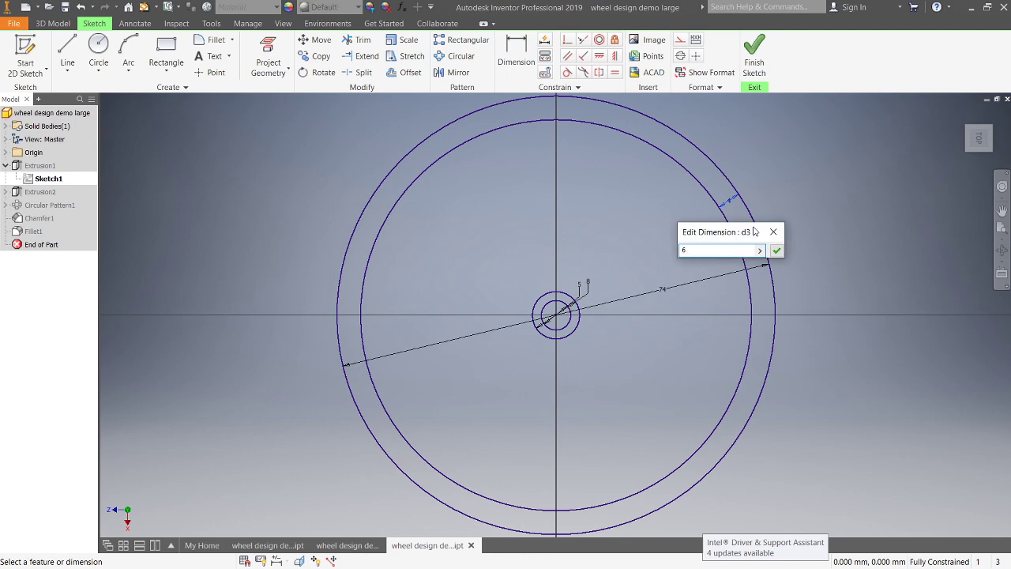
pyautogui.press('Return')
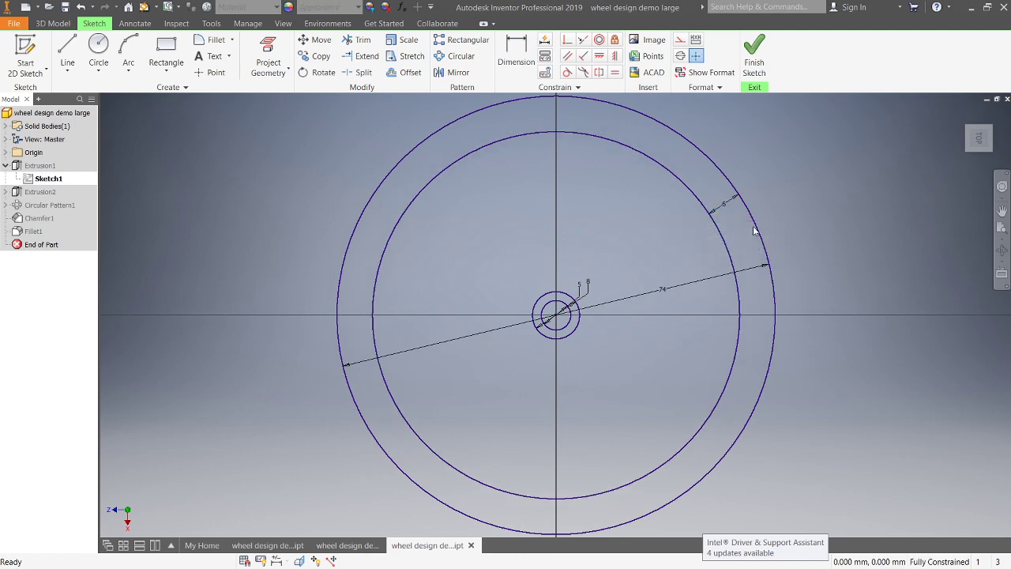
pyautogui.click(754, 55)
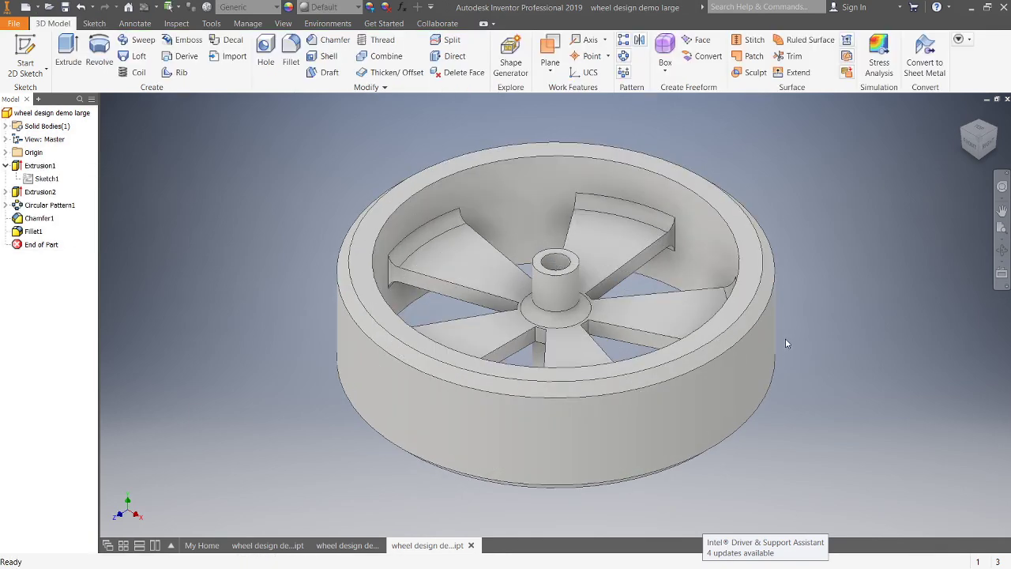
# Step: Switch to the wheel design demo drawing and place a new base view of the wheel in Top orientation
pyautogui.keyDown('shift'); pyautogui.moveTo(757, 217); pyautogui.dragTo(772, 268, button='middle'); pyautogui.keyUp('shift')
pyautogui.moveTo(669, 399)
pyautogui.mouseDown(button='middle')
pyautogui.moveTo(644, 332)
pyautogui.moveTo(631, 330)
pyautogui.mouseUp(button='middle')
pyautogui.click(346, 551)
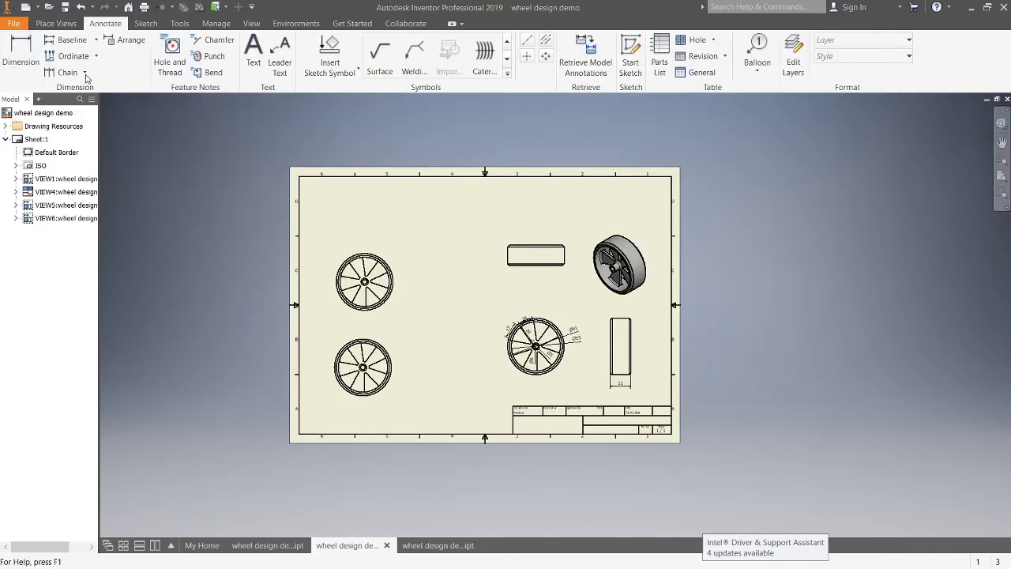
pyautogui.click(55, 22)
pyautogui.click(13, 51)
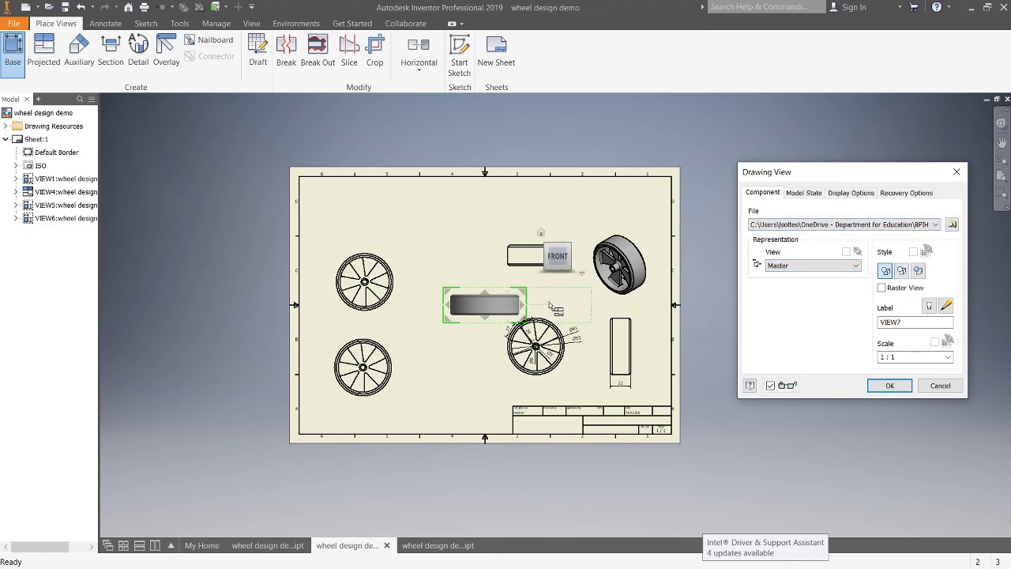
pyautogui.click(558, 237)
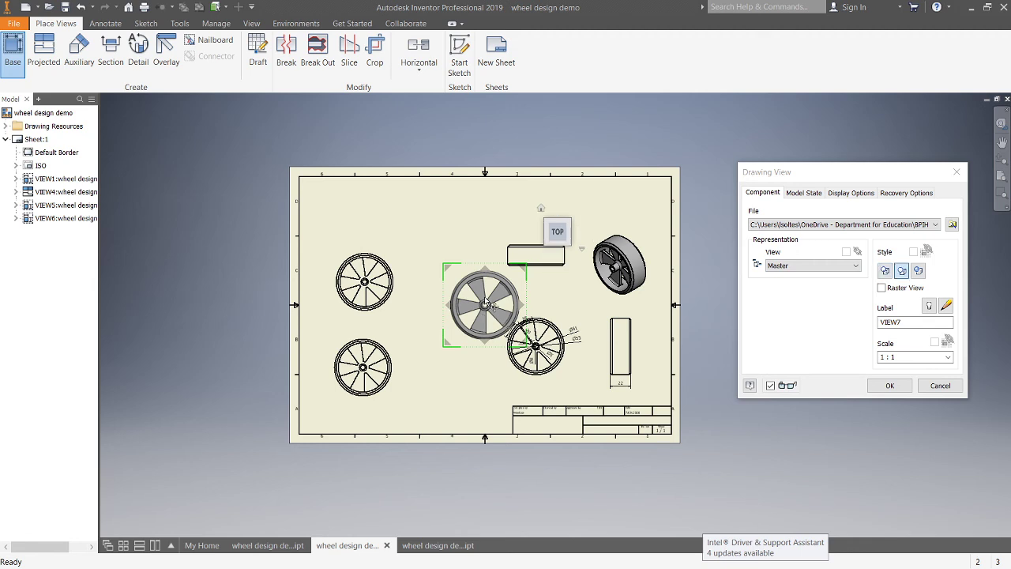
pyautogui.moveTo(486, 316); pyautogui.dragTo(444, 289)
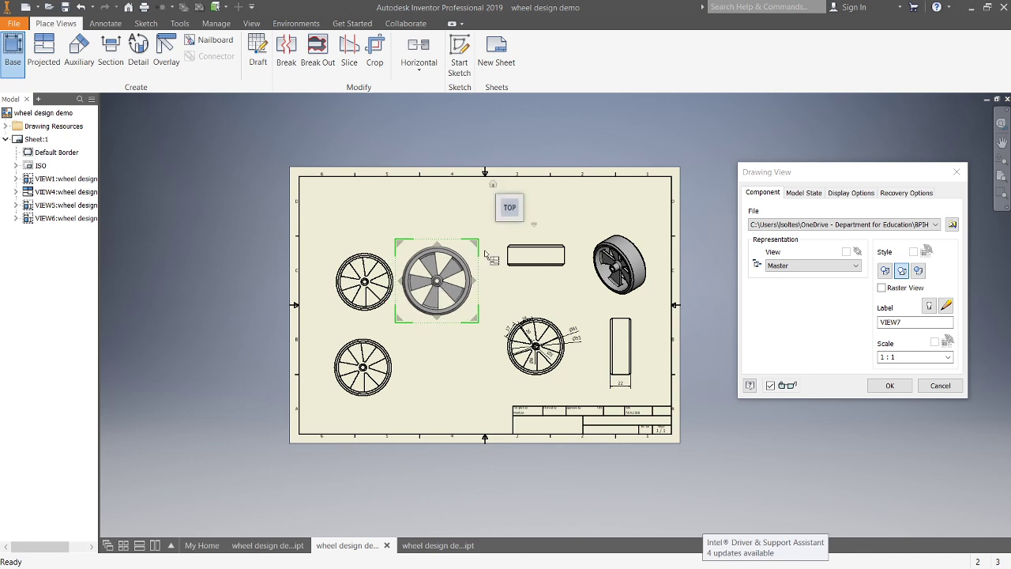
pyautogui.click(890, 385)
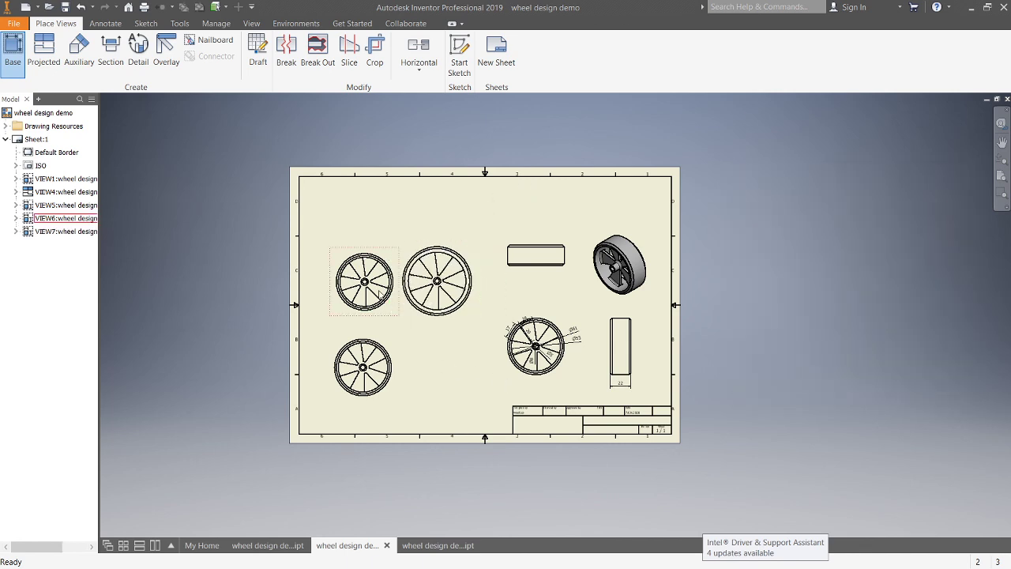
# Step: Delete the old upper-left wheel view from the drawing sheet
pyautogui.click(377, 305)
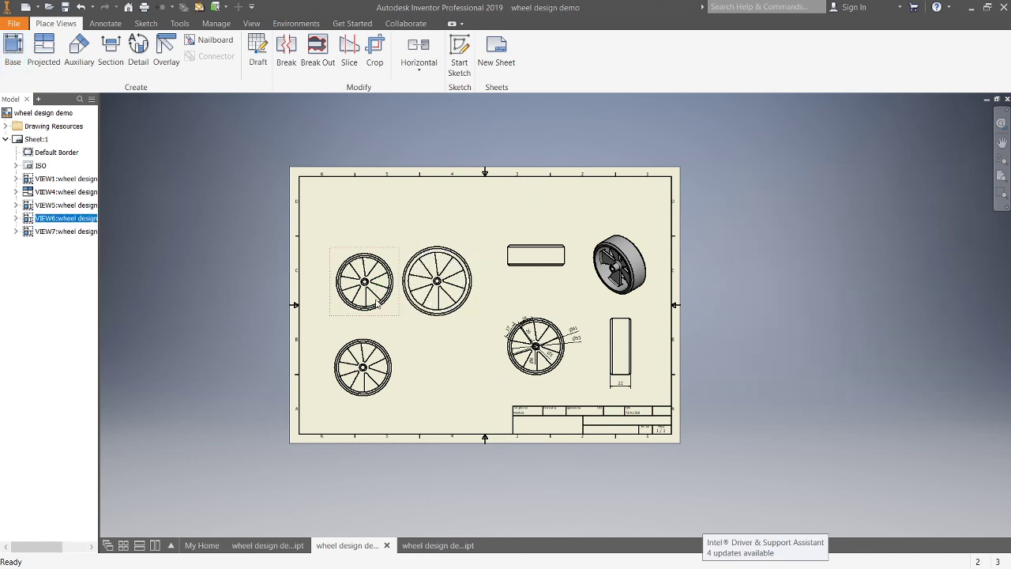
pyautogui.press('Delete')
pyautogui.click(480, 321)
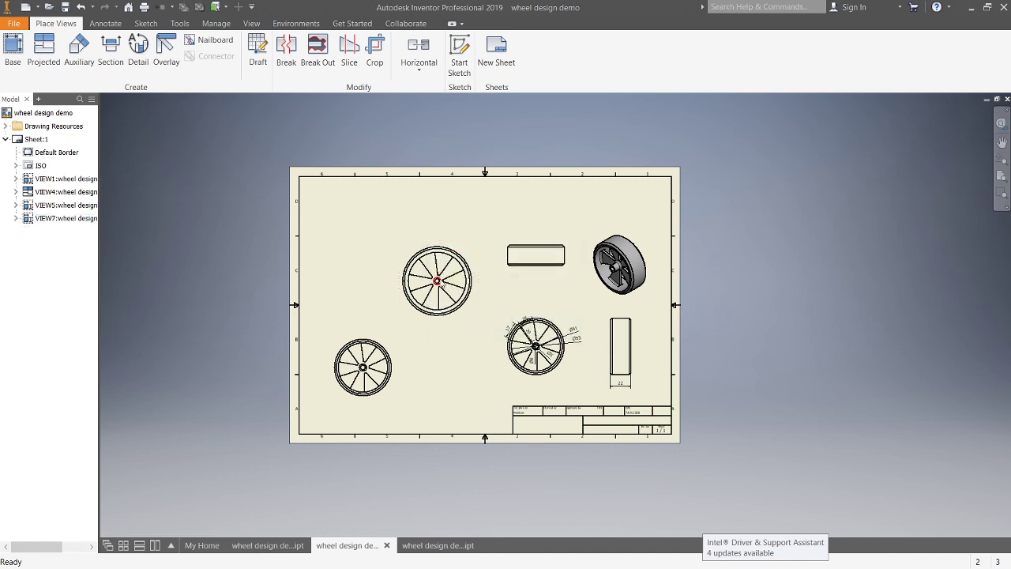
# Step: Move the new wheel view into the vacated upper-left position on the sheet
pyautogui.doubleClick(444, 278)
pyautogui.moveTo(452, 273); pyautogui.dragTo(382, 272)
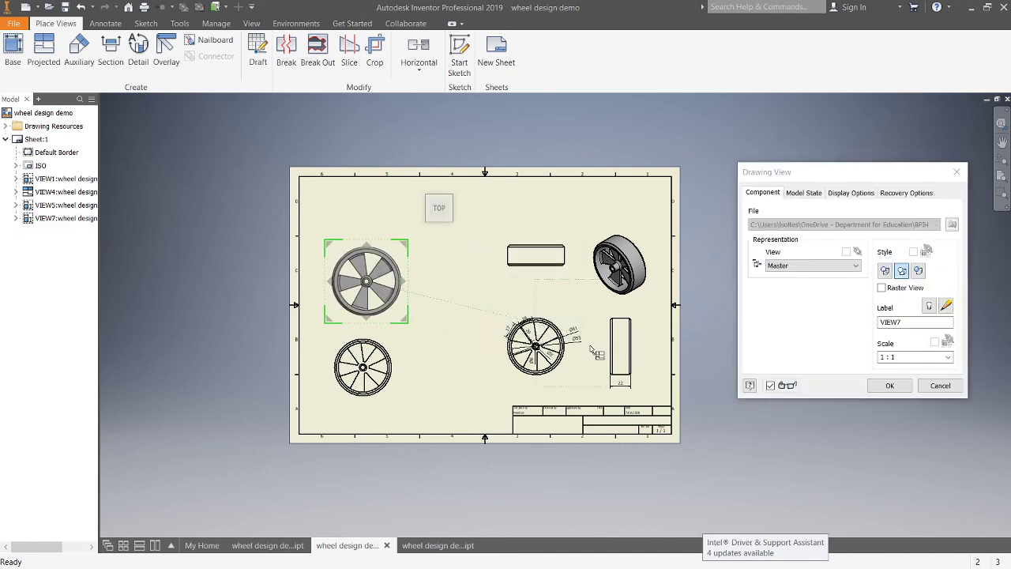
pyautogui.click(889, 385)
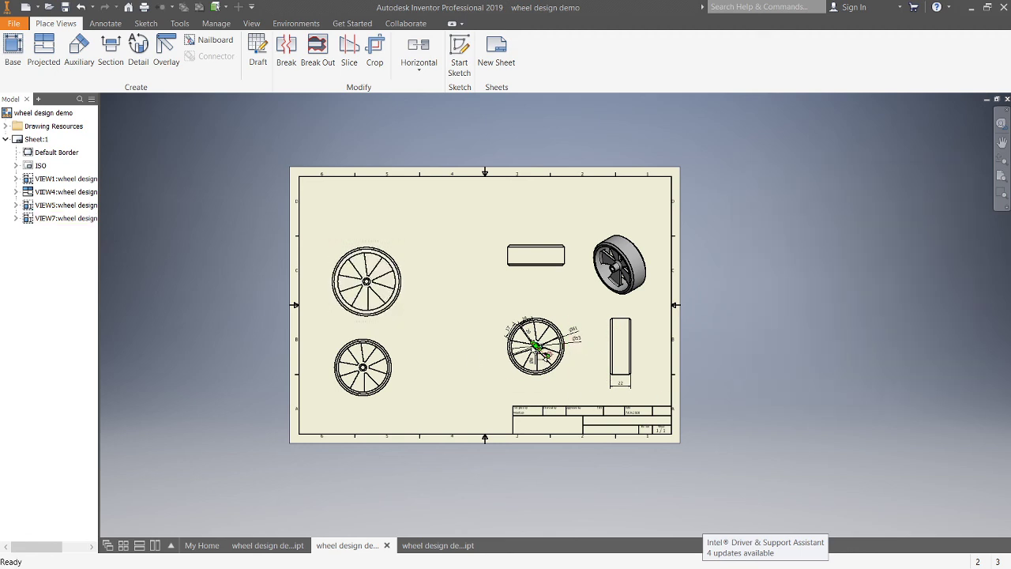
# Step: Zoom in to examine the updated drawing views, then return to the full sheet
pyautogui.scroll(3, 553, 351)
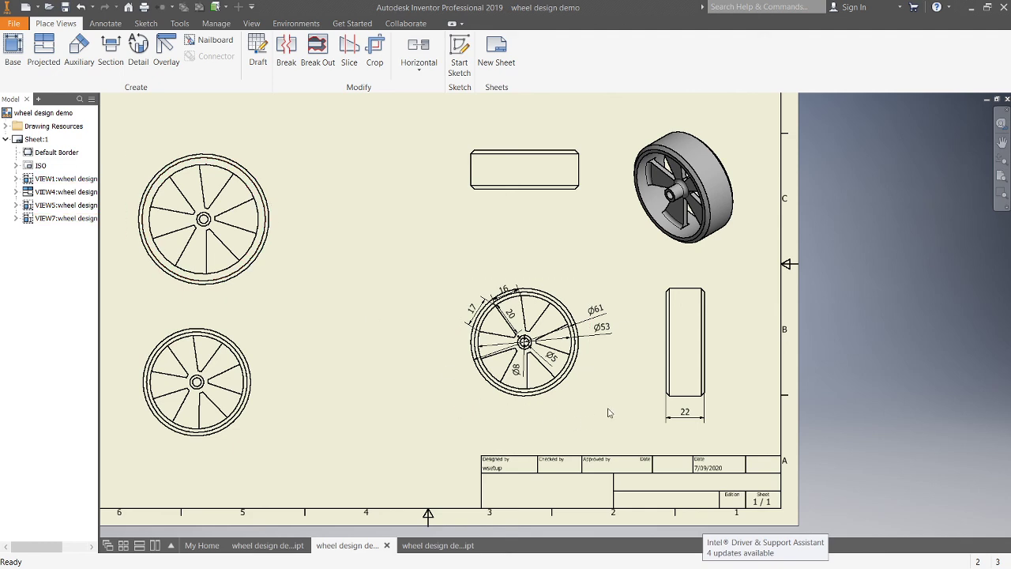
pyautogui.scroll(-3, 609, 413)
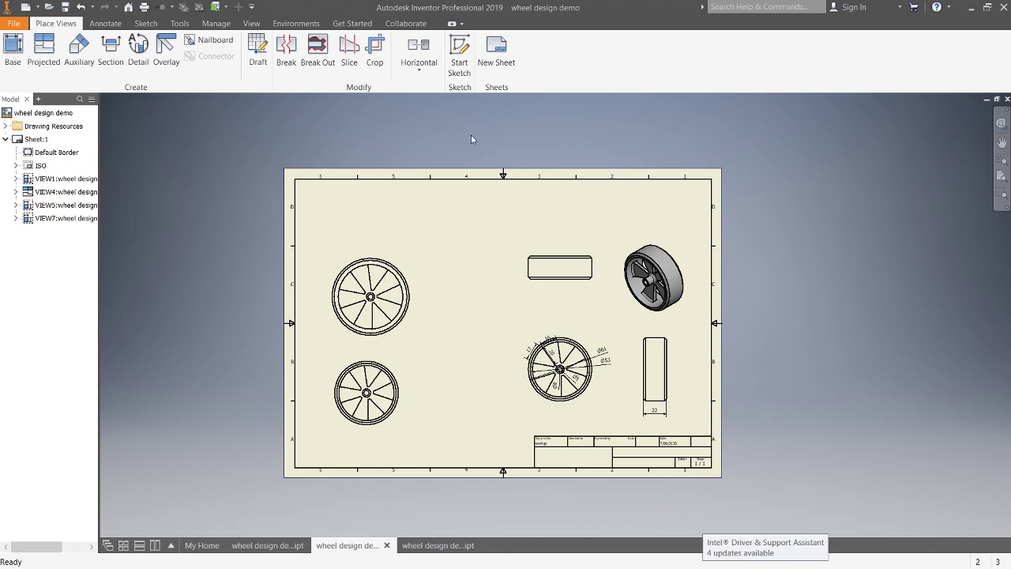
pyautogui.click(973, 8)
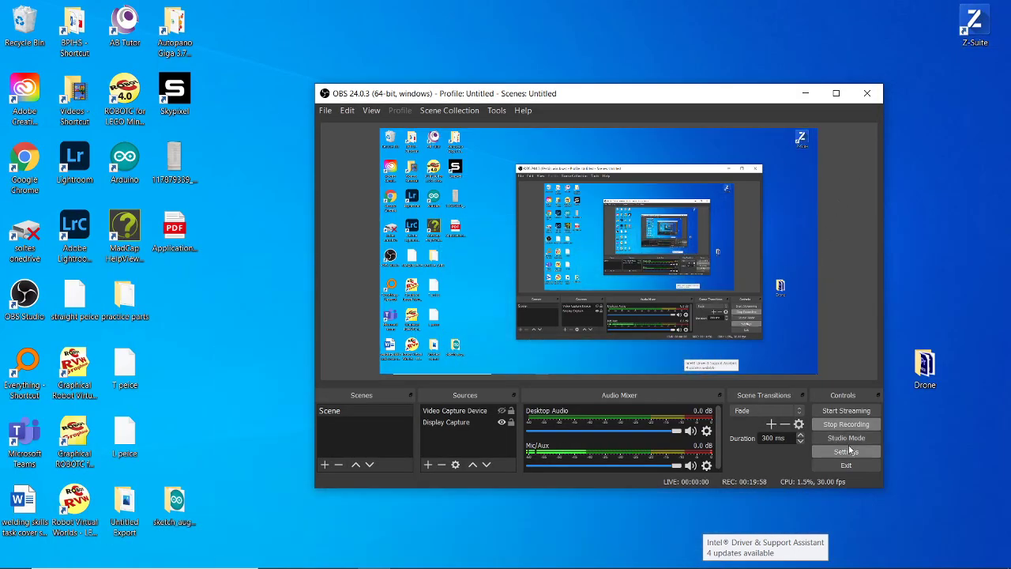